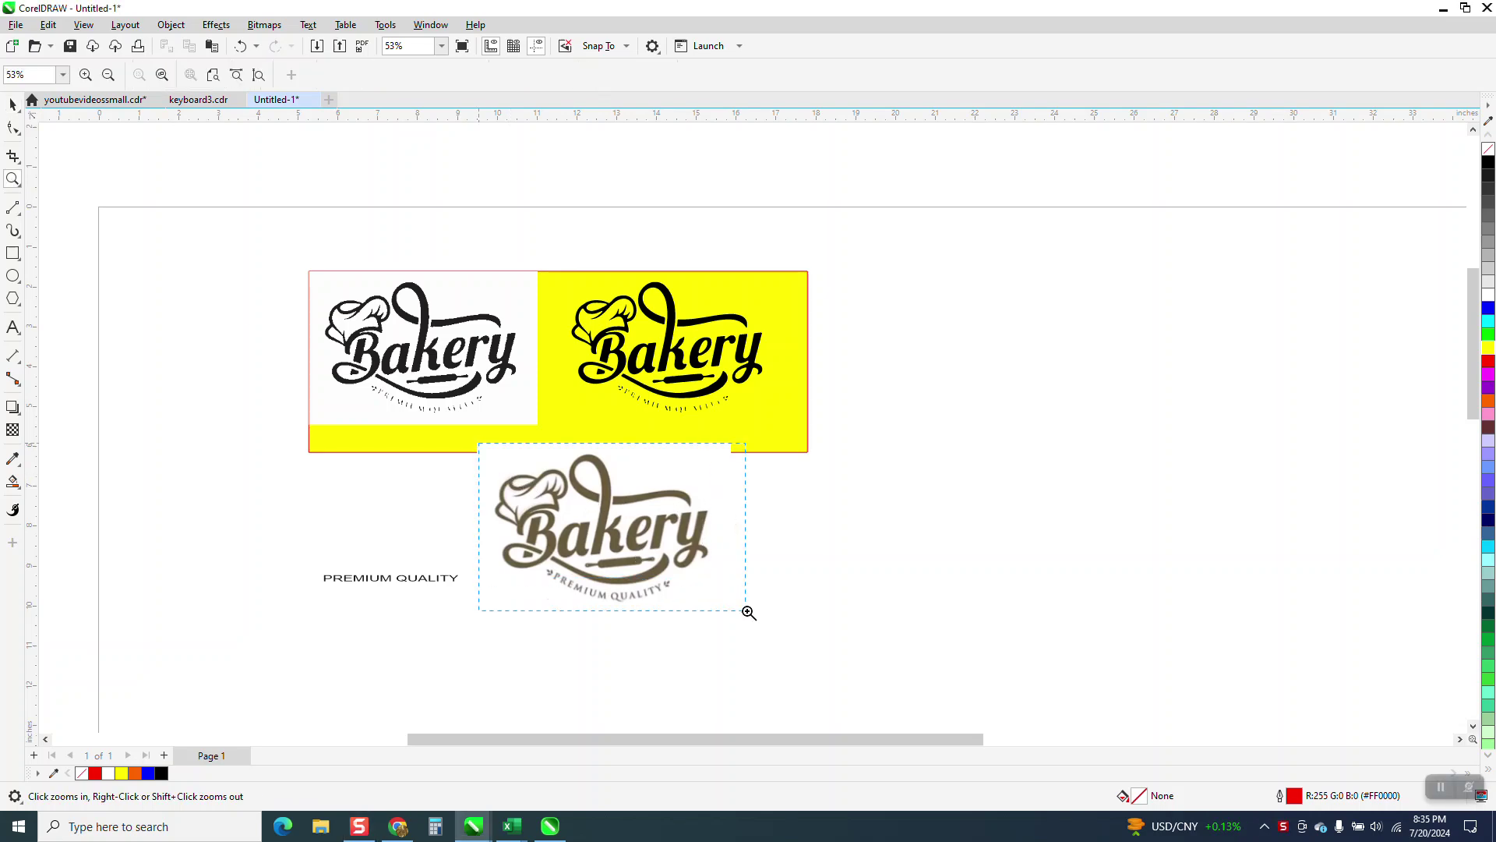
- Inspect the lower Bakery logo, then drag the brown reference image below the yellow panel
left_click(882, 520)
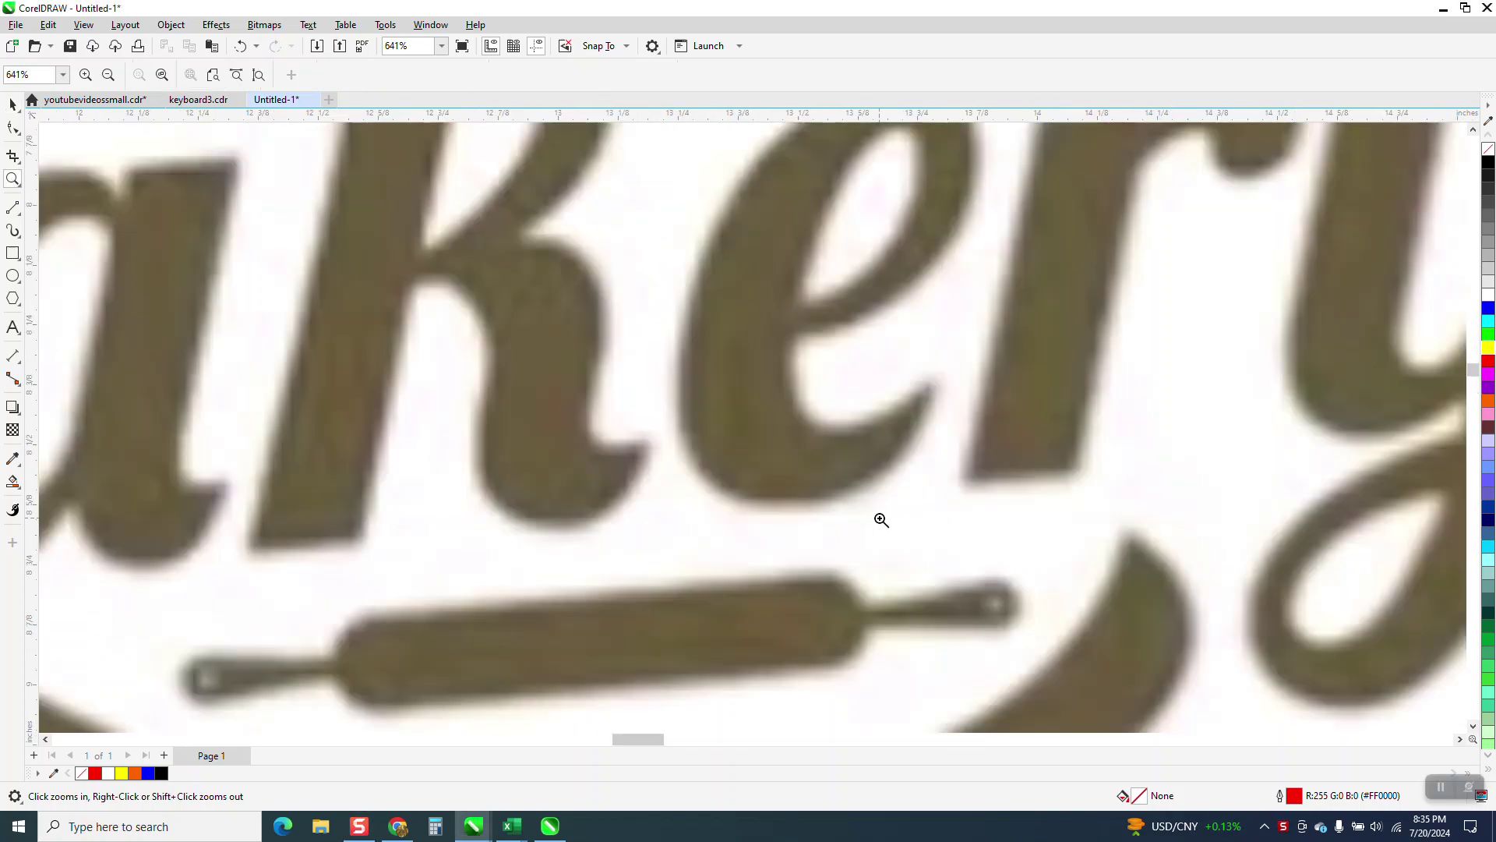
scroll(719, 434, "down", 3)
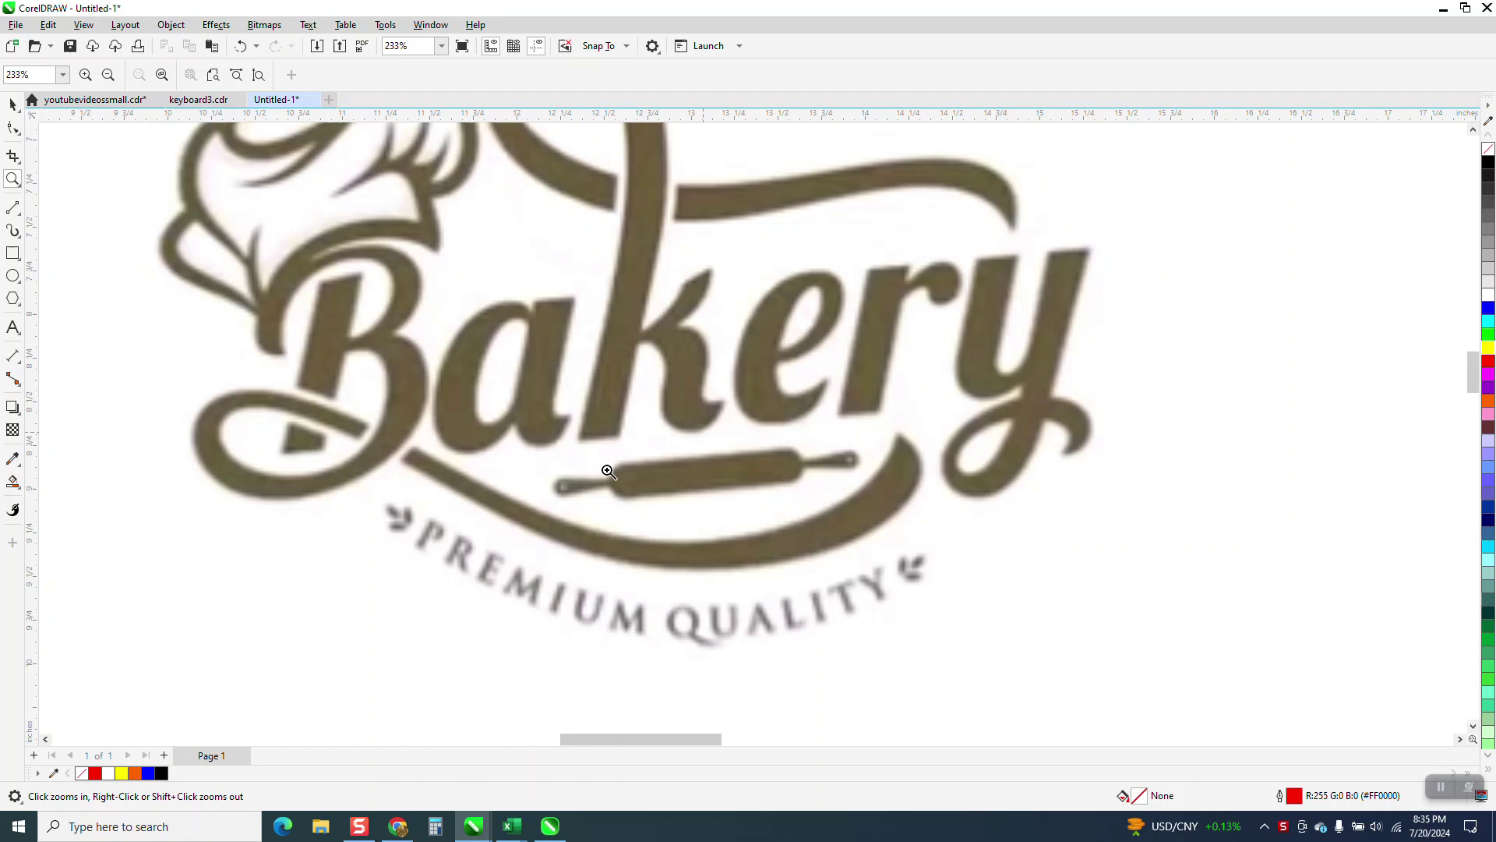
scroll(607, 472, "down", 2)
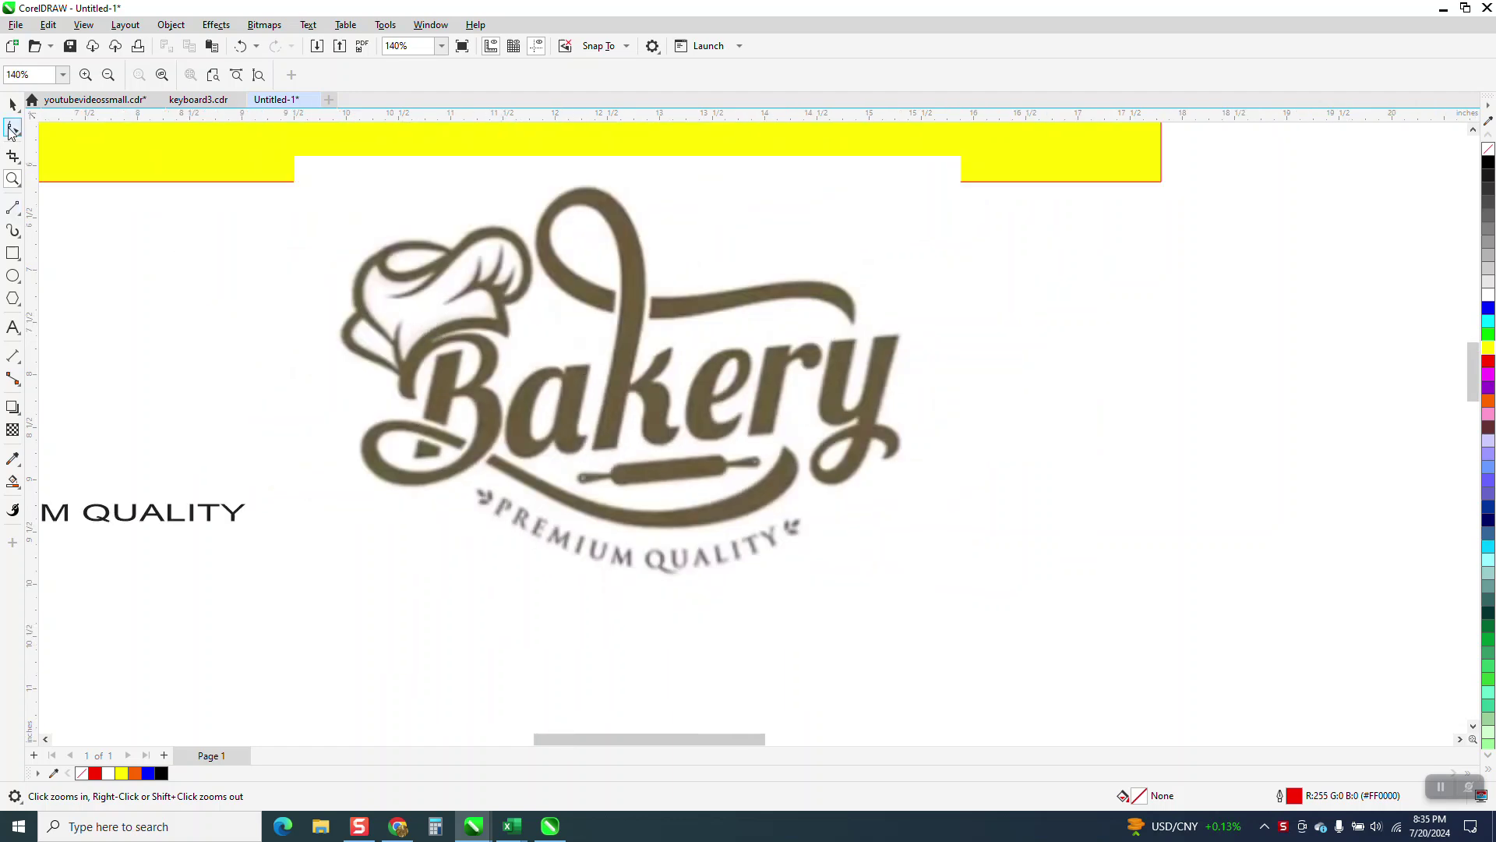
left_click(13, 107)
key("space")
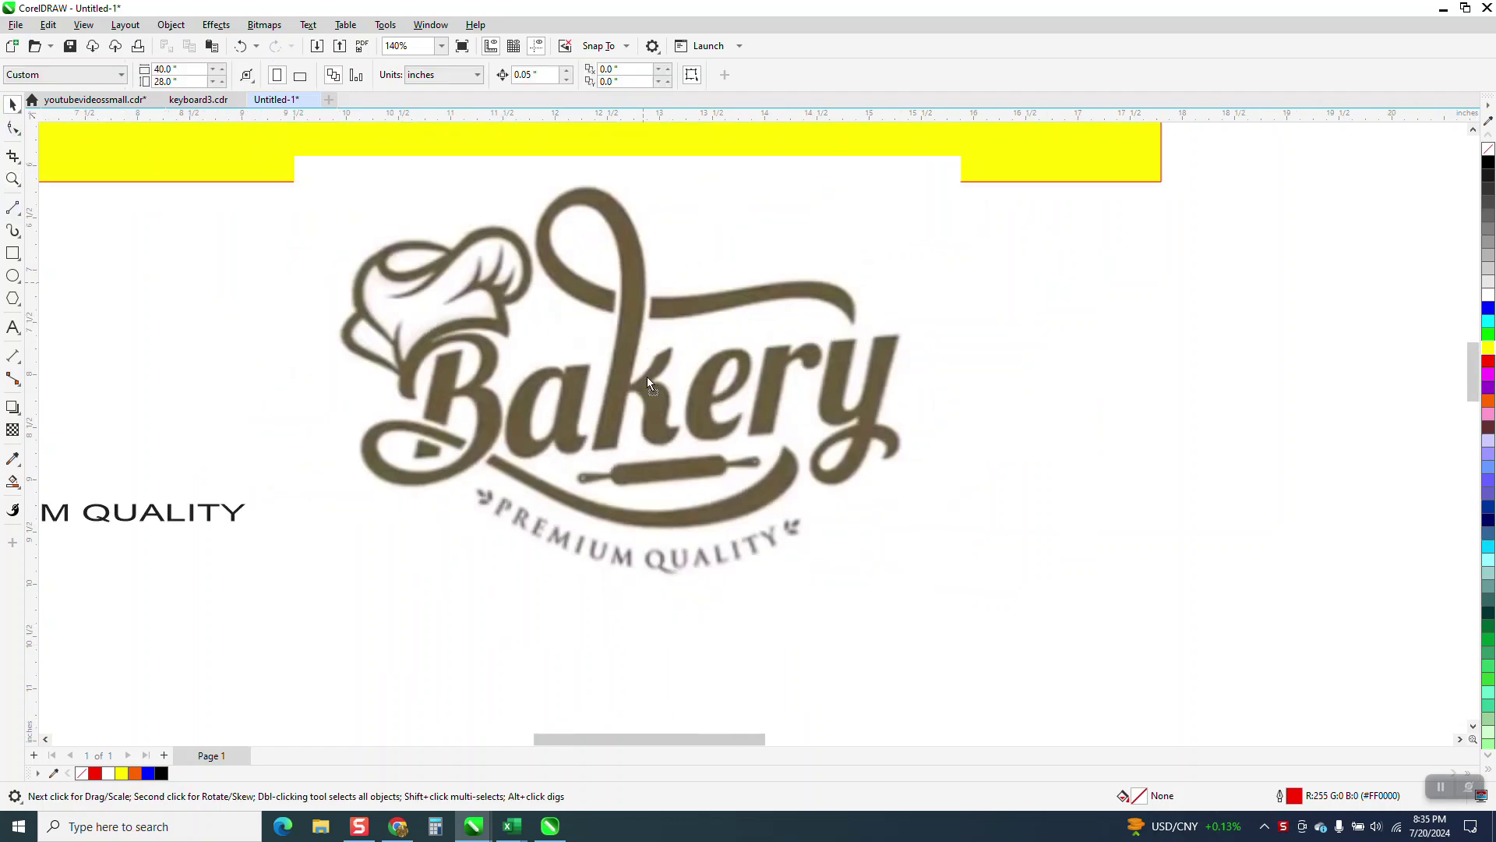
left_click_drag(647, 382, 692, 507)
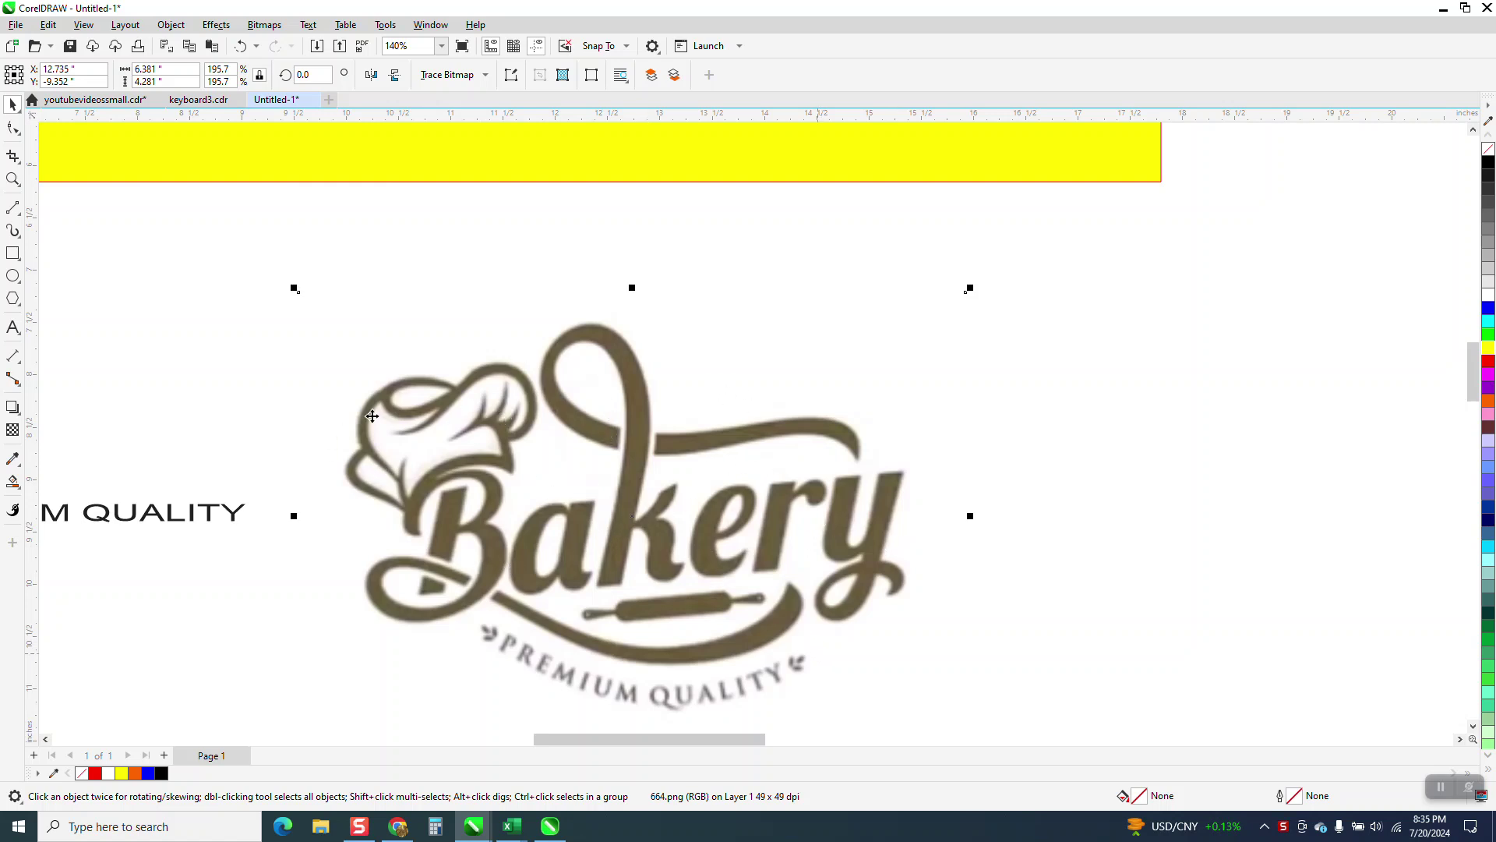
scroll(814, 611, "down", 2)
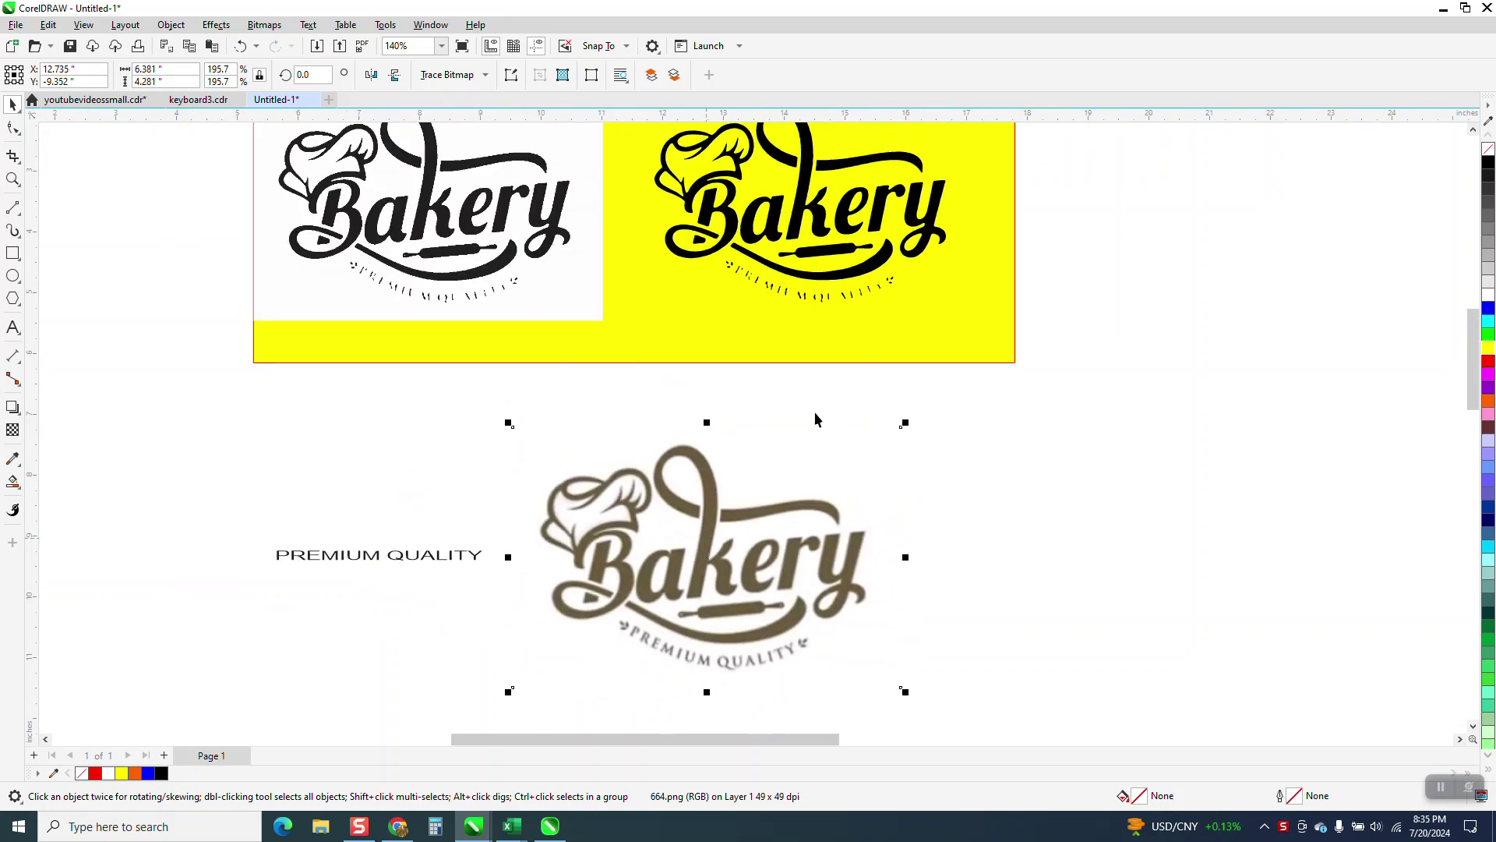
left_click(13, 178)
scroll(803, 253, "down", 1)
scroll(948, 311, "up", 3)
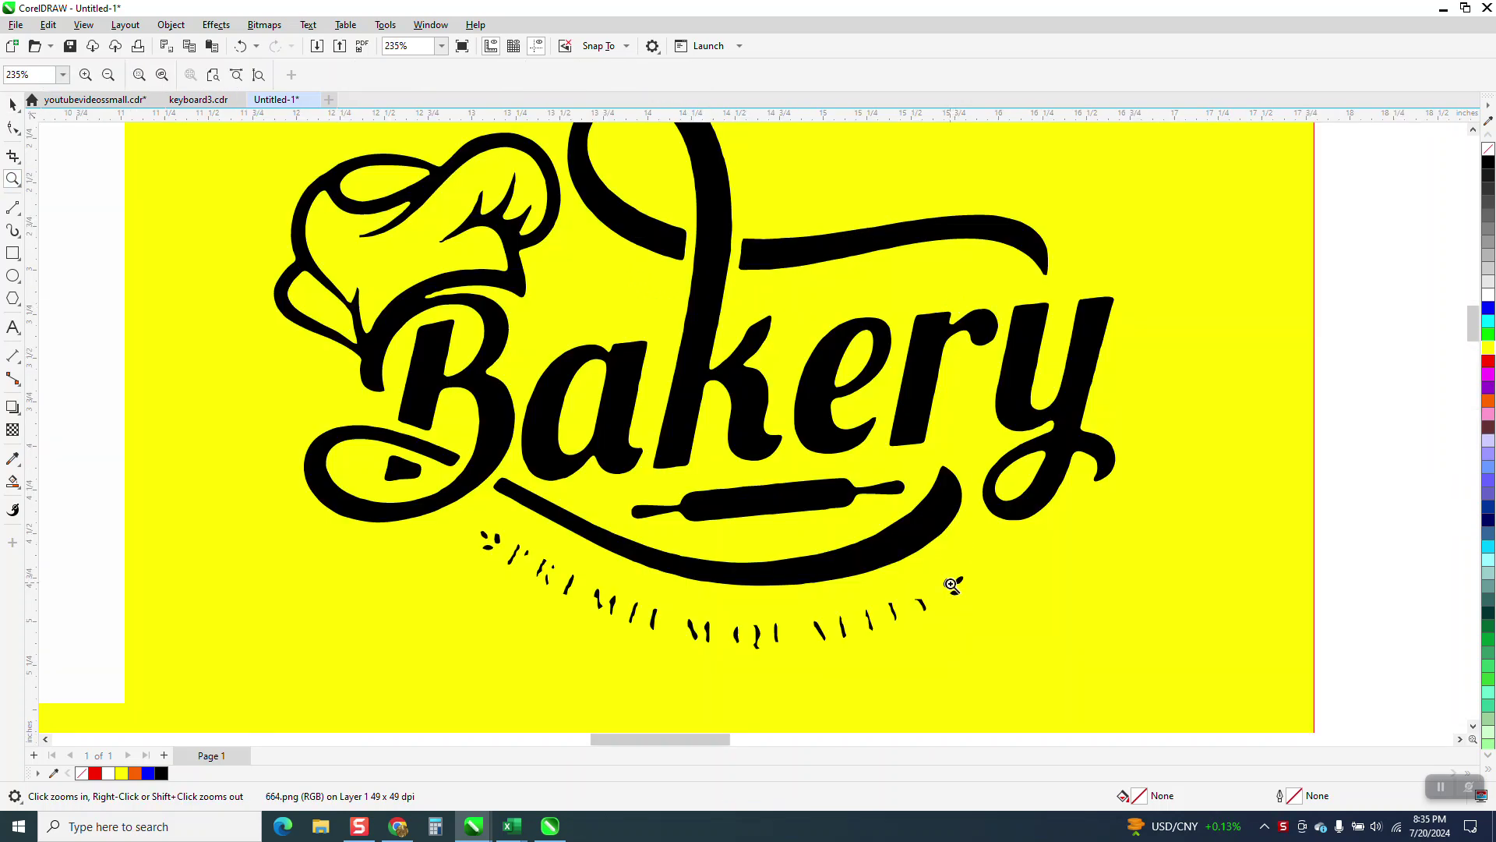
scroll(513, 549, "down", 3)
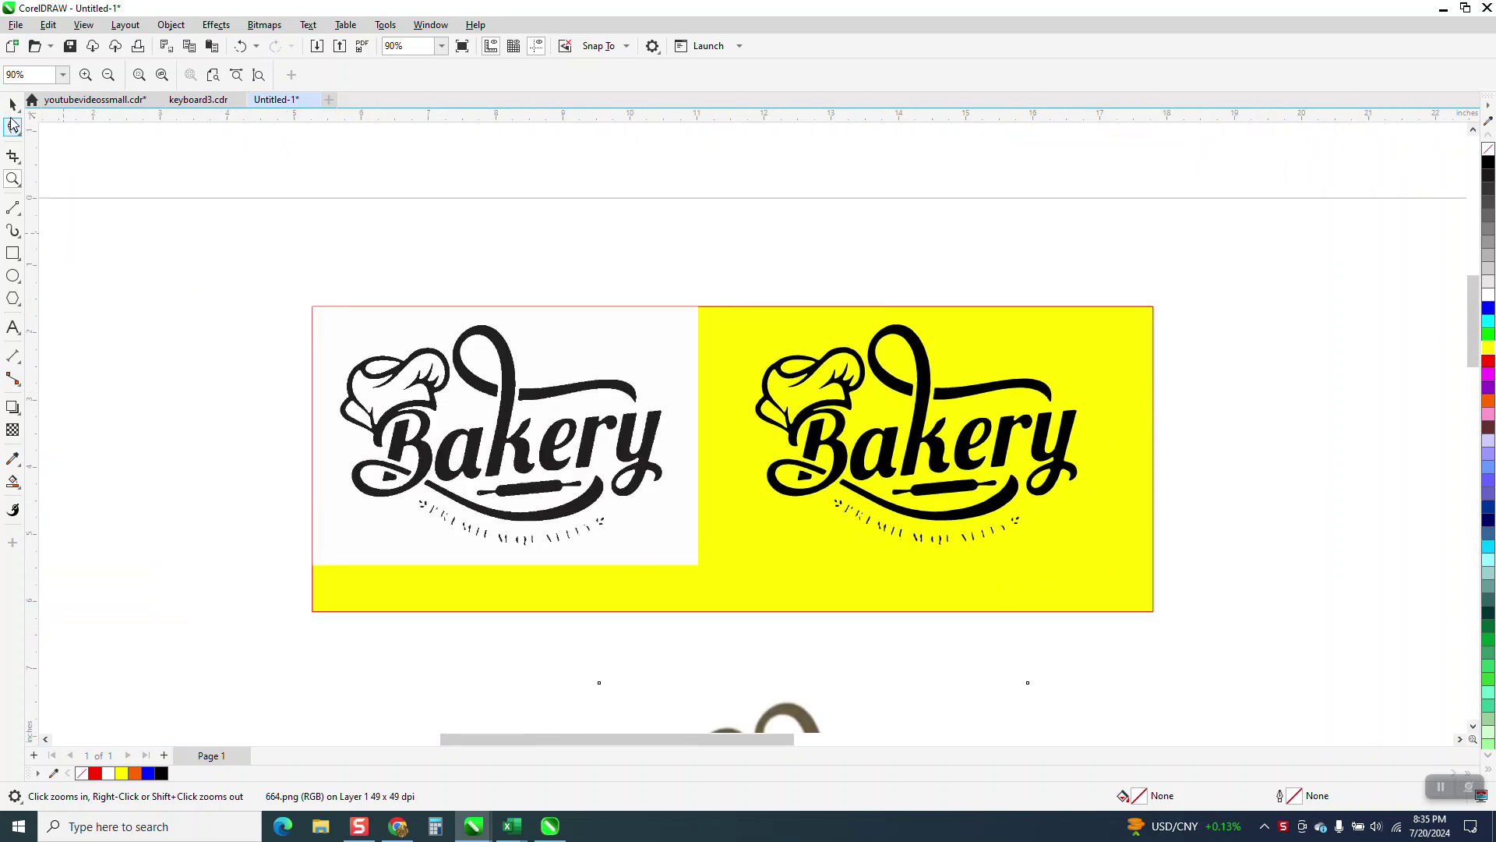
- Scale the brown Bakery image down to 81.5% by its corner handle
left_click(12, 105)
scroll(653, 417, "down", 3)
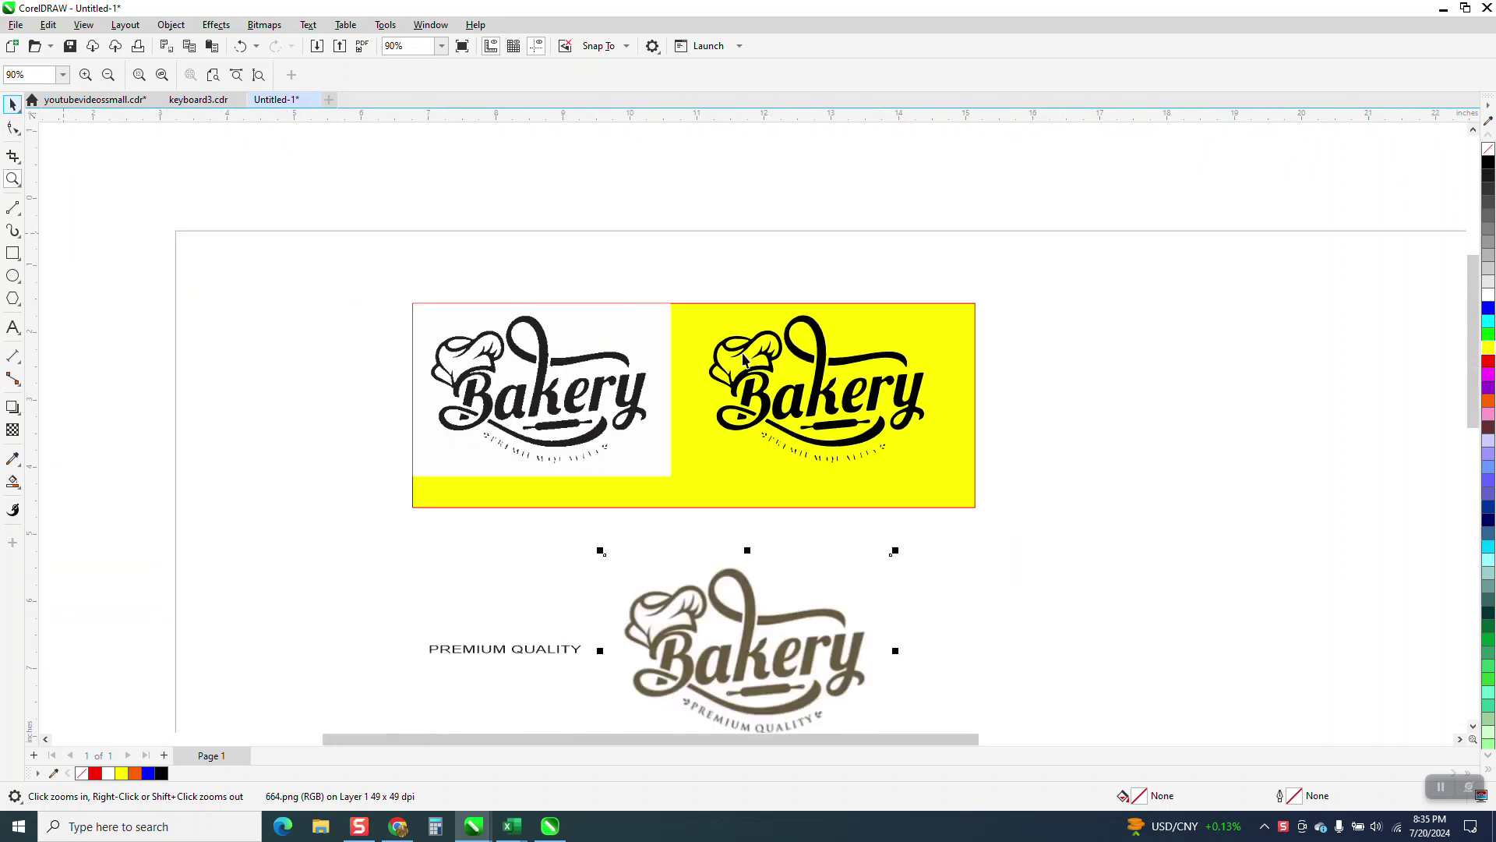
left_click(771, 589)
left_click(771, 588)
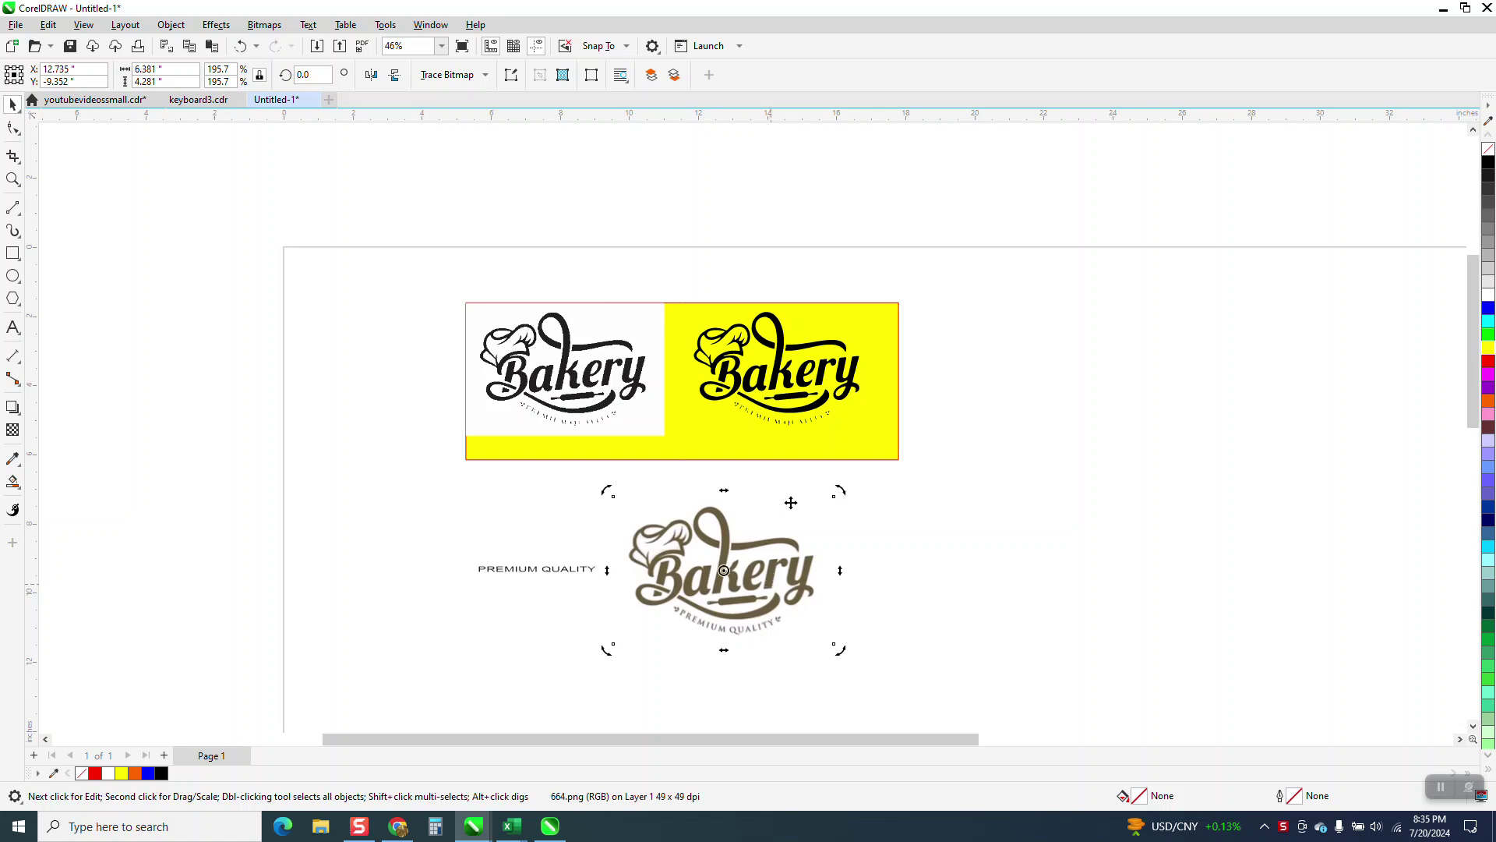
left_click(777, 545)
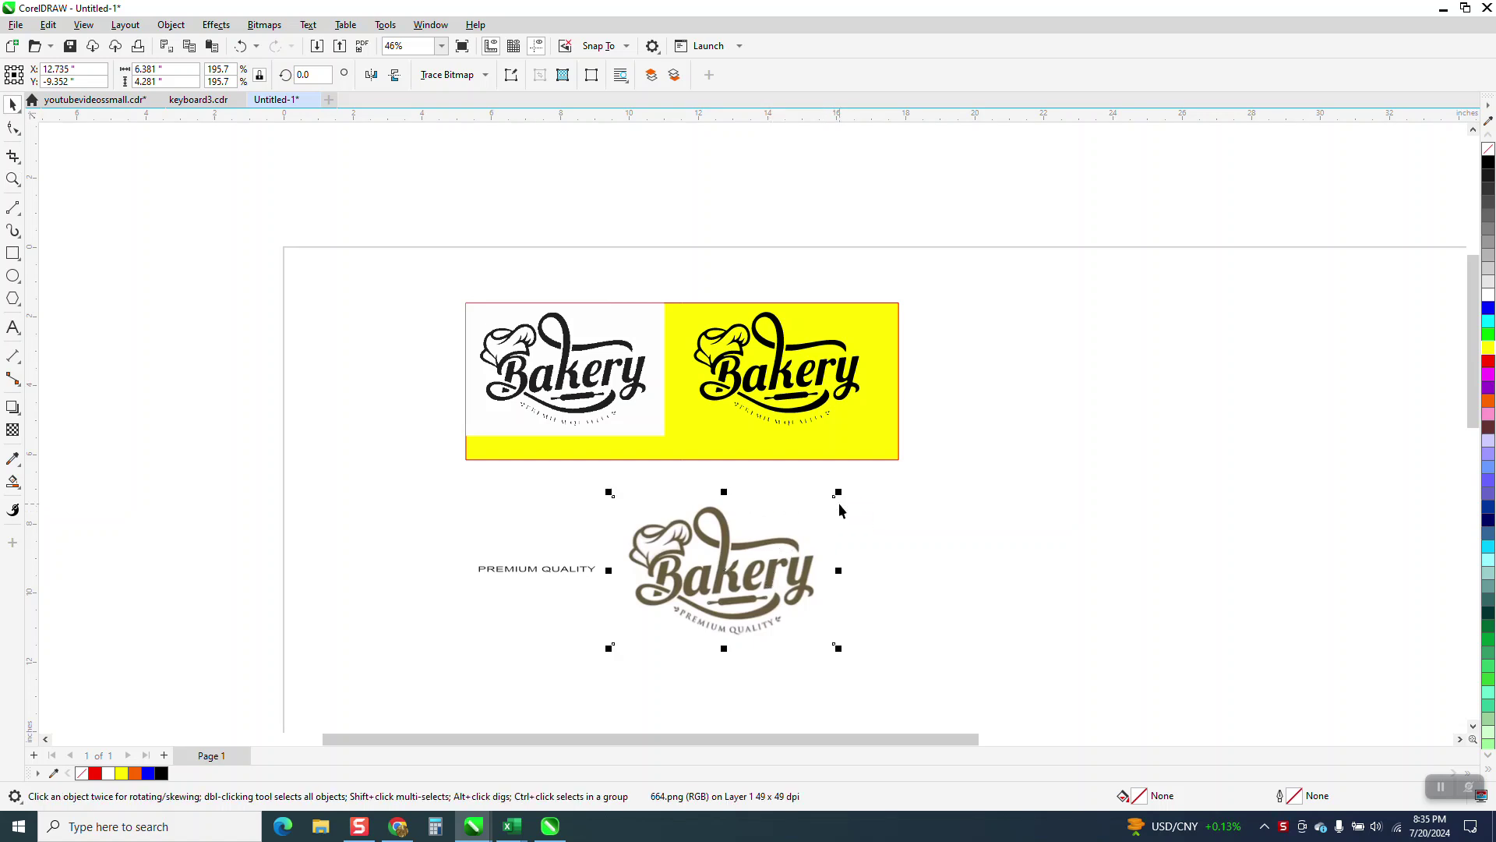
left_click_drag(838, 492, 722, 507)
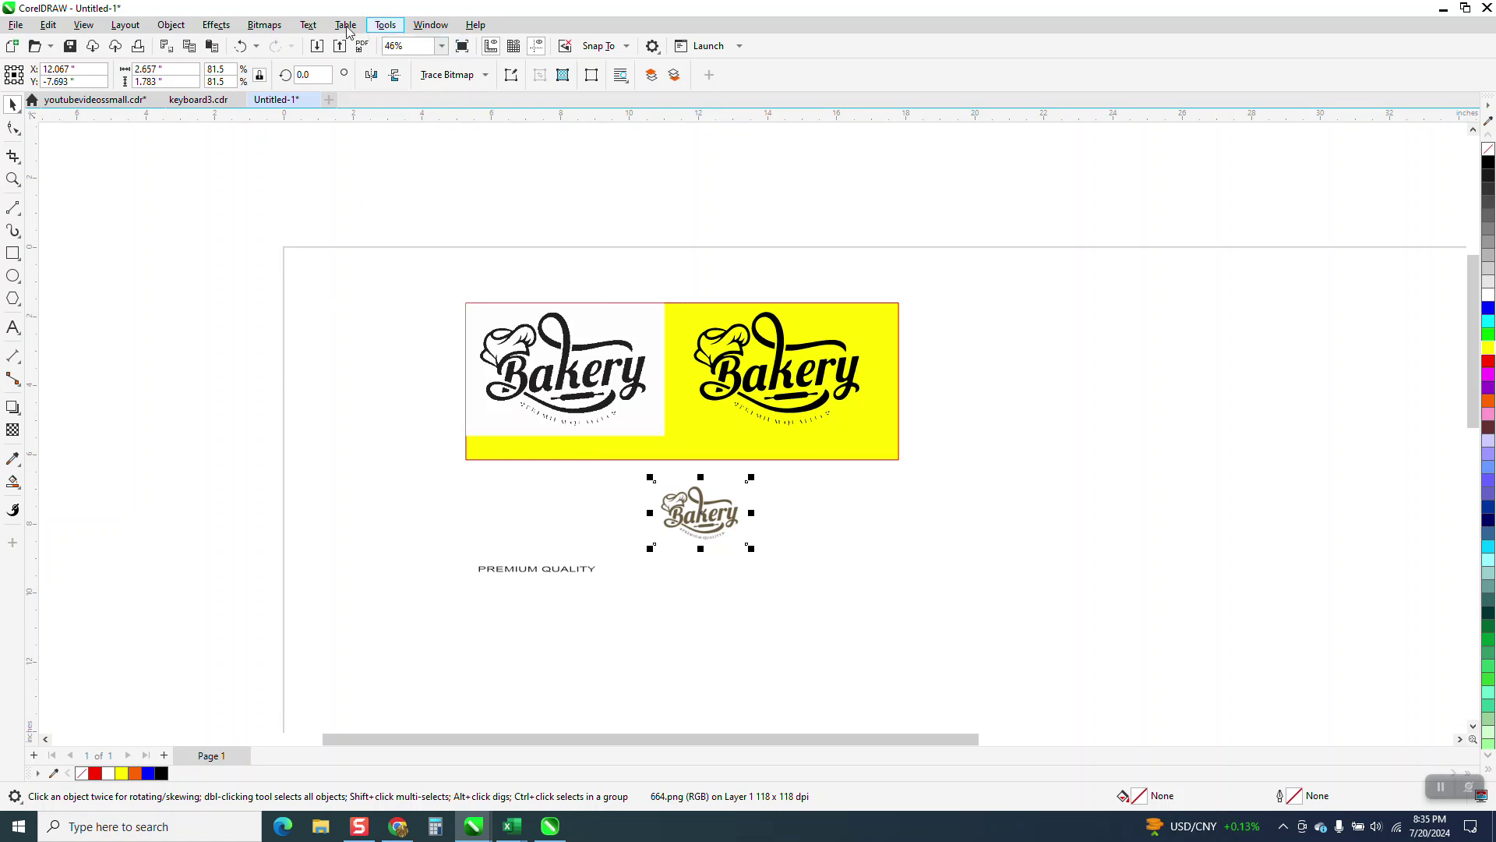
- Convert the Bakery image to a Black and White (1-bit) bitmap
left_click(269, 27)
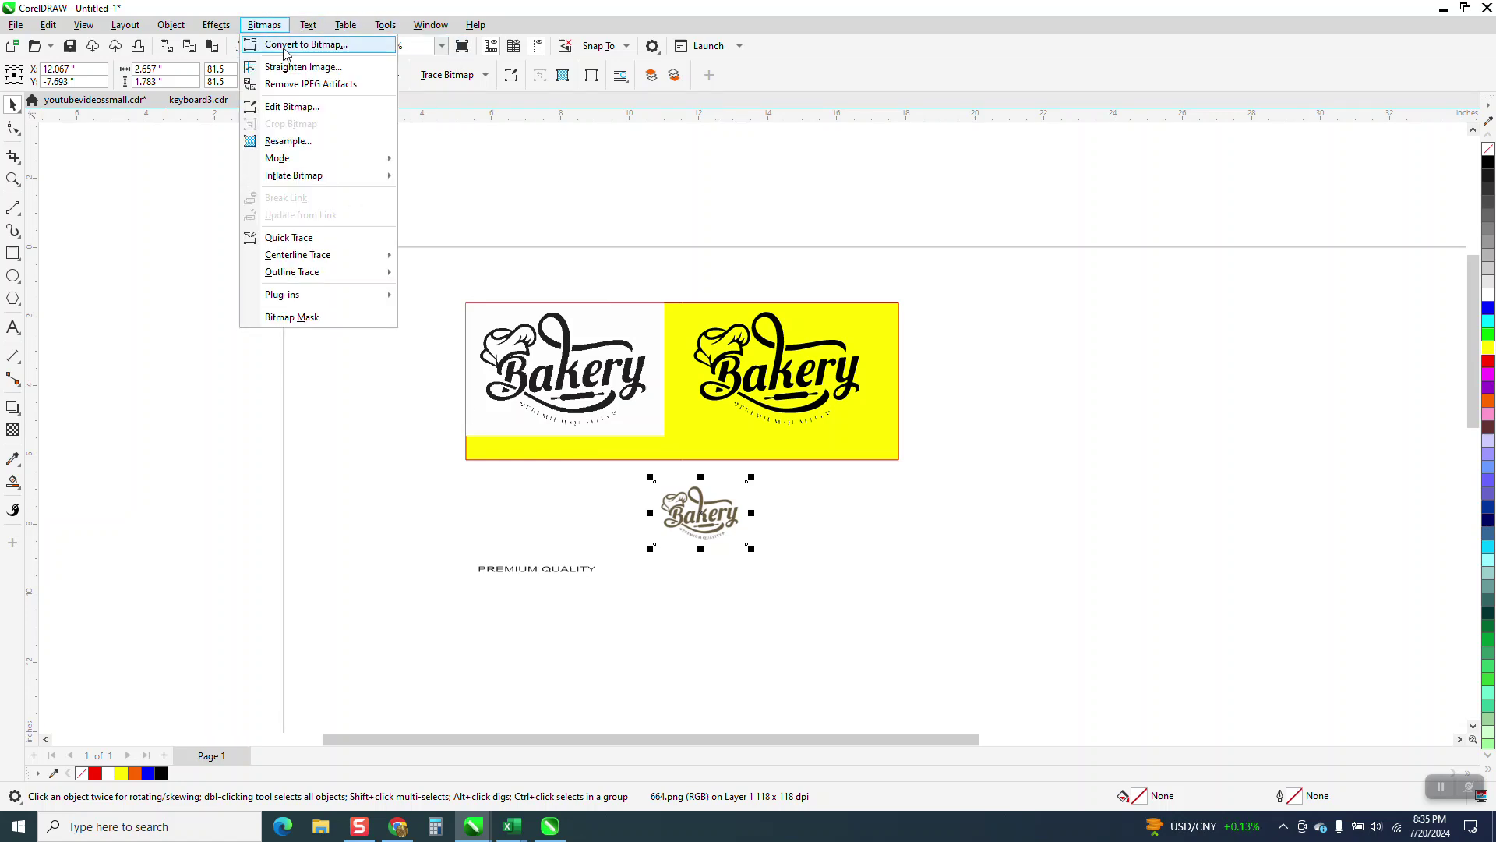
left_click(289, 48)
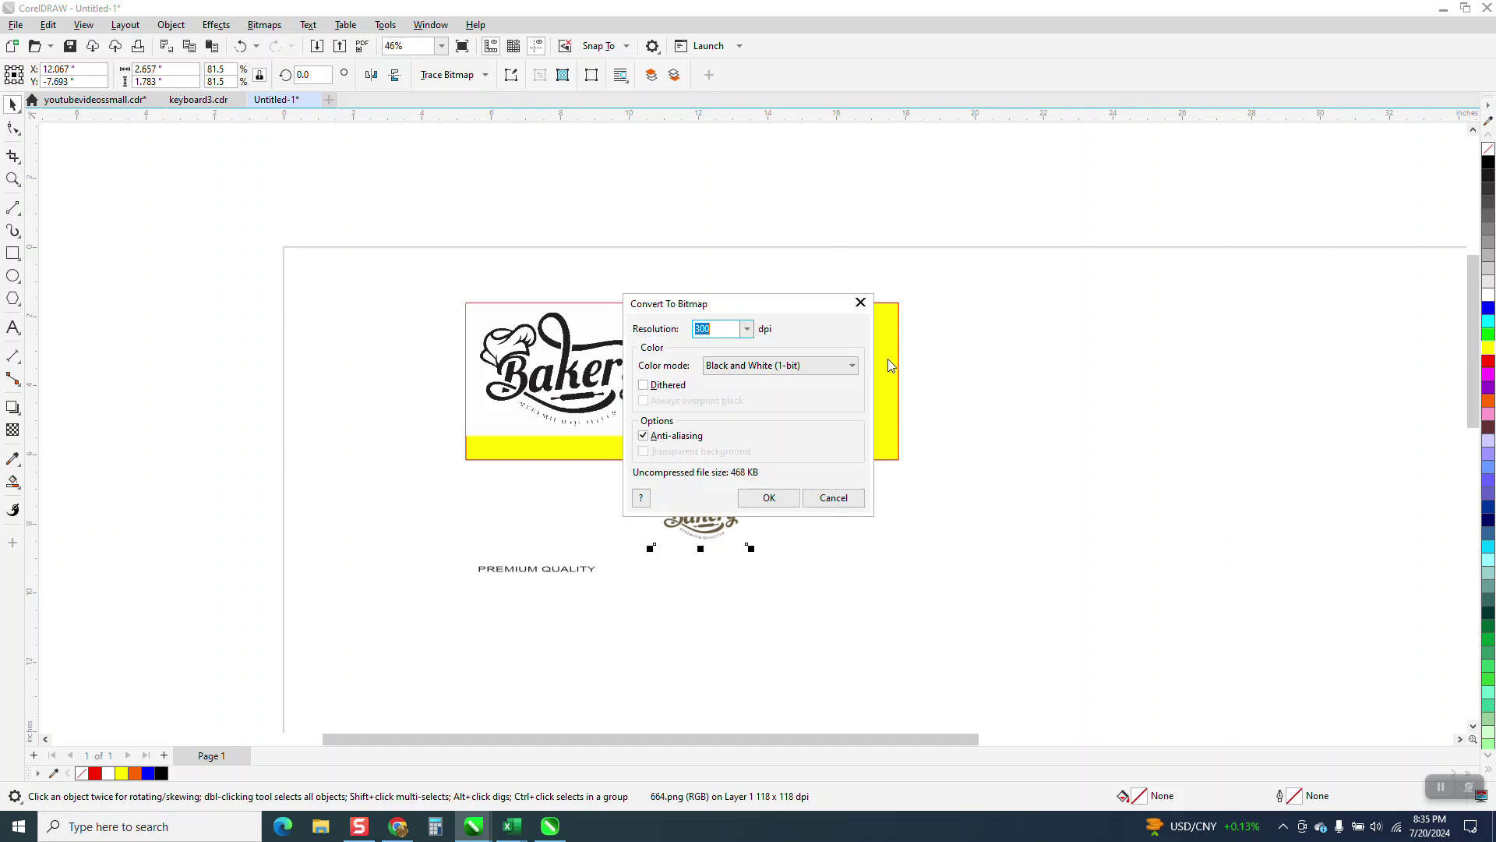
left_click(768, 498)
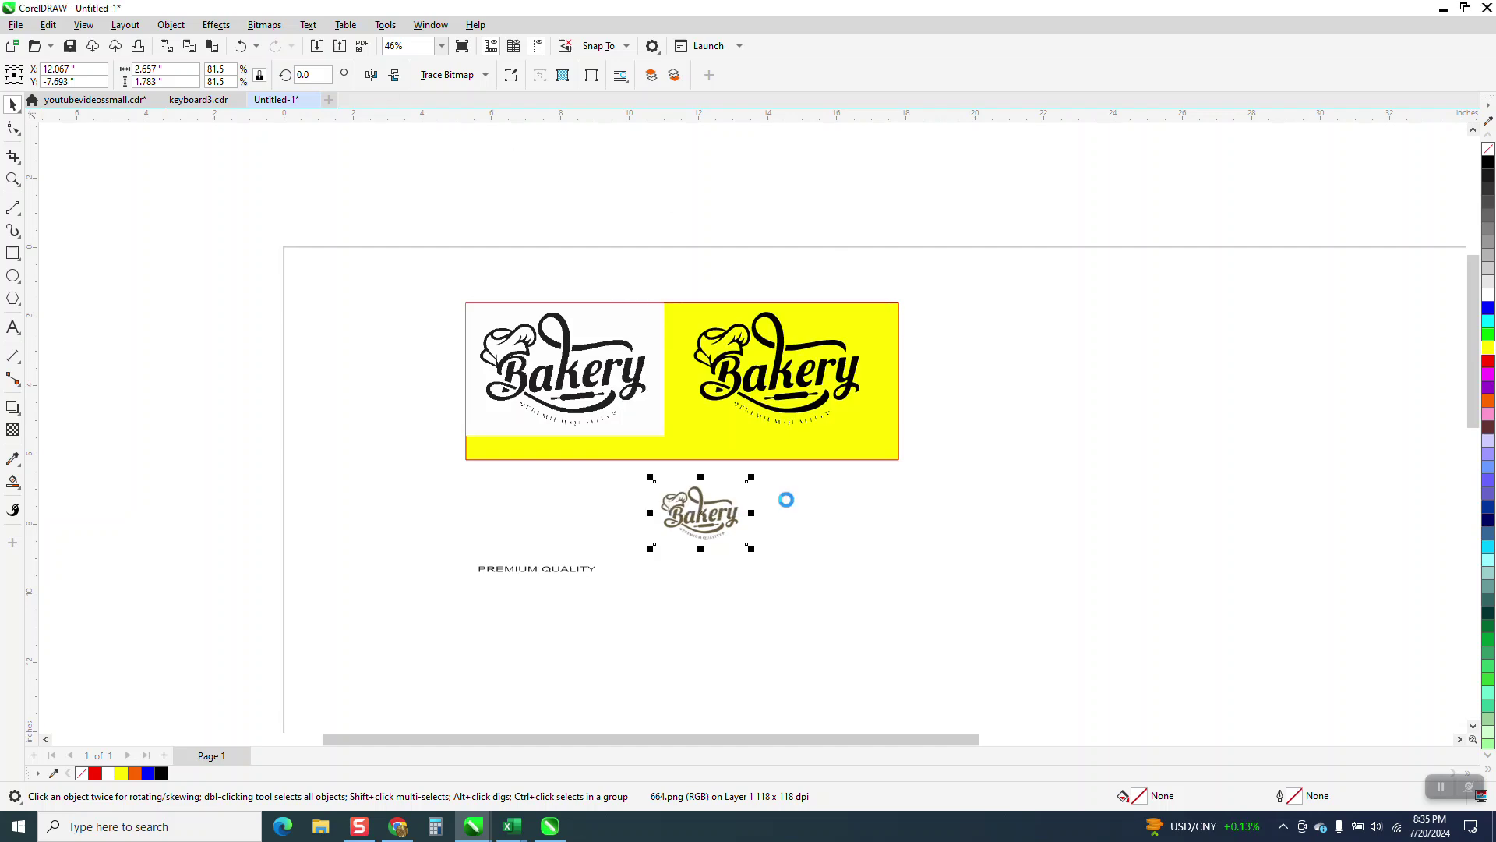
left_click(12, 180)
- Outline-trace the monochrome bitmap as Clipart with Detail 93, Smoothing 25, background removed
left_click_drag(663, 481, 774, 572)
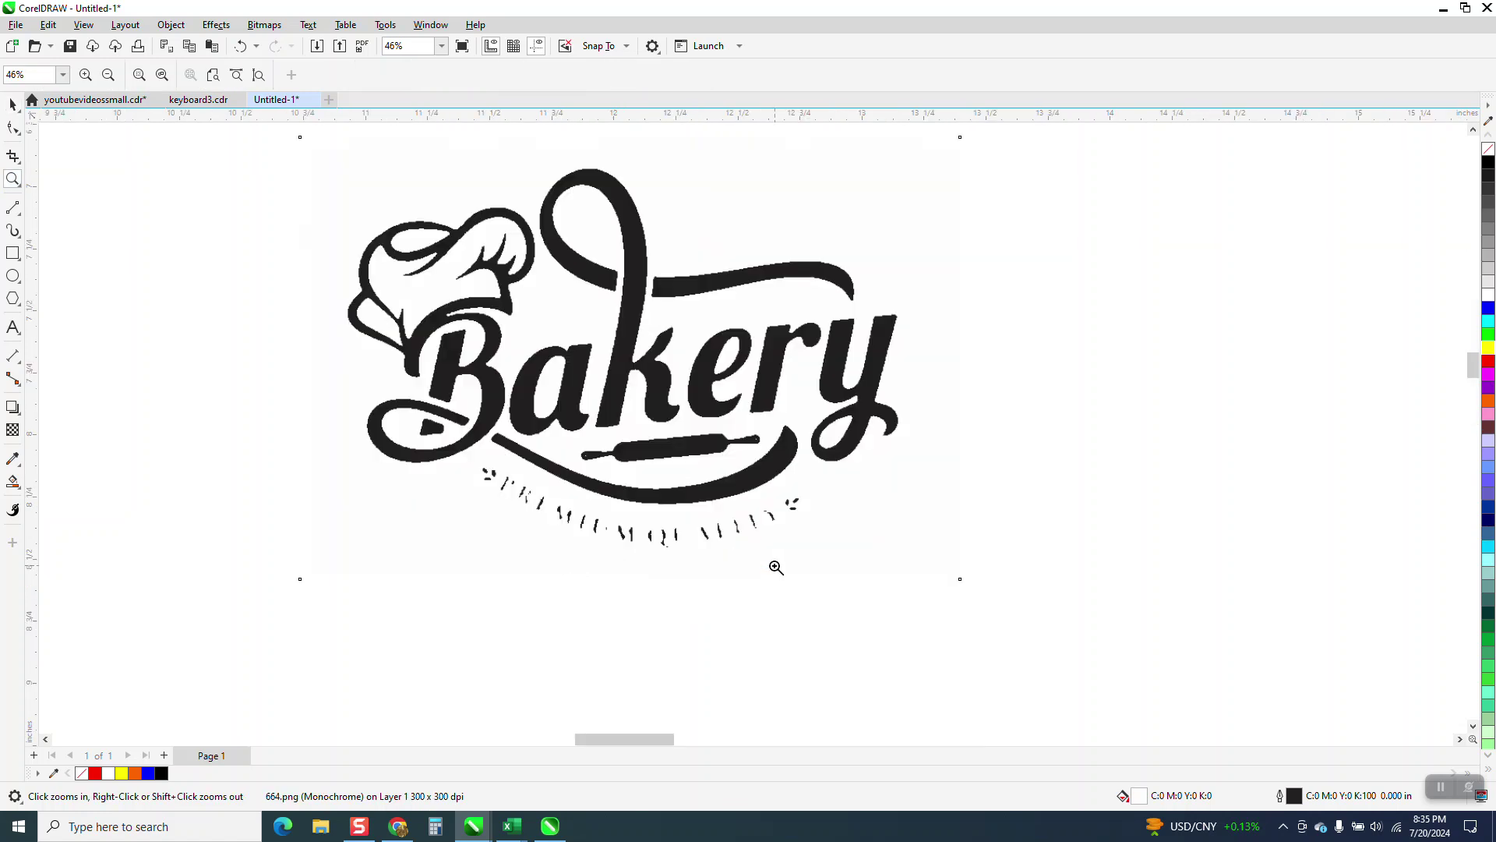
scroll(280, 343, "down", 1)
left_click(12, 104)
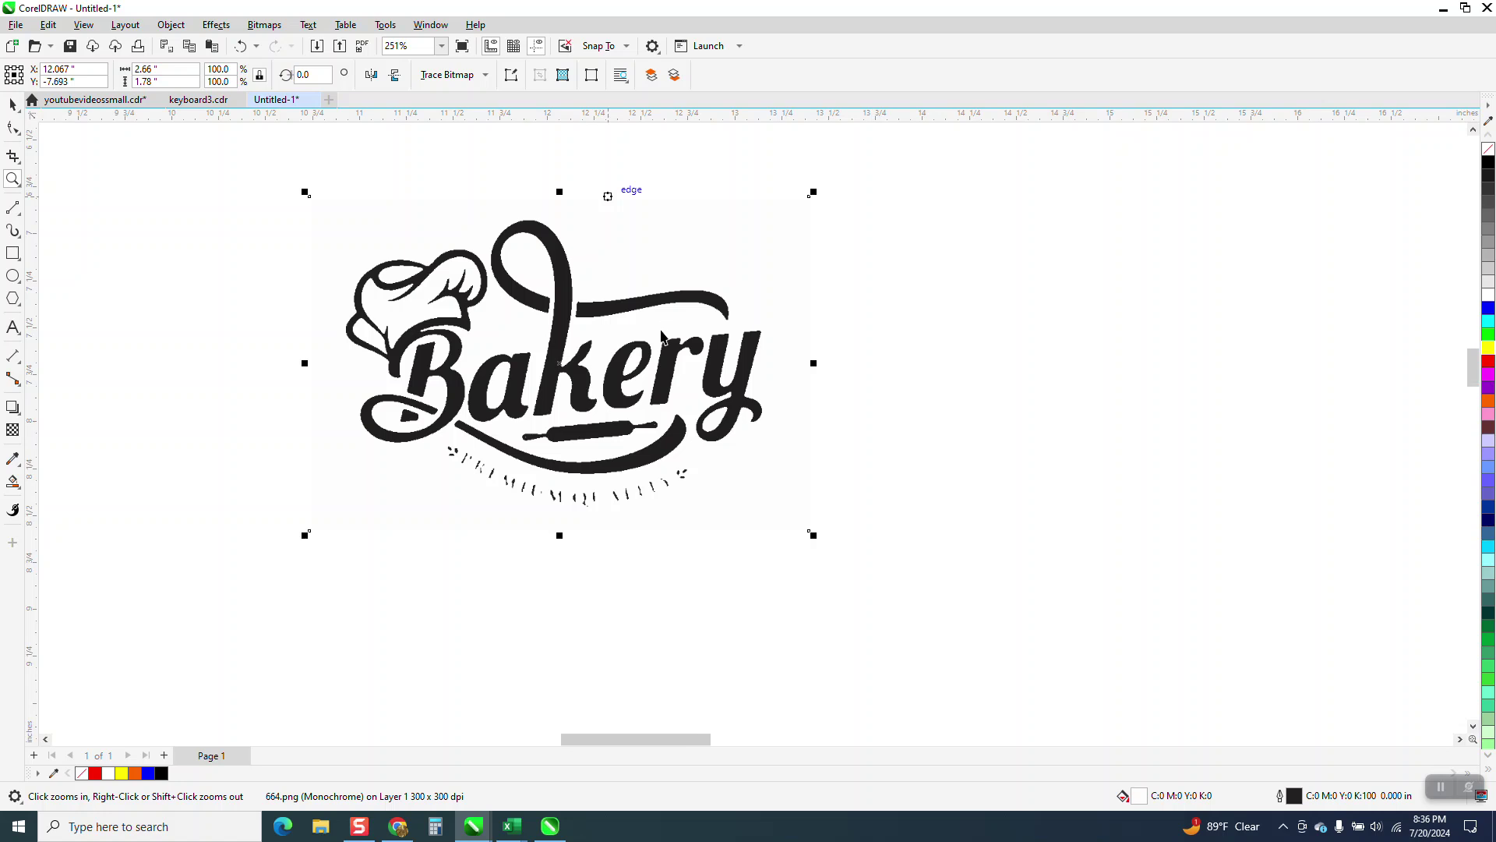
scroll(668, 314, "down", 1)
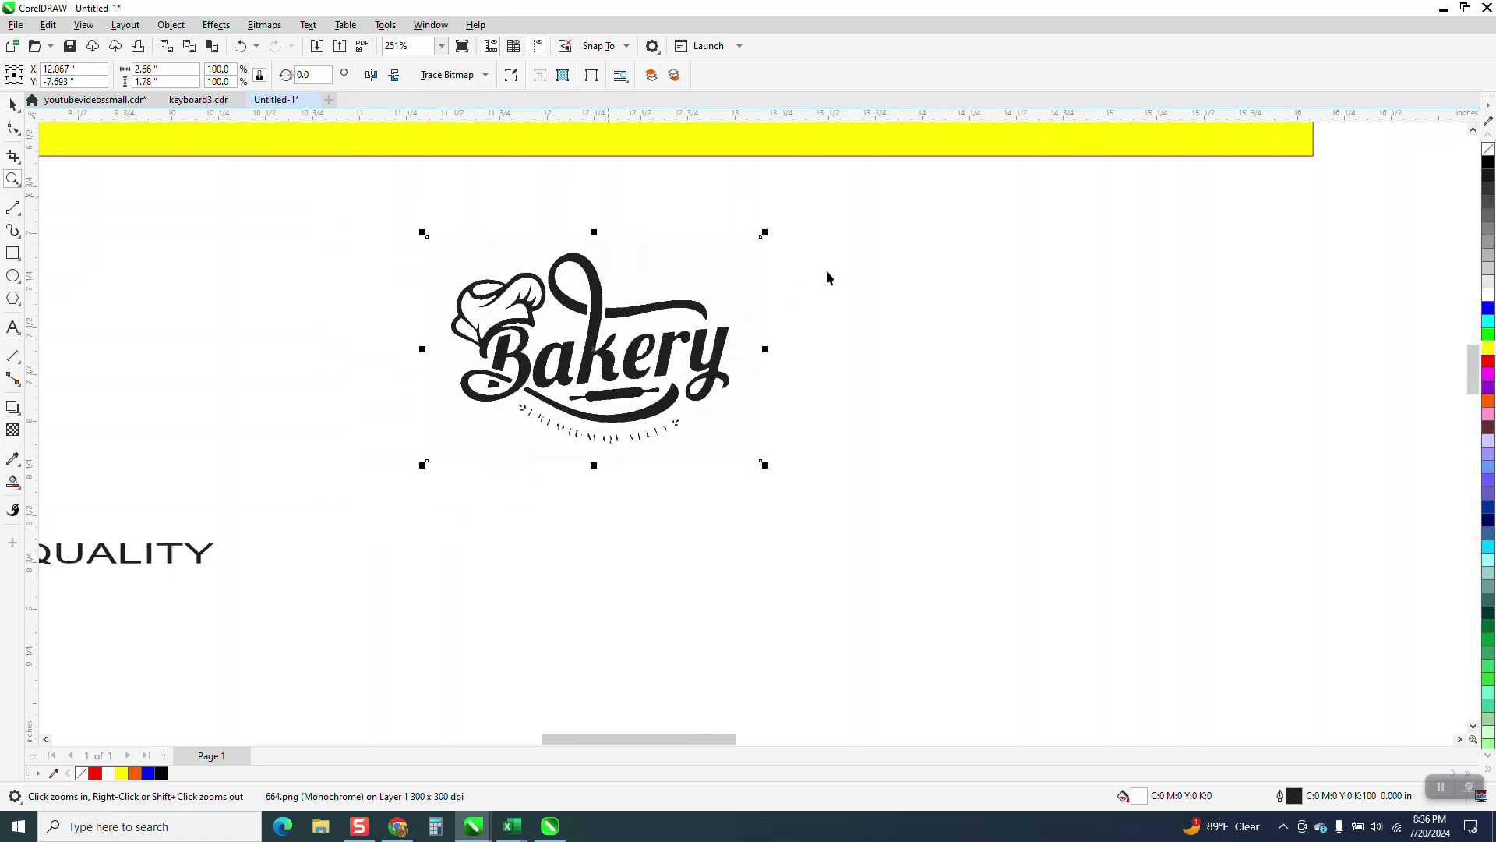
left_click(478, 75)
mouse_move(475, 130)
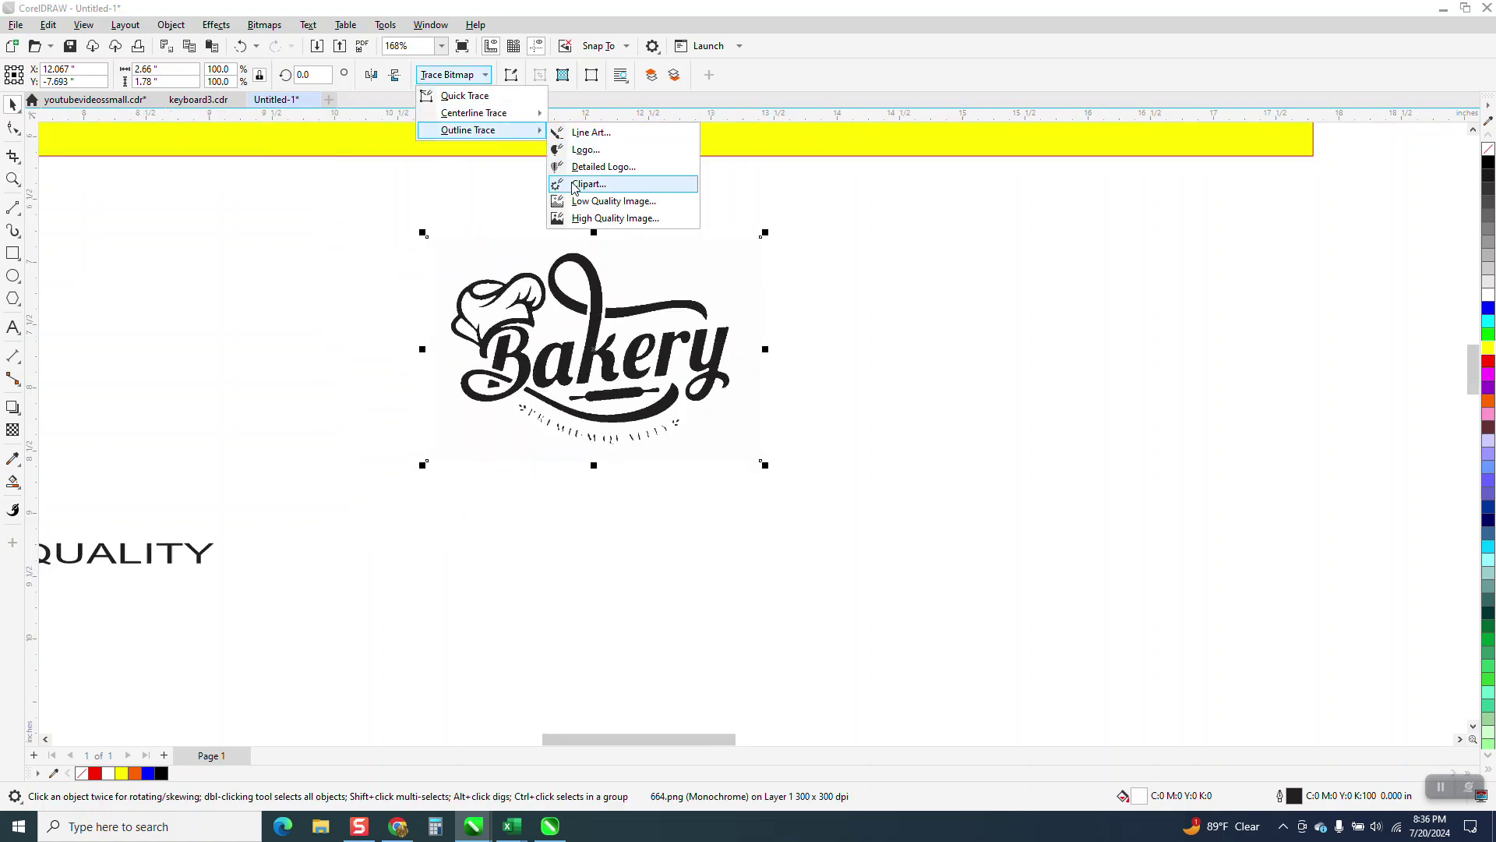
left_click(753, 252)
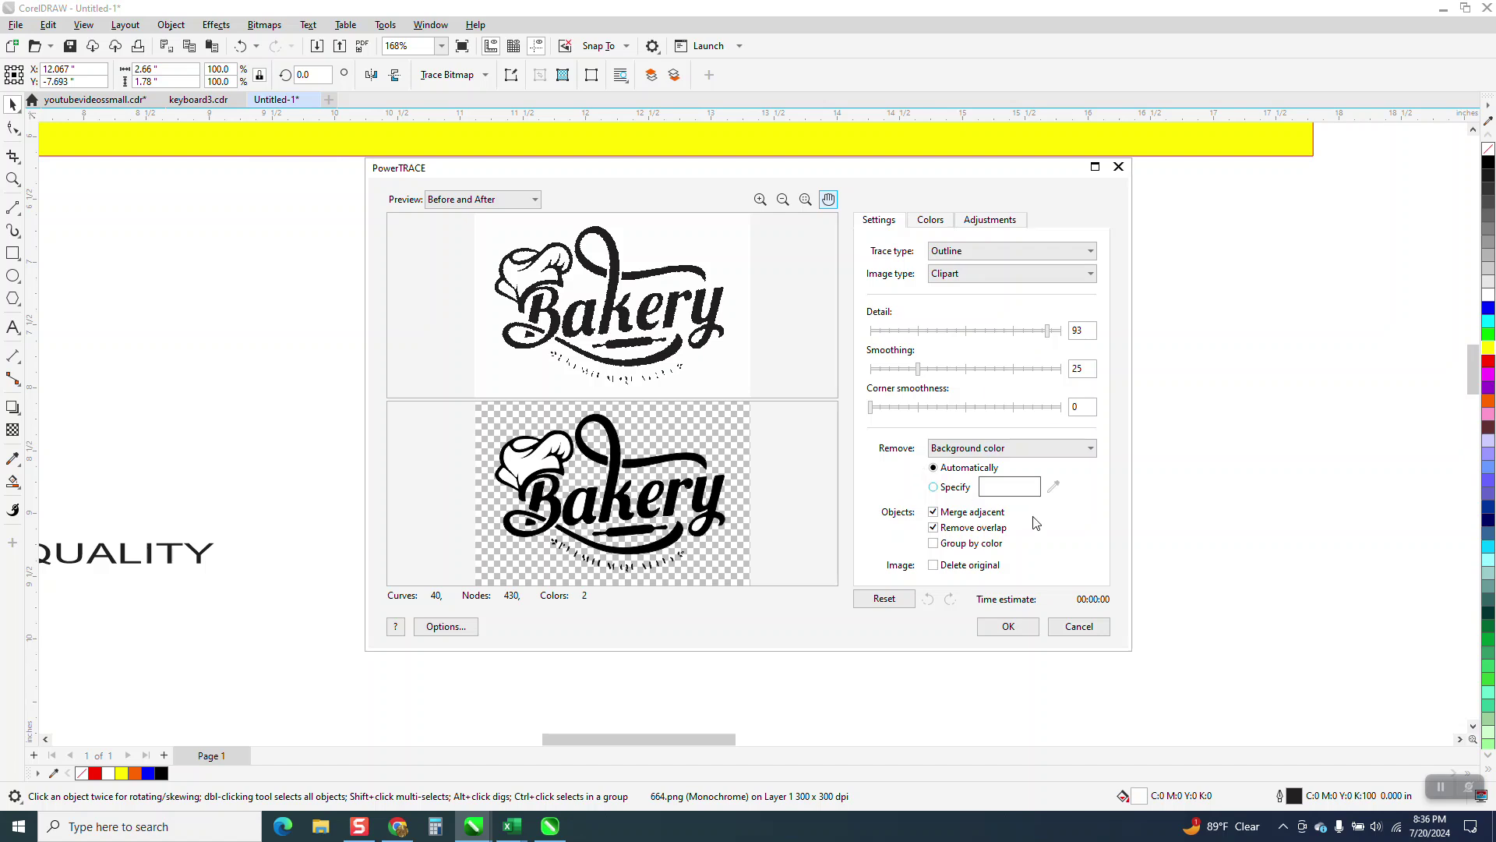
left_click(1029, 630)
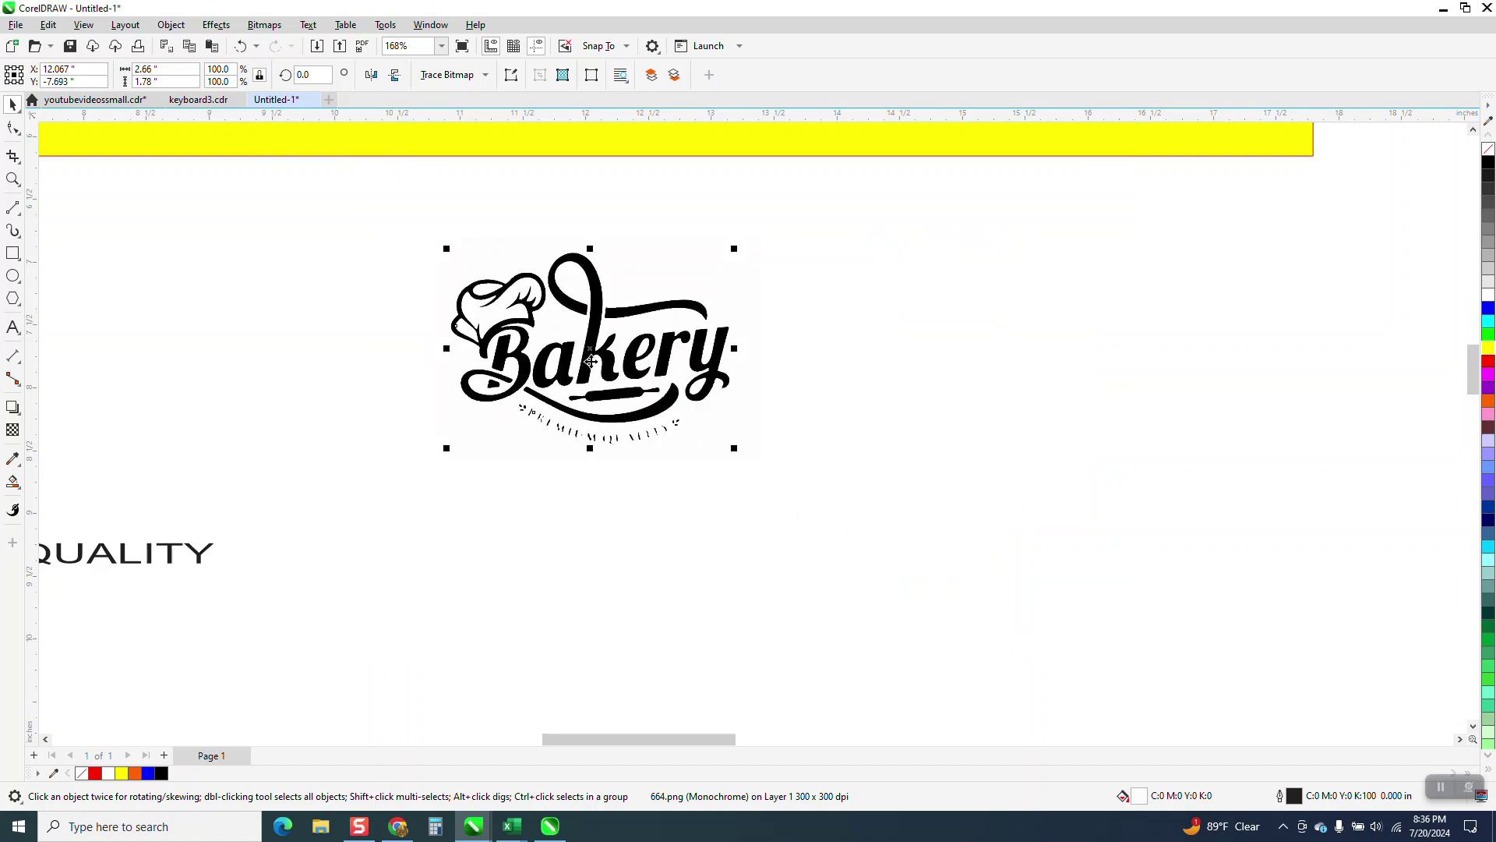
- Move the traced Bakery logo onto the yellow panel and ungroup it
left_click_drag(600, 356, 986, 355)
left_click(996, 139)
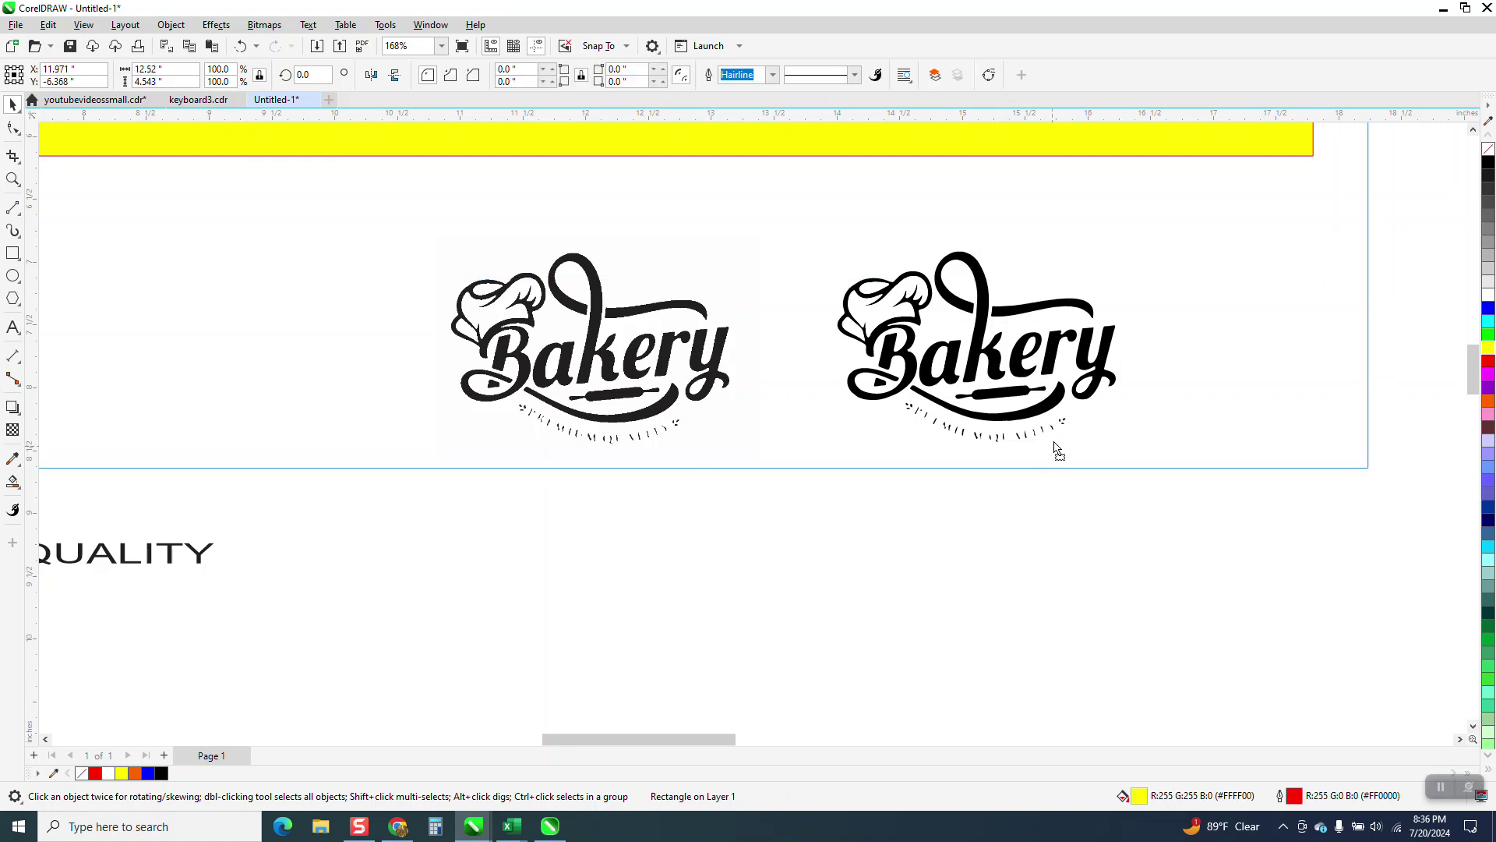
left_click(980, 334)
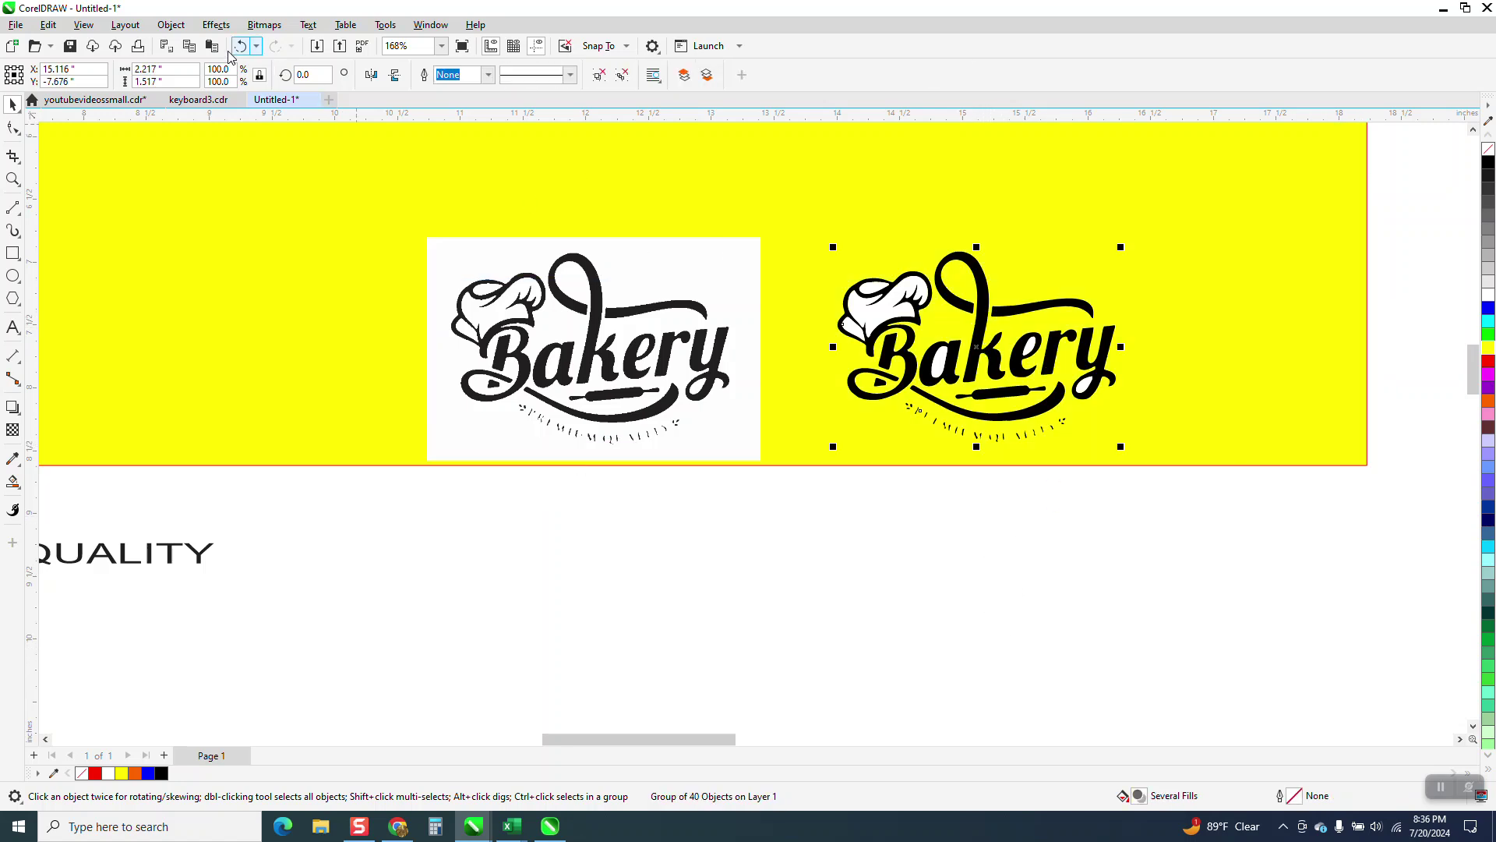
left_click(175, 28)
mouse_move(193, 302)
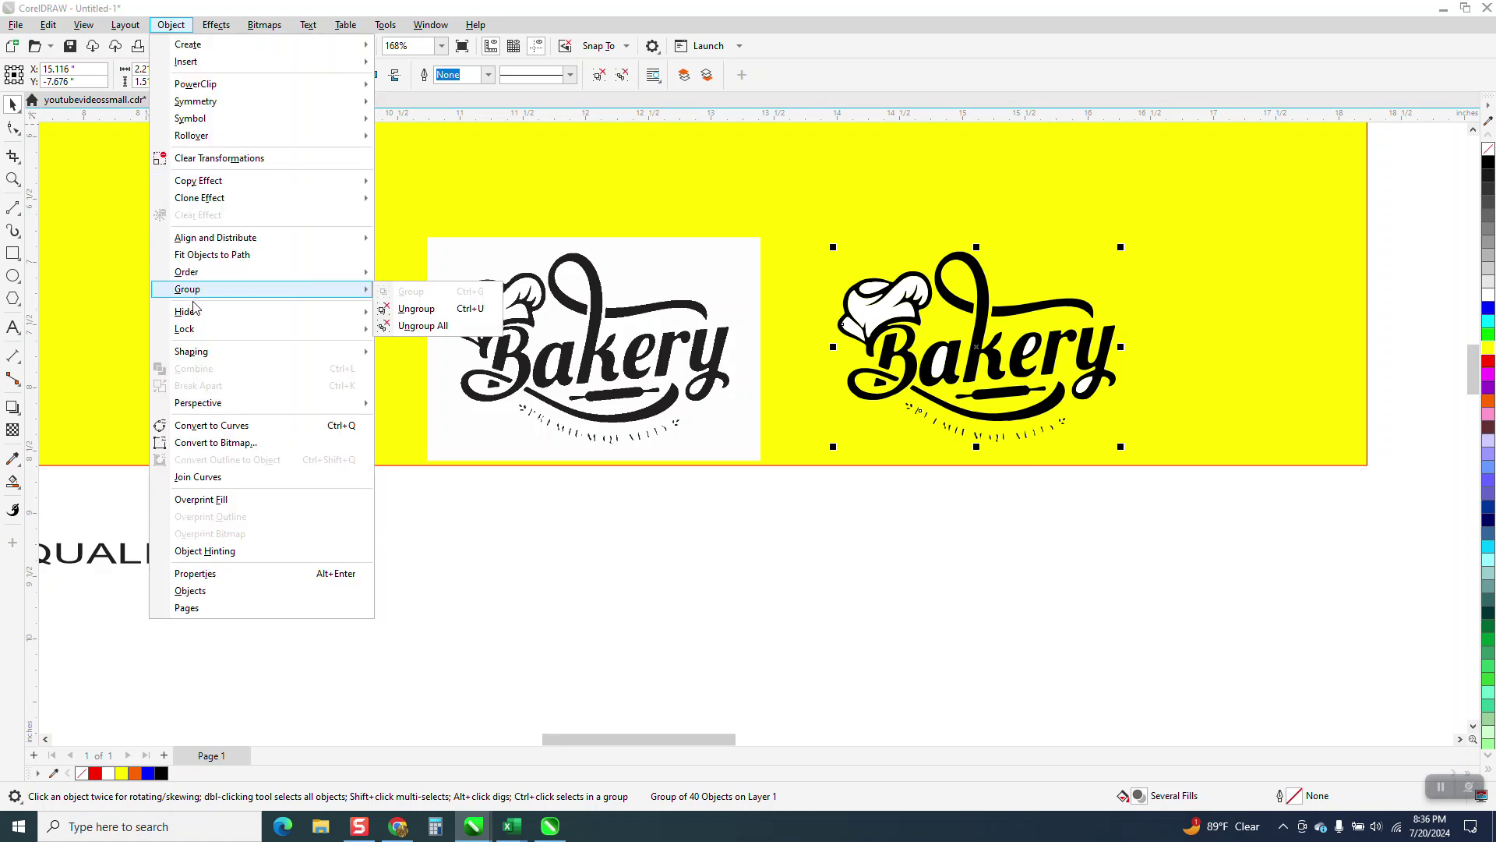
left_click(407, 310)
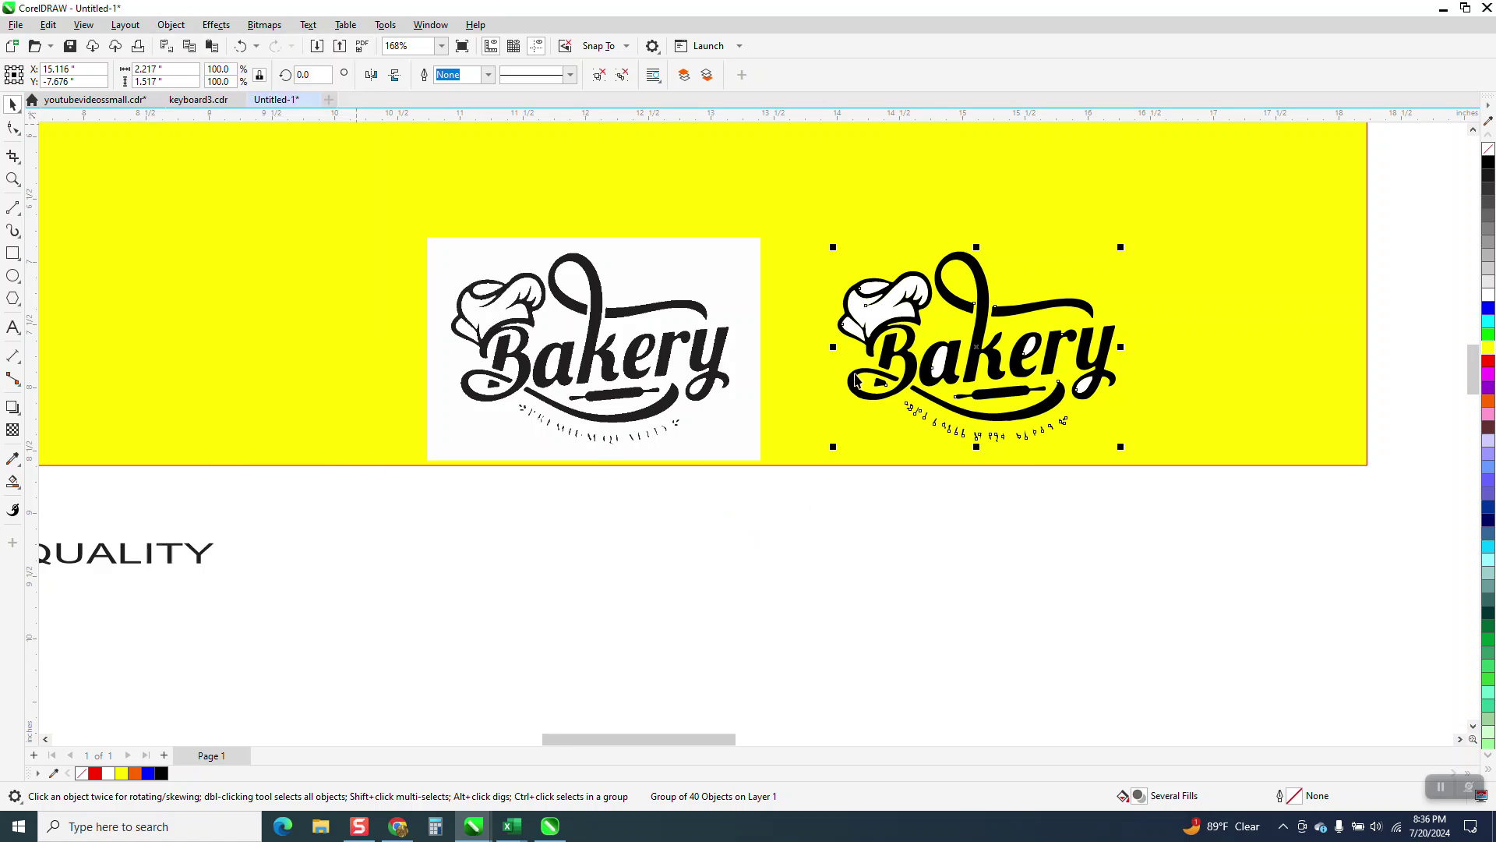
- Select and inspect individual small pieces of the chef-hat shape
left_click(890, 311)
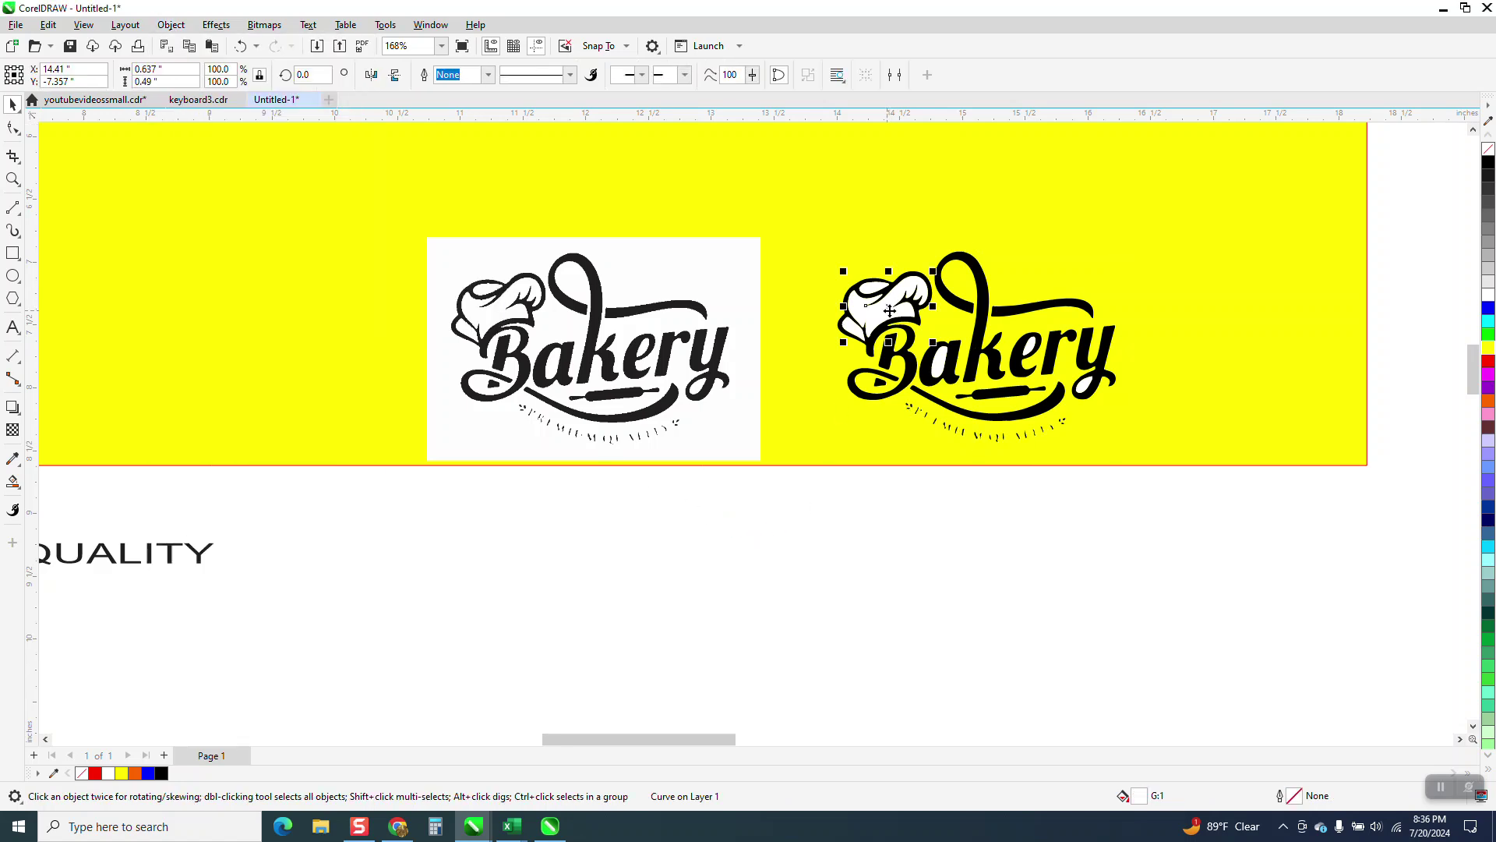
key("XF86Calculator")
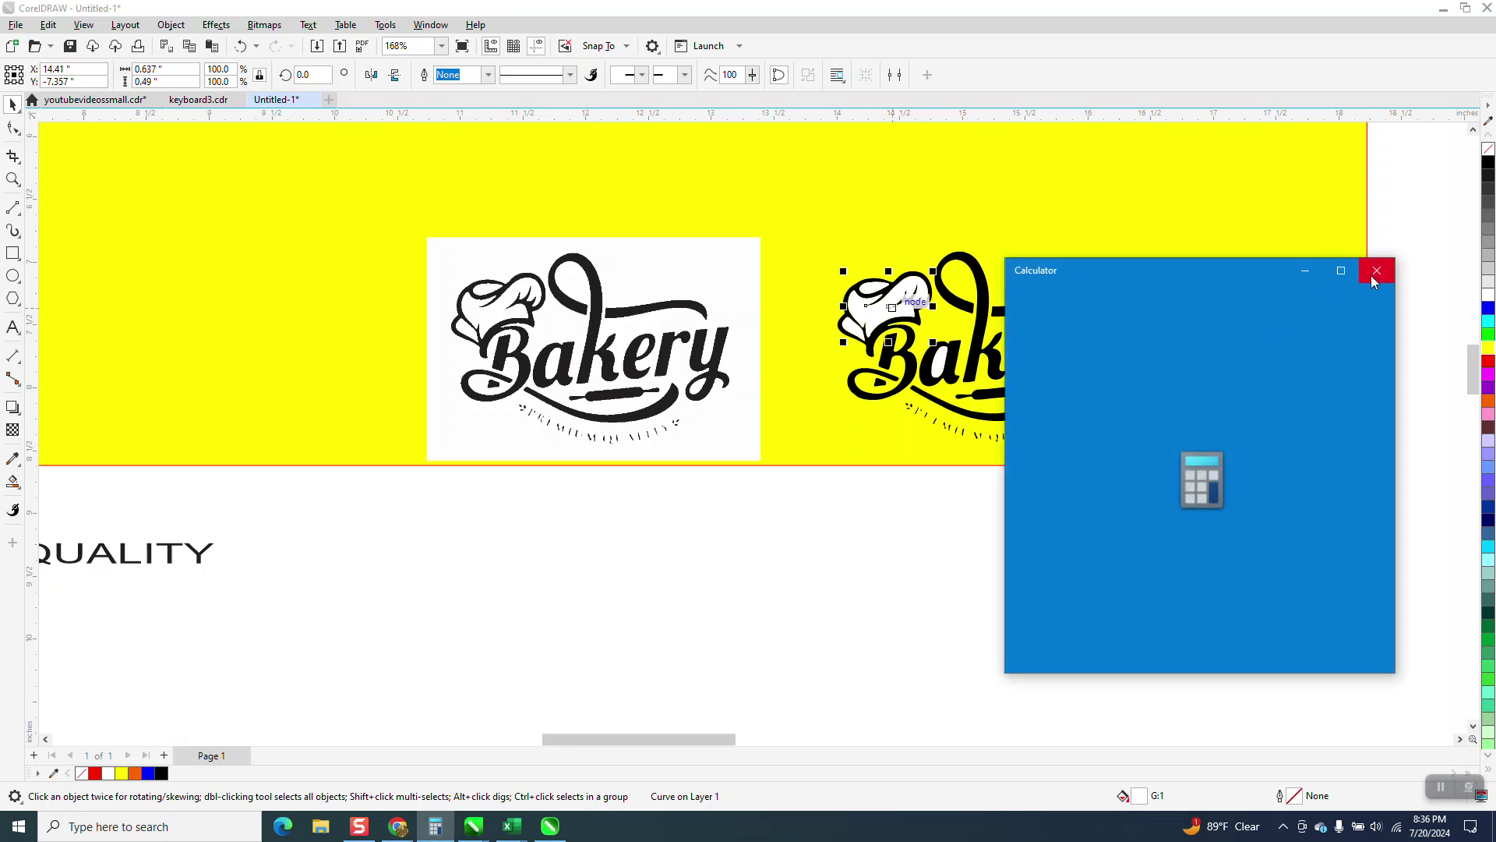
left_click(1378, 271)
left_click(875, 290)
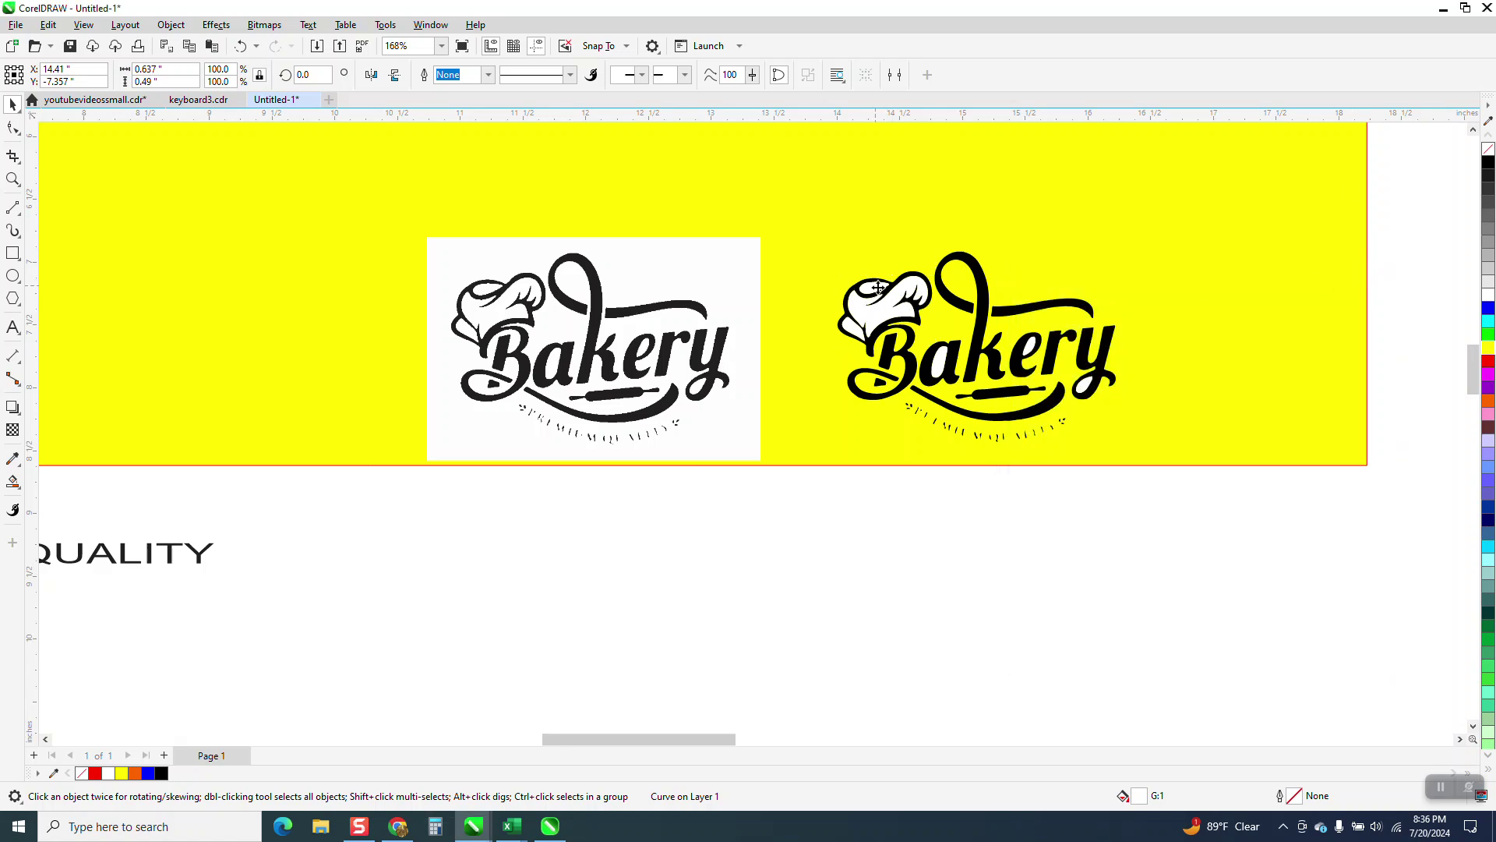
left_click(879, 311)
left_click(854, 331)
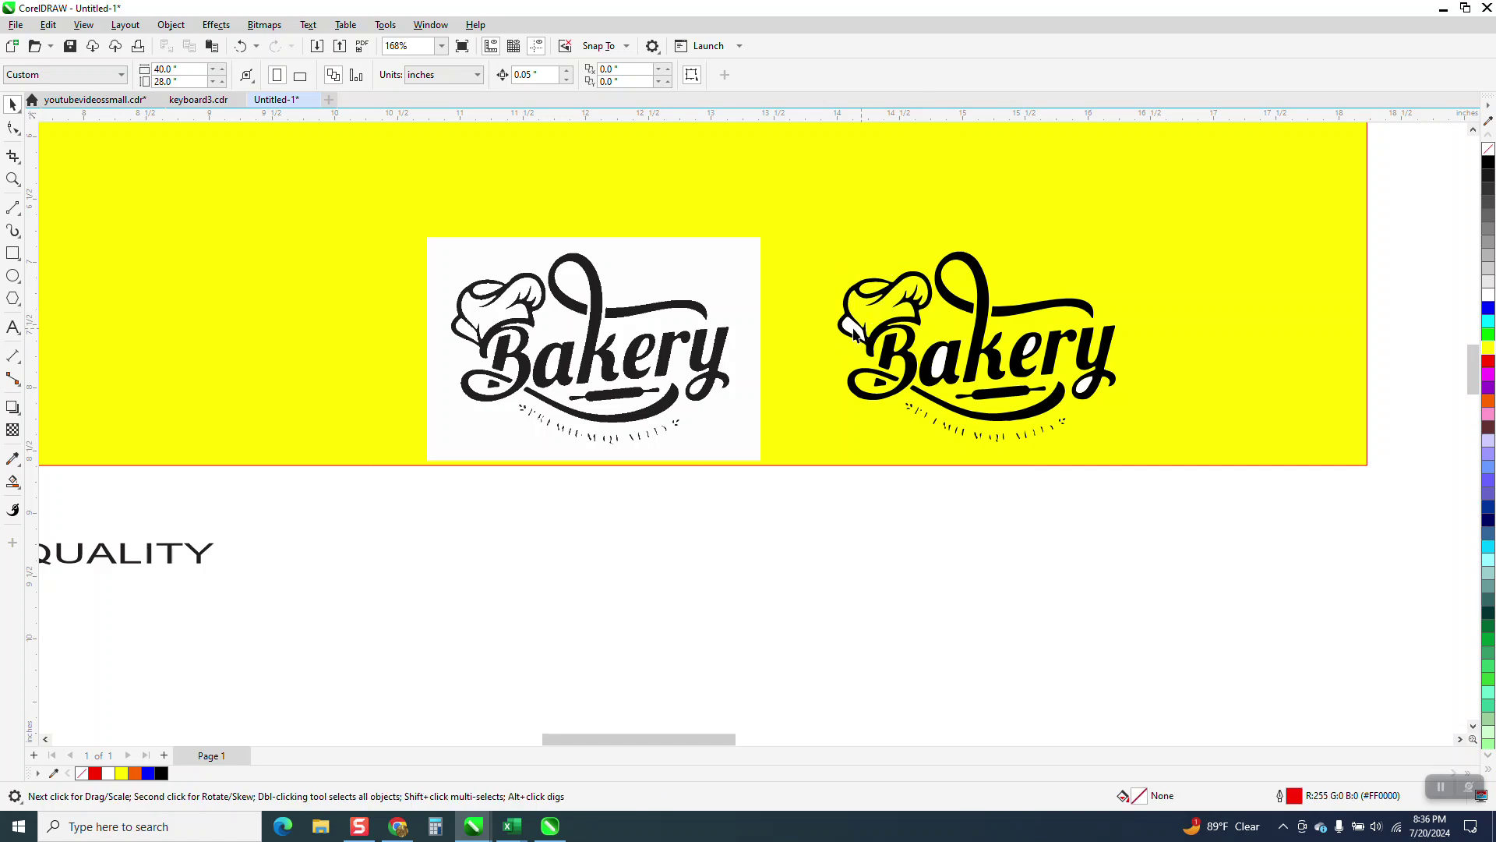
left_click(916, 359)
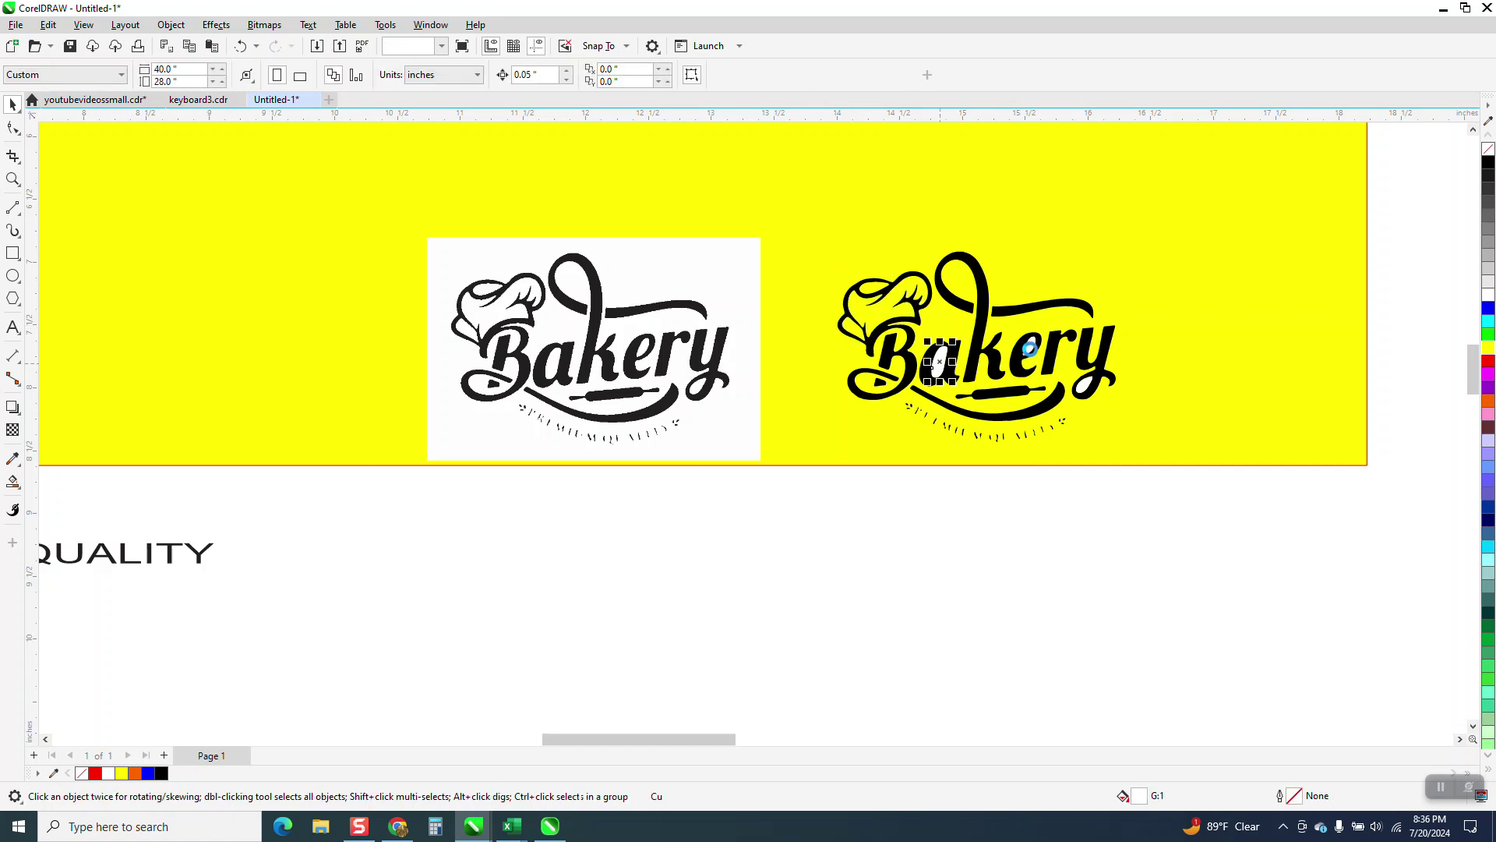
- Delete the garbled dotted PREMIUM QUALITY text under the right logo
left_click(1088, 392)
left_click(1074, 499)
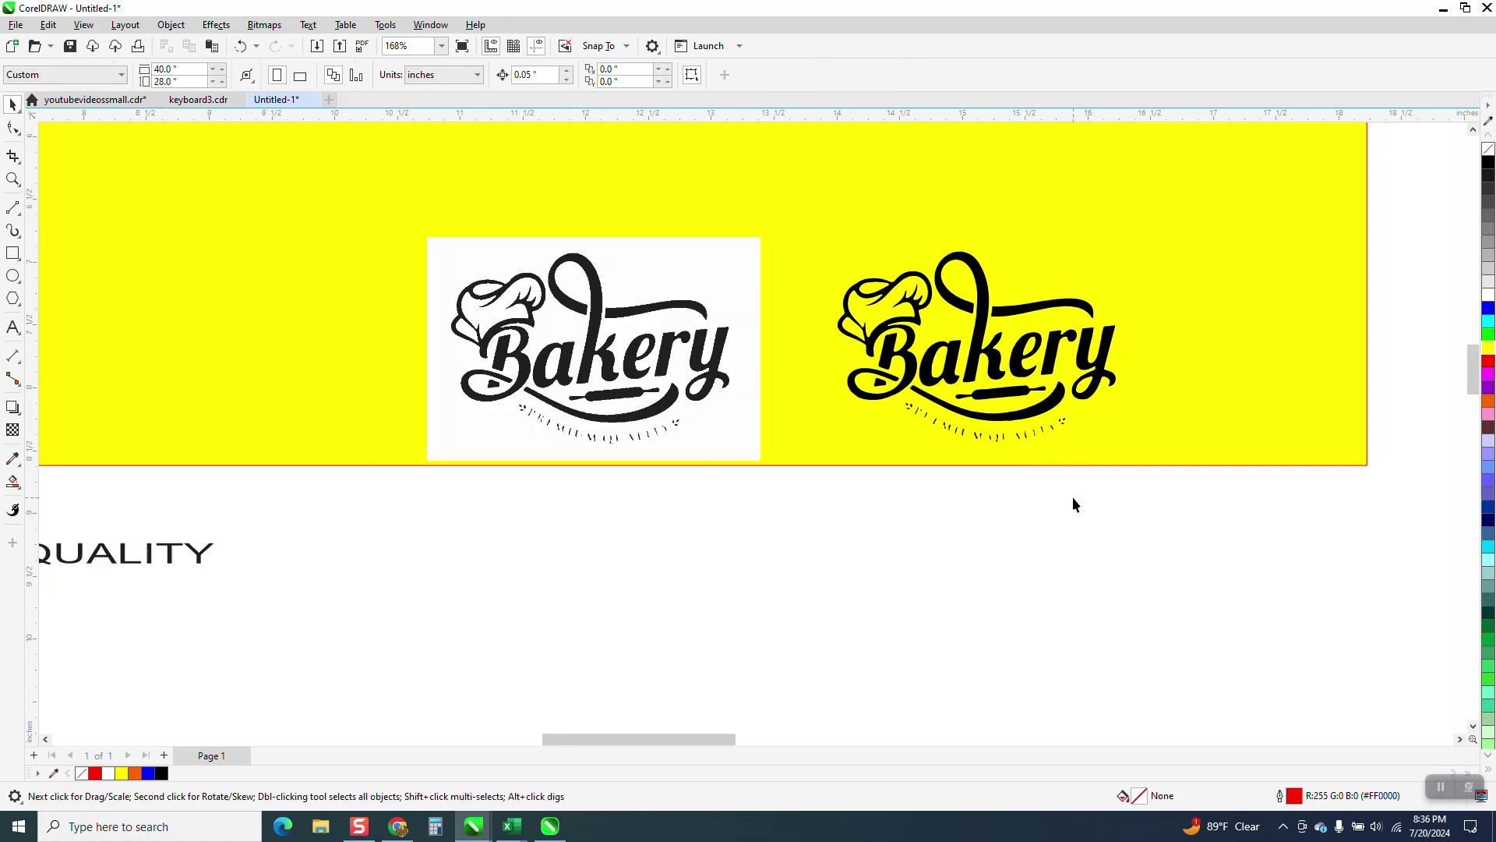
left_click_drag(1091, 488, 904, 399)
key("Delete")
left_click_drag(916, 206, 1209, 226)
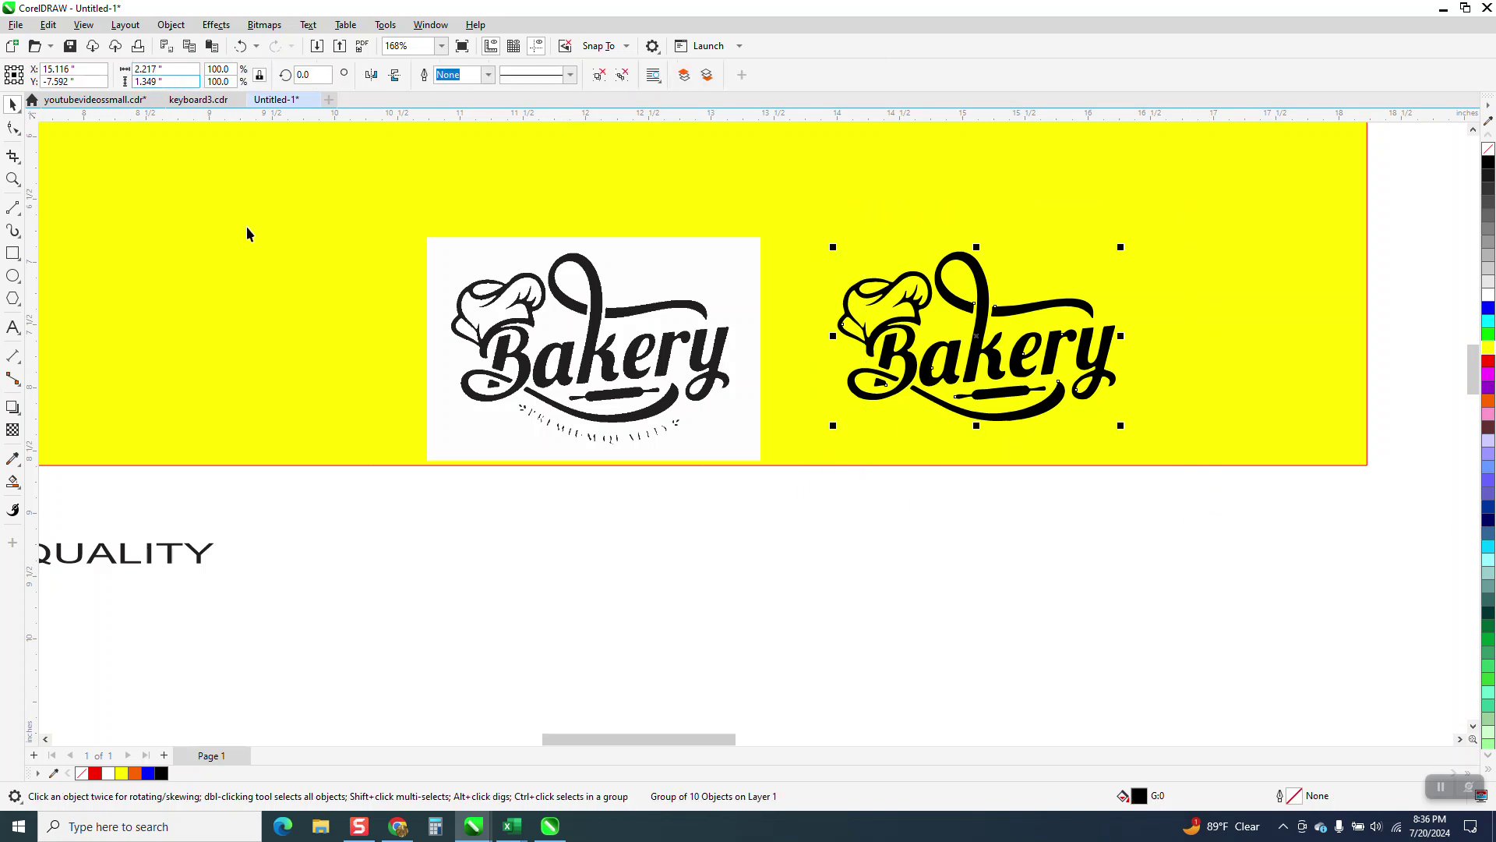
- Set the nudge distance to 3", duplicate the logo, and widen the yellow panel
left_click(534, 156)
double_click(537, 75)
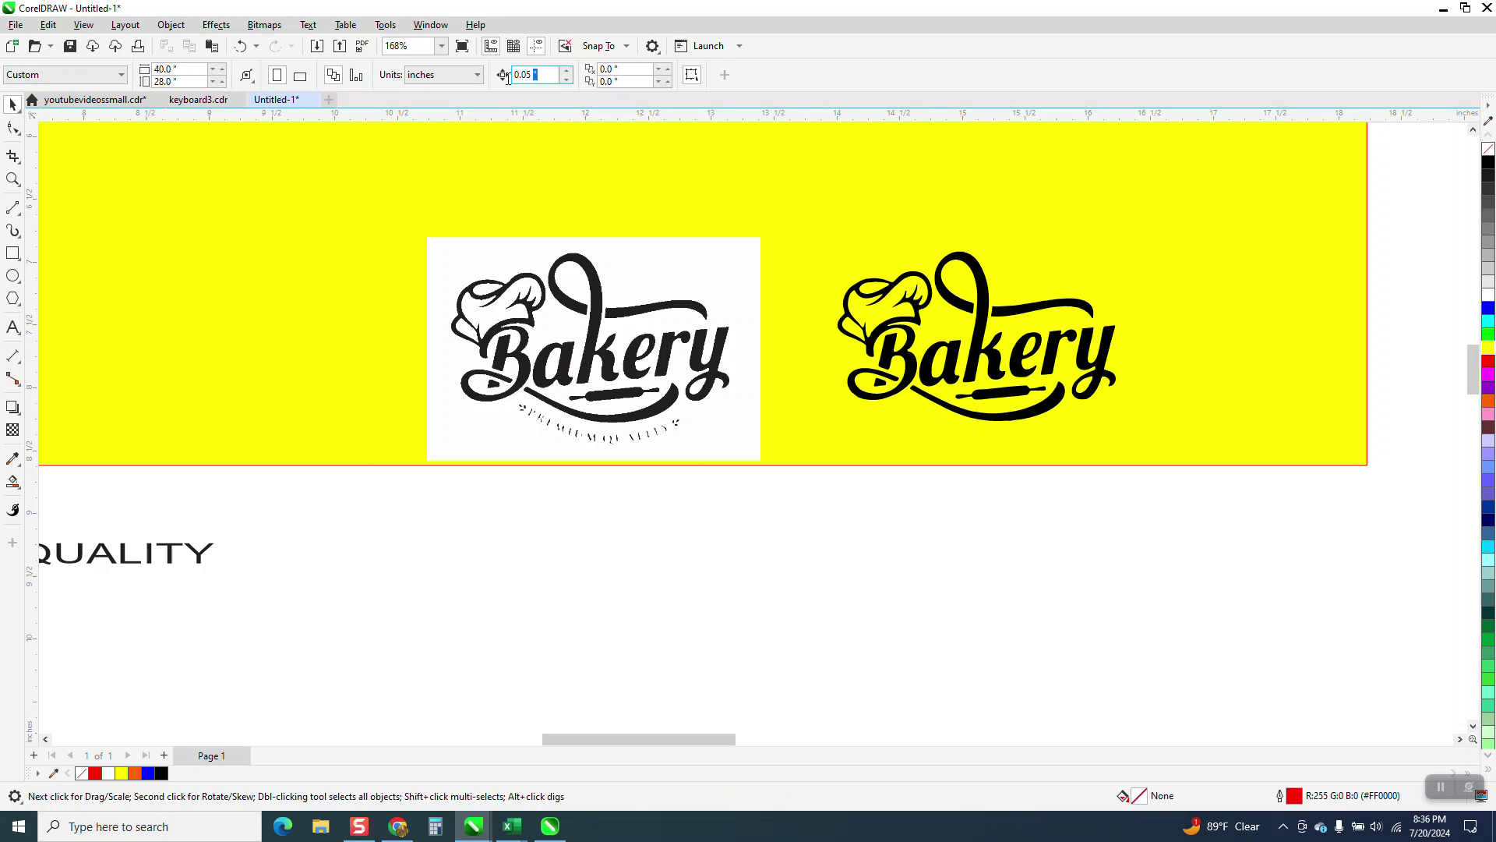
type("3")
left_click(1304, 189)
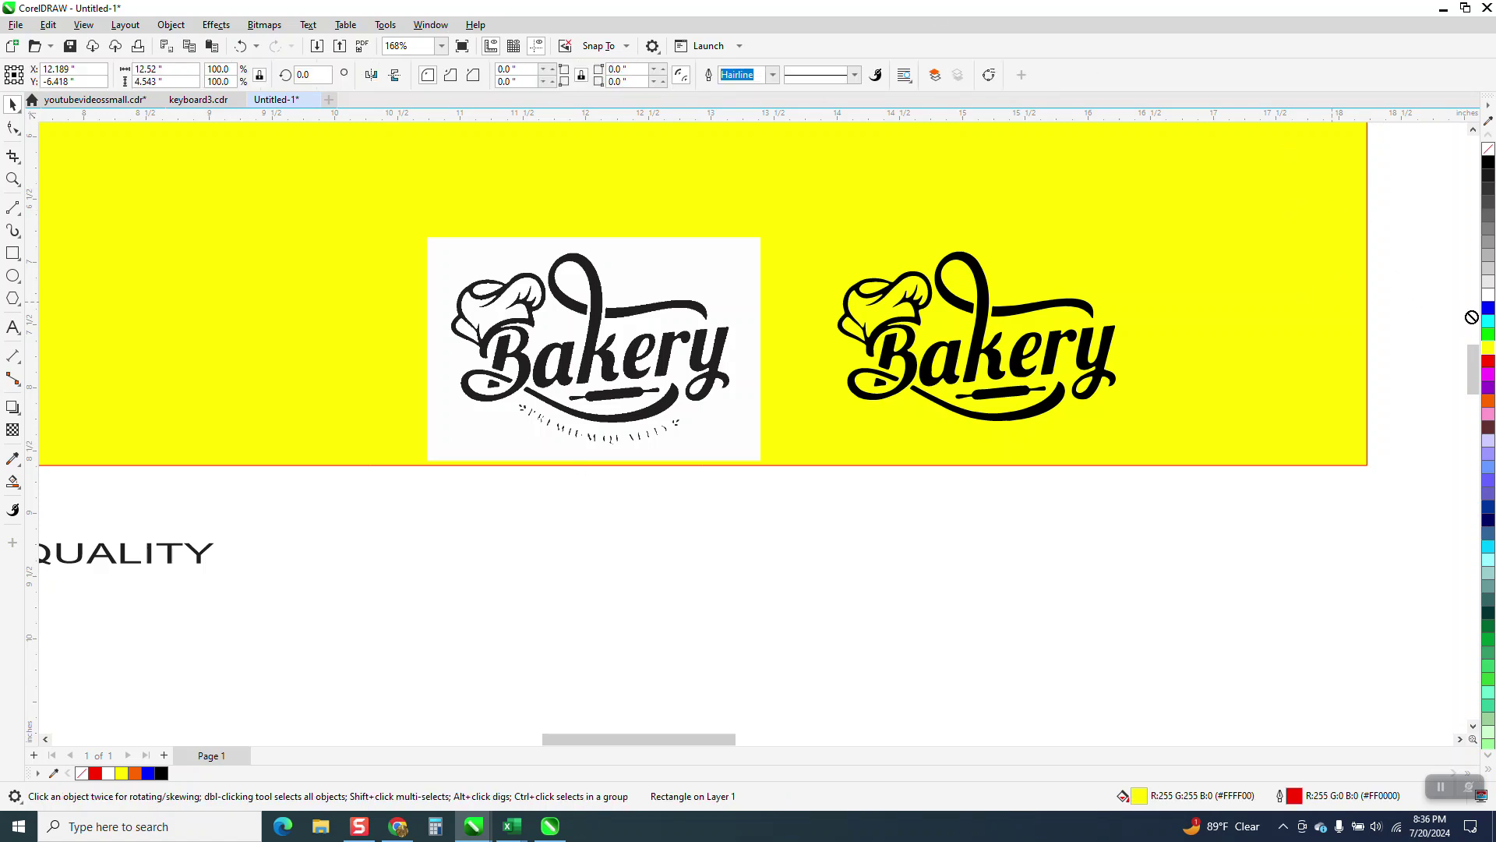
left_click(1103, 390)
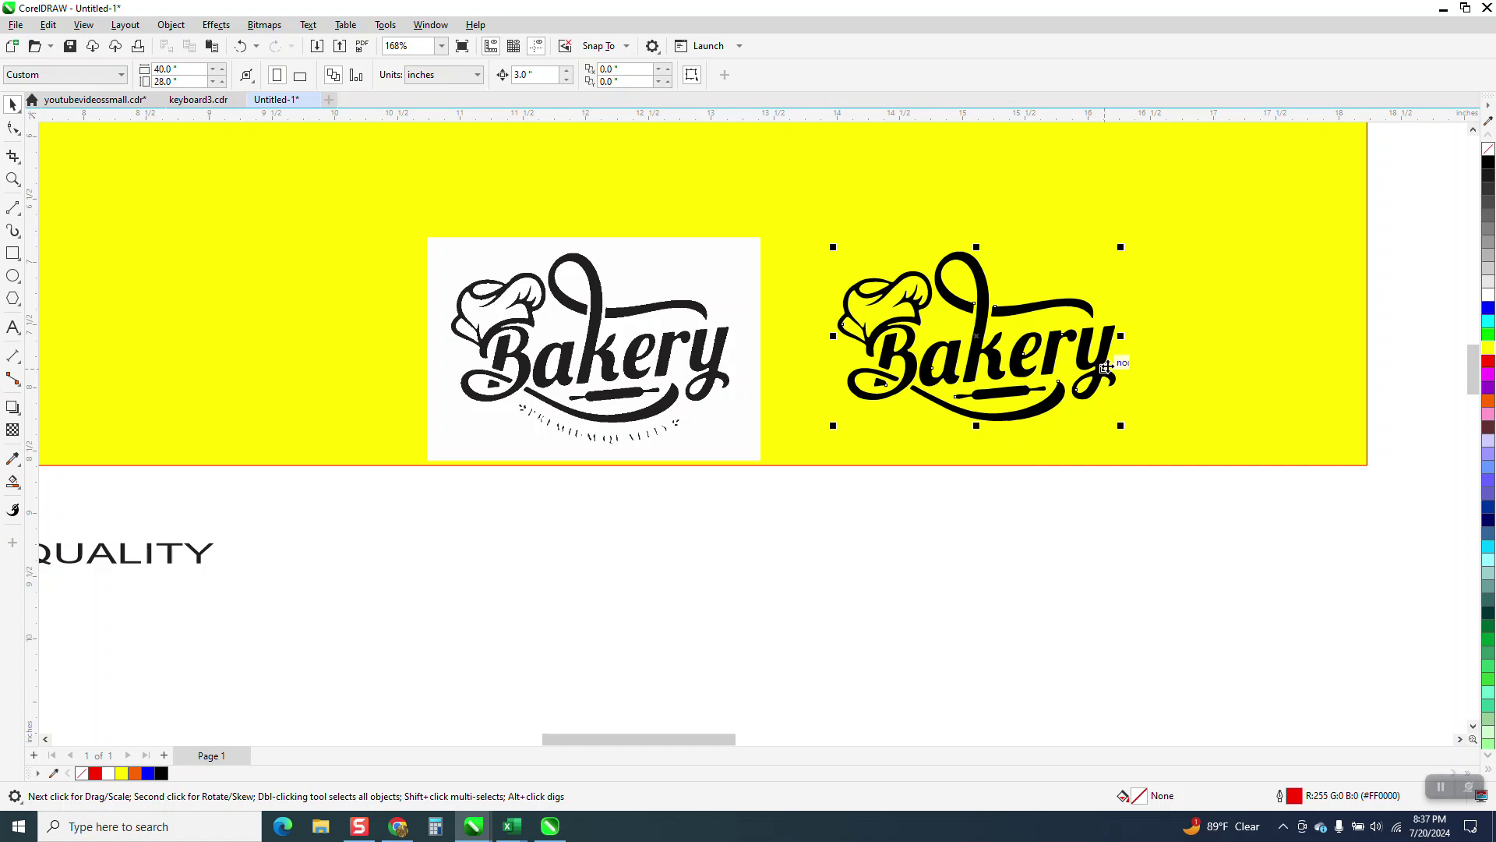
key("ctrl+d")
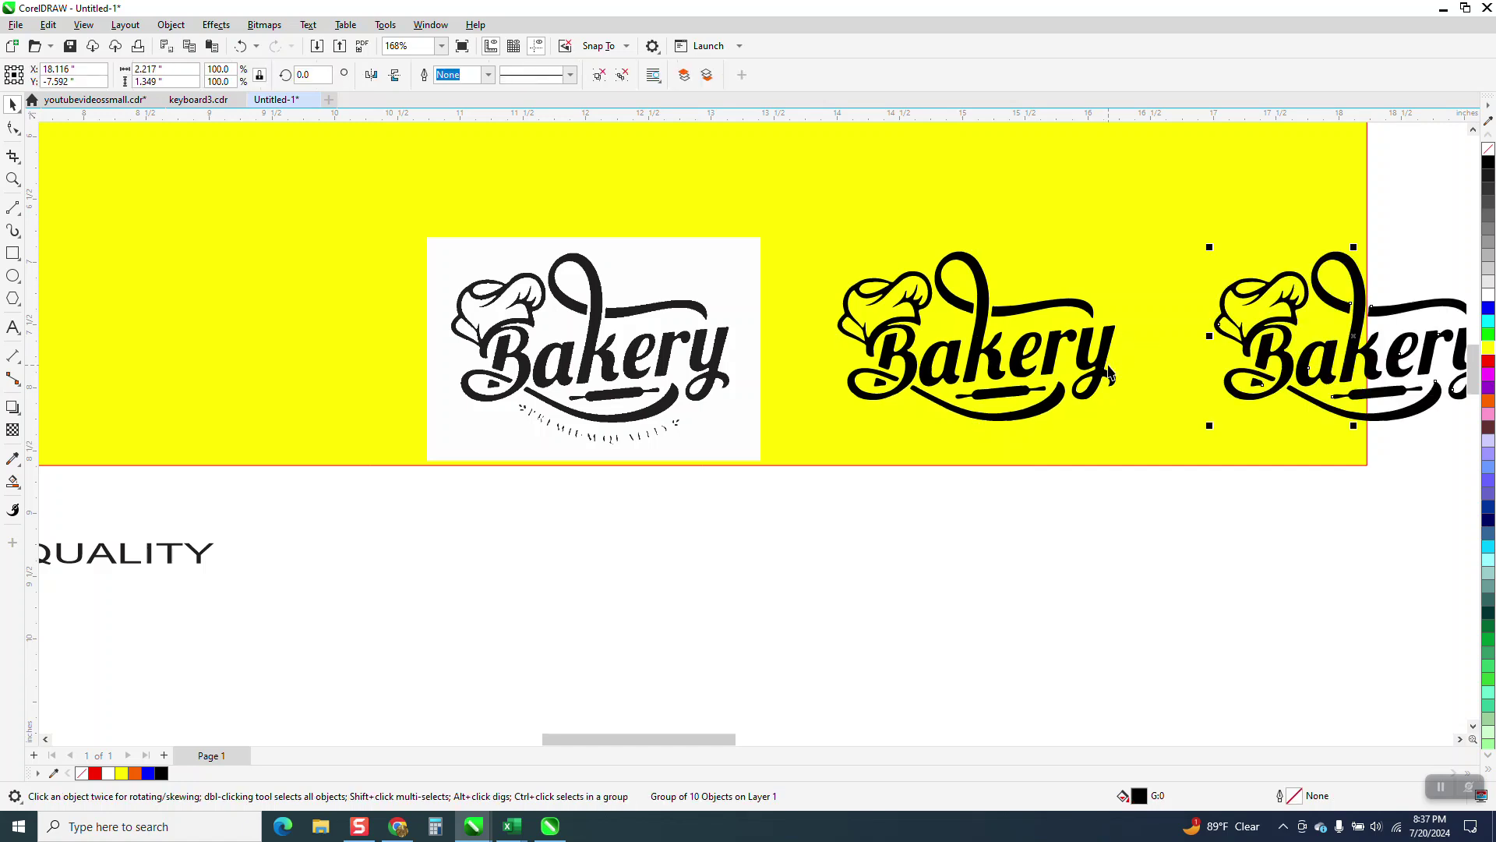
left_click_drag(1310, 461, 1390, 472)
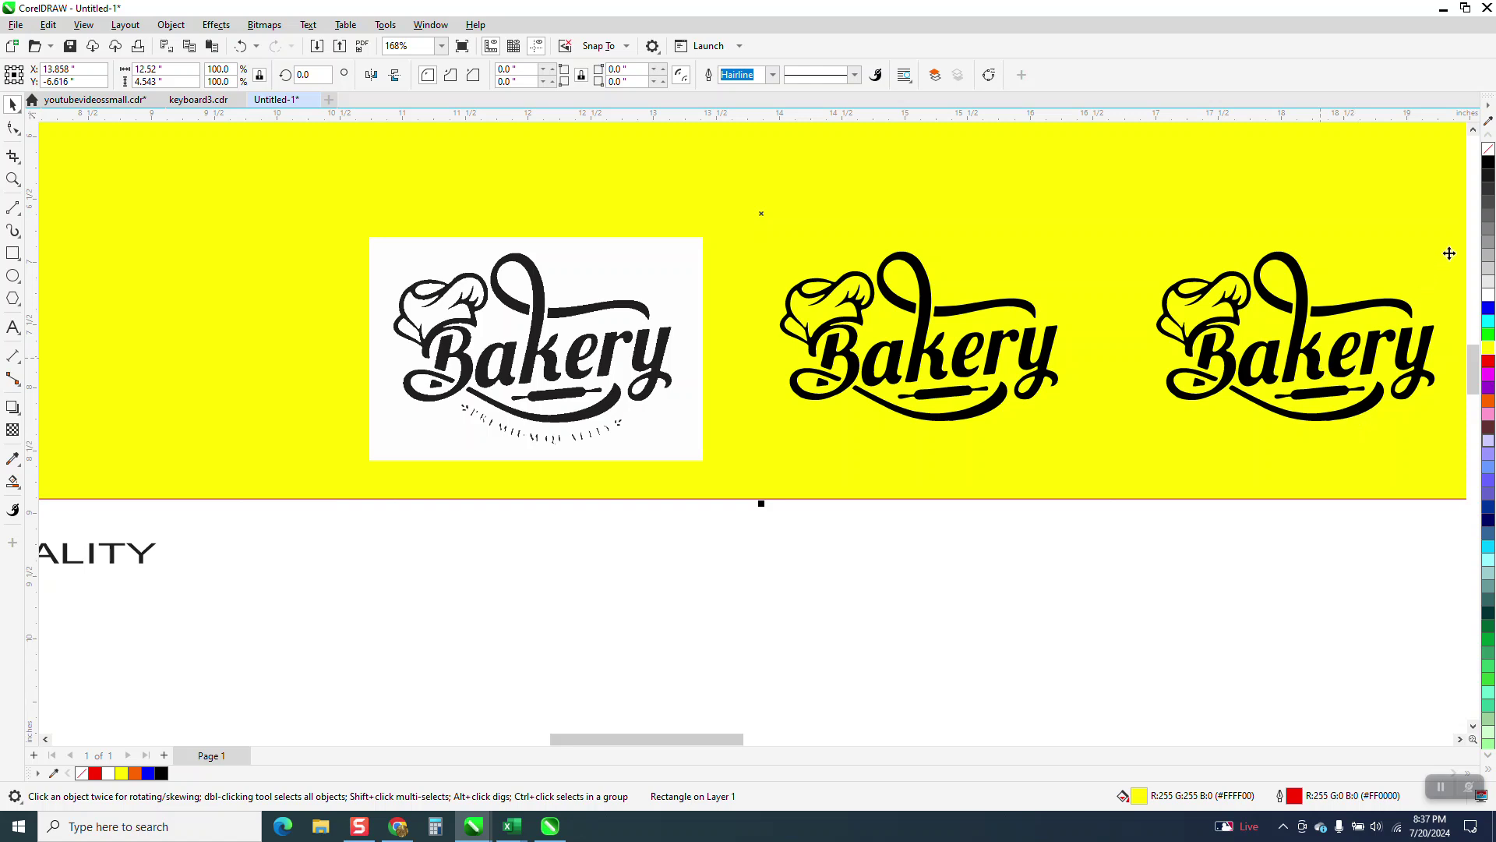
- Remove the copy's fill and give it a thin black outline
left_click(1423, 279)
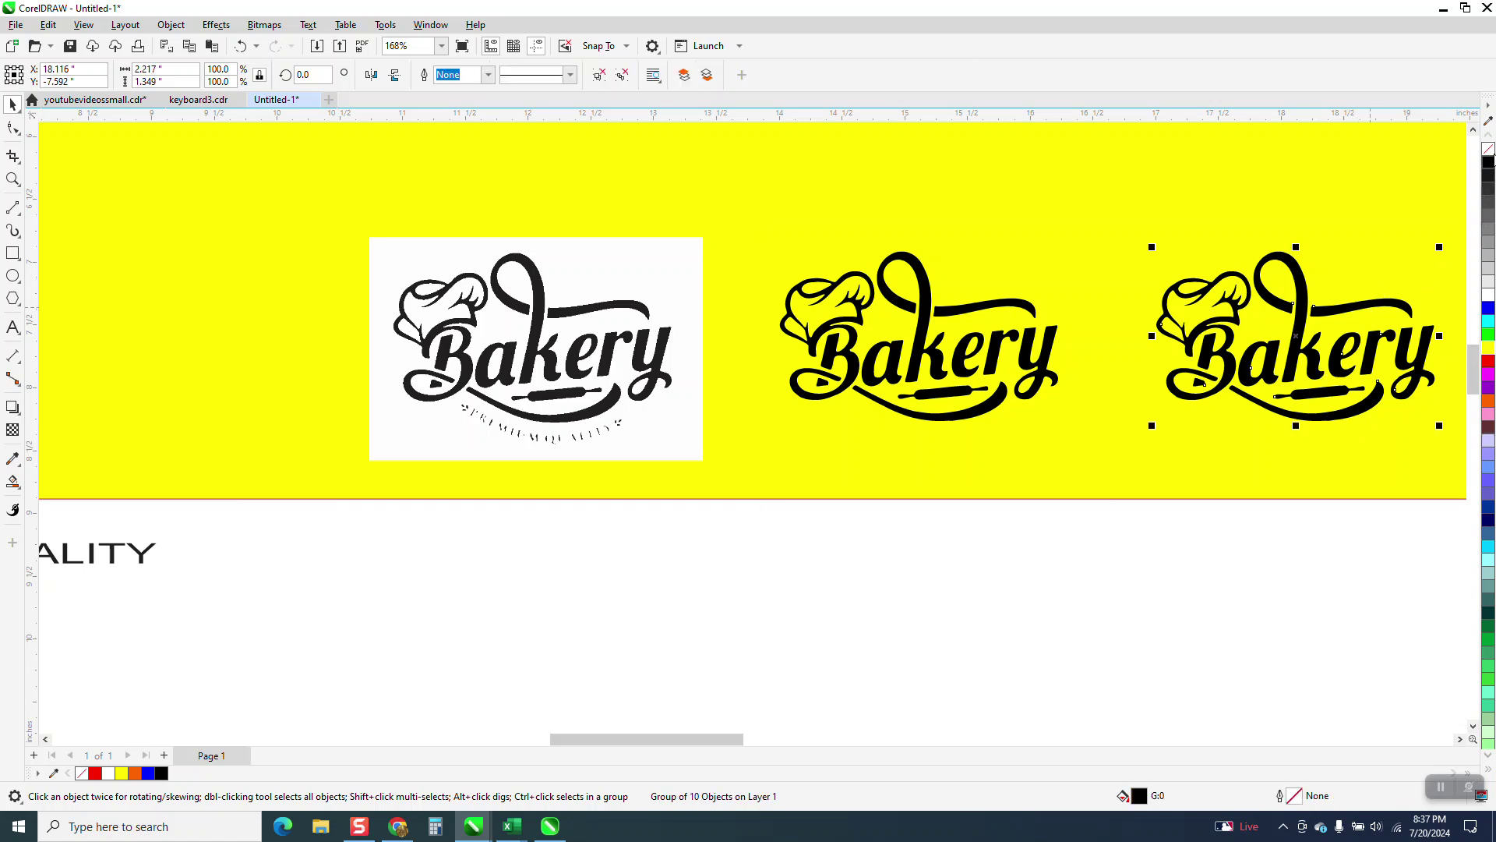
left_click(1488, 147)
right_click(1488, 161)
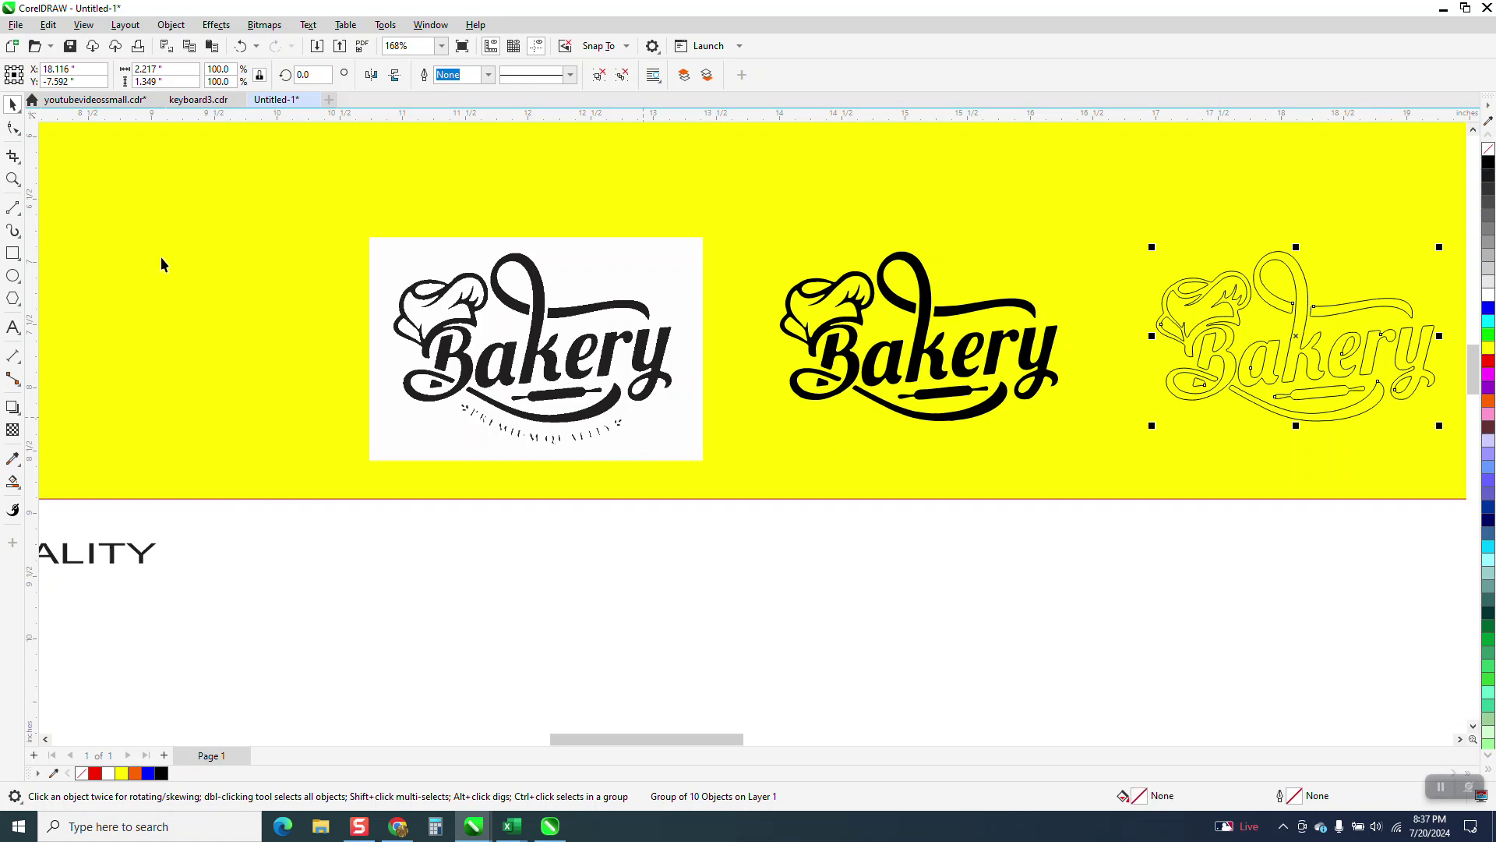
- Zoom in and draw short 2-point lines across the swoosh's left and right ends
left_click(13, 178)
left_click_drag(1179, 275, 1490, 557)
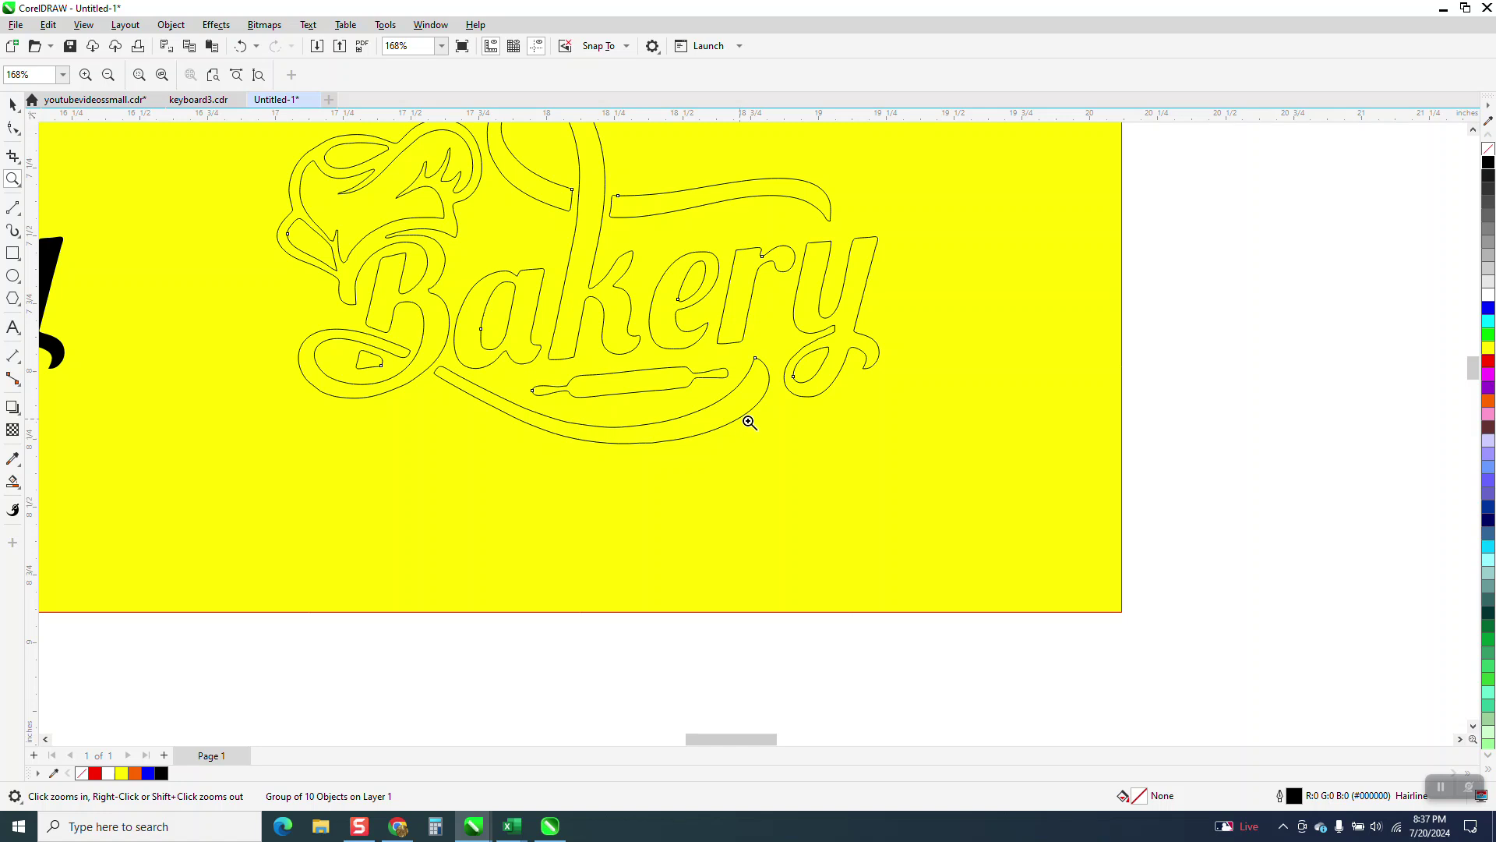
left_click(17, 212)
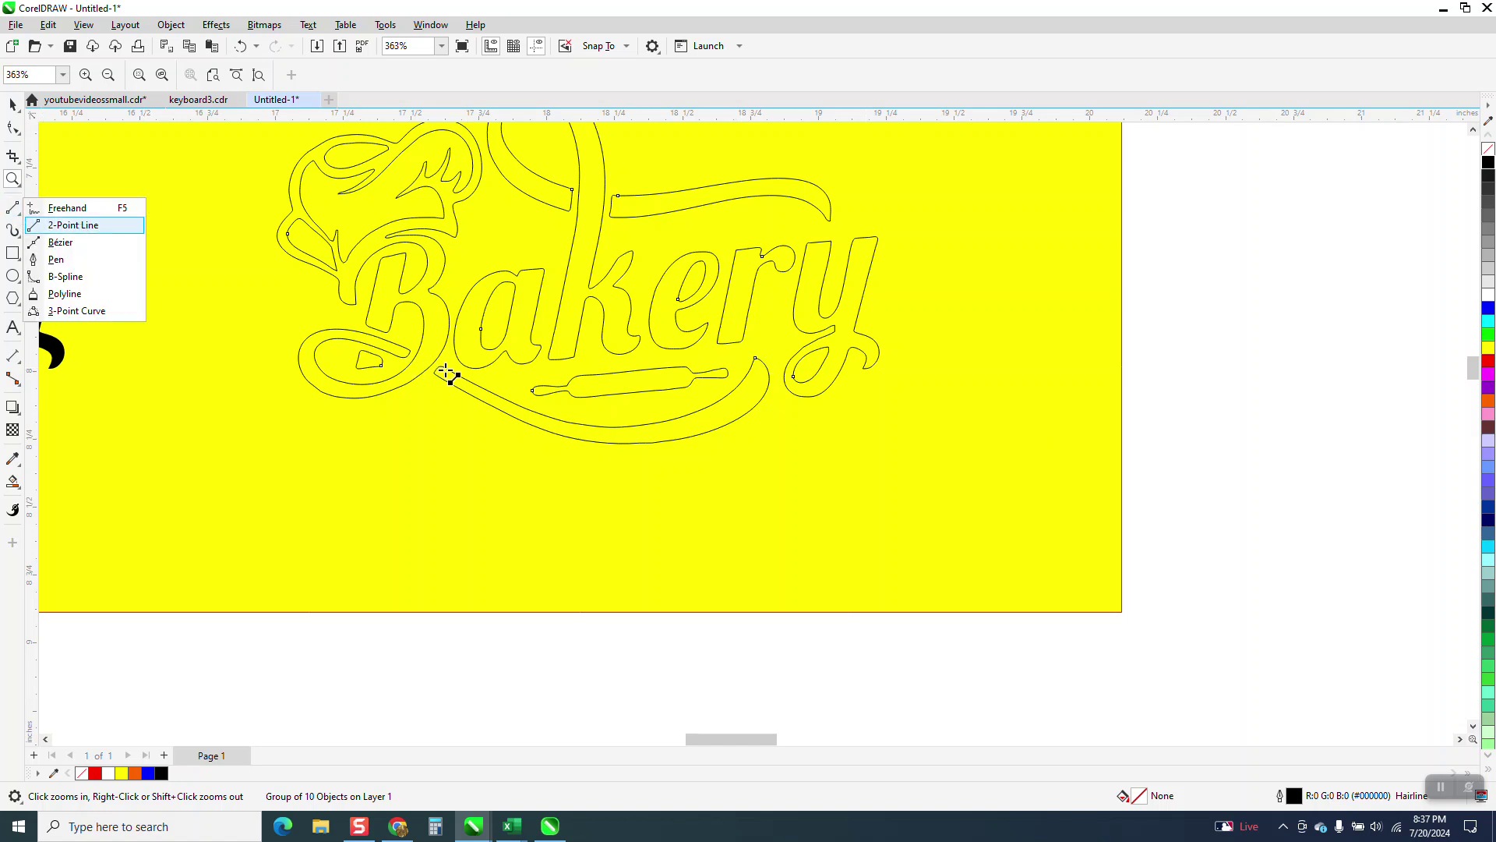
left_click_drag(450, 371, 445, 394)
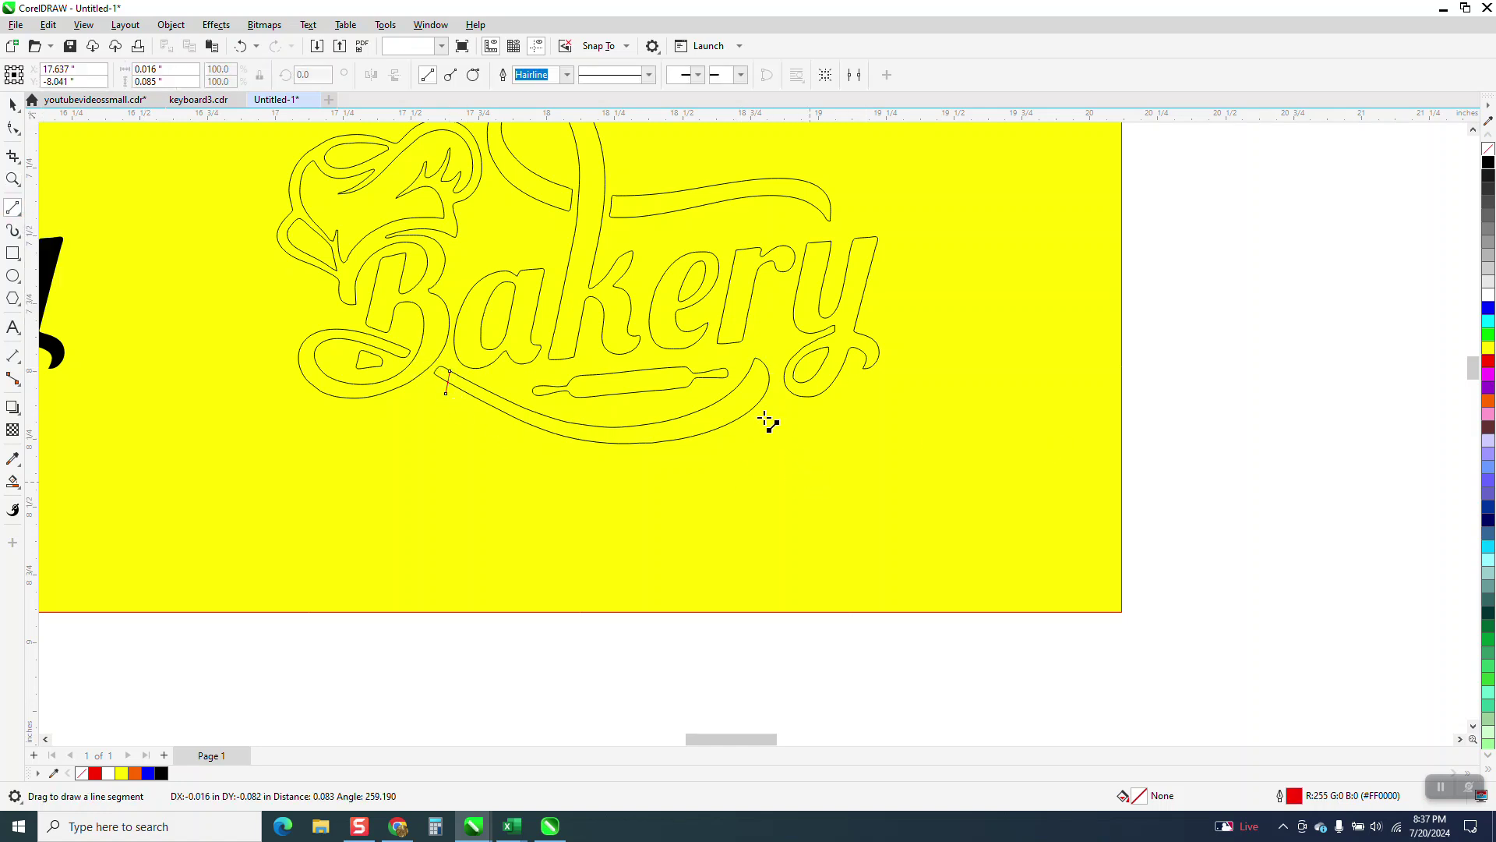
left_click_drag(755, 391, 766, 413)
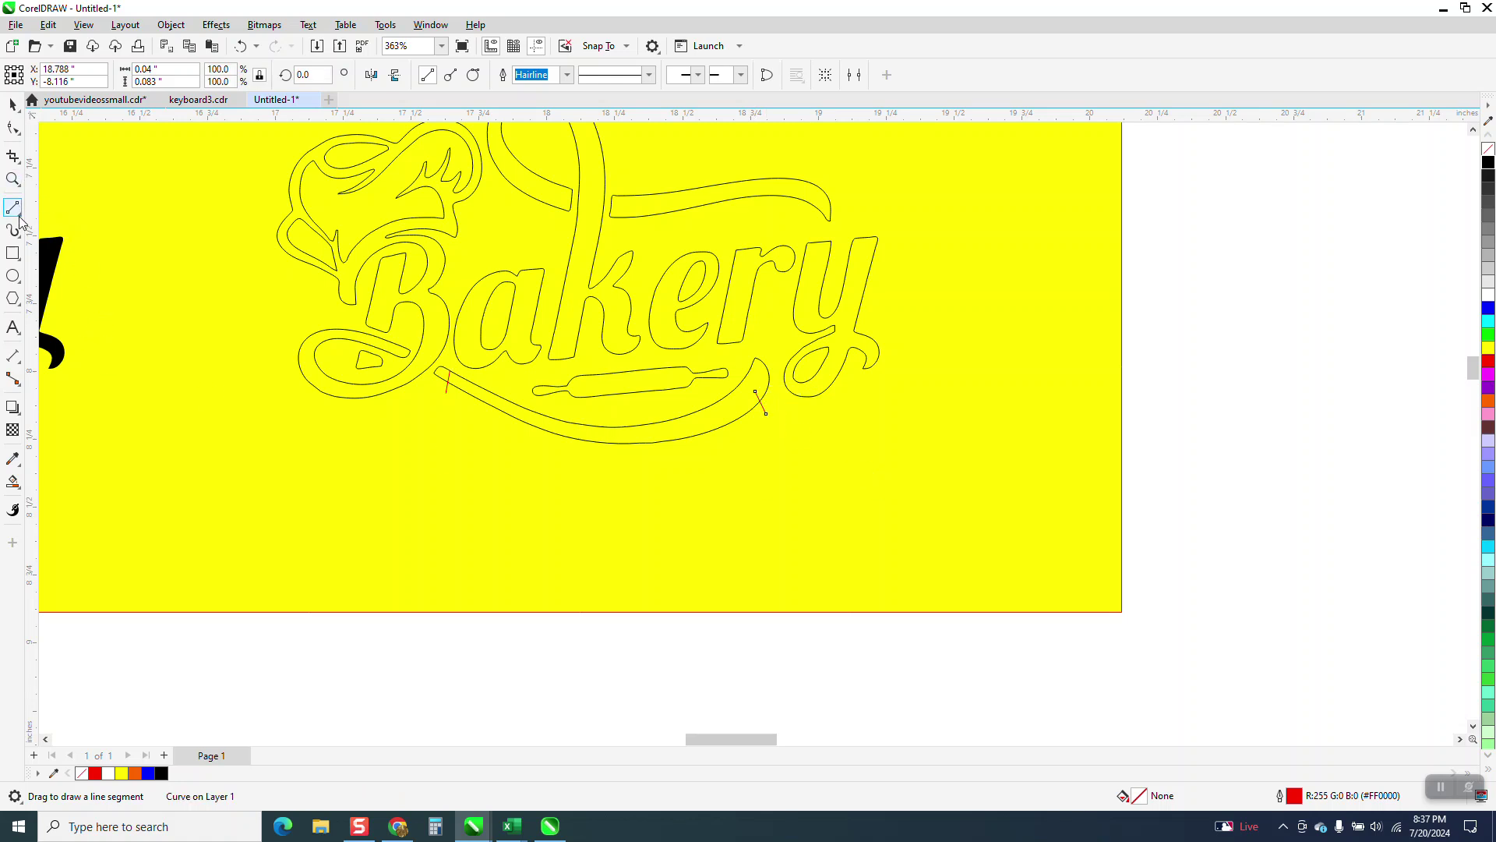
left_click(14, 158)
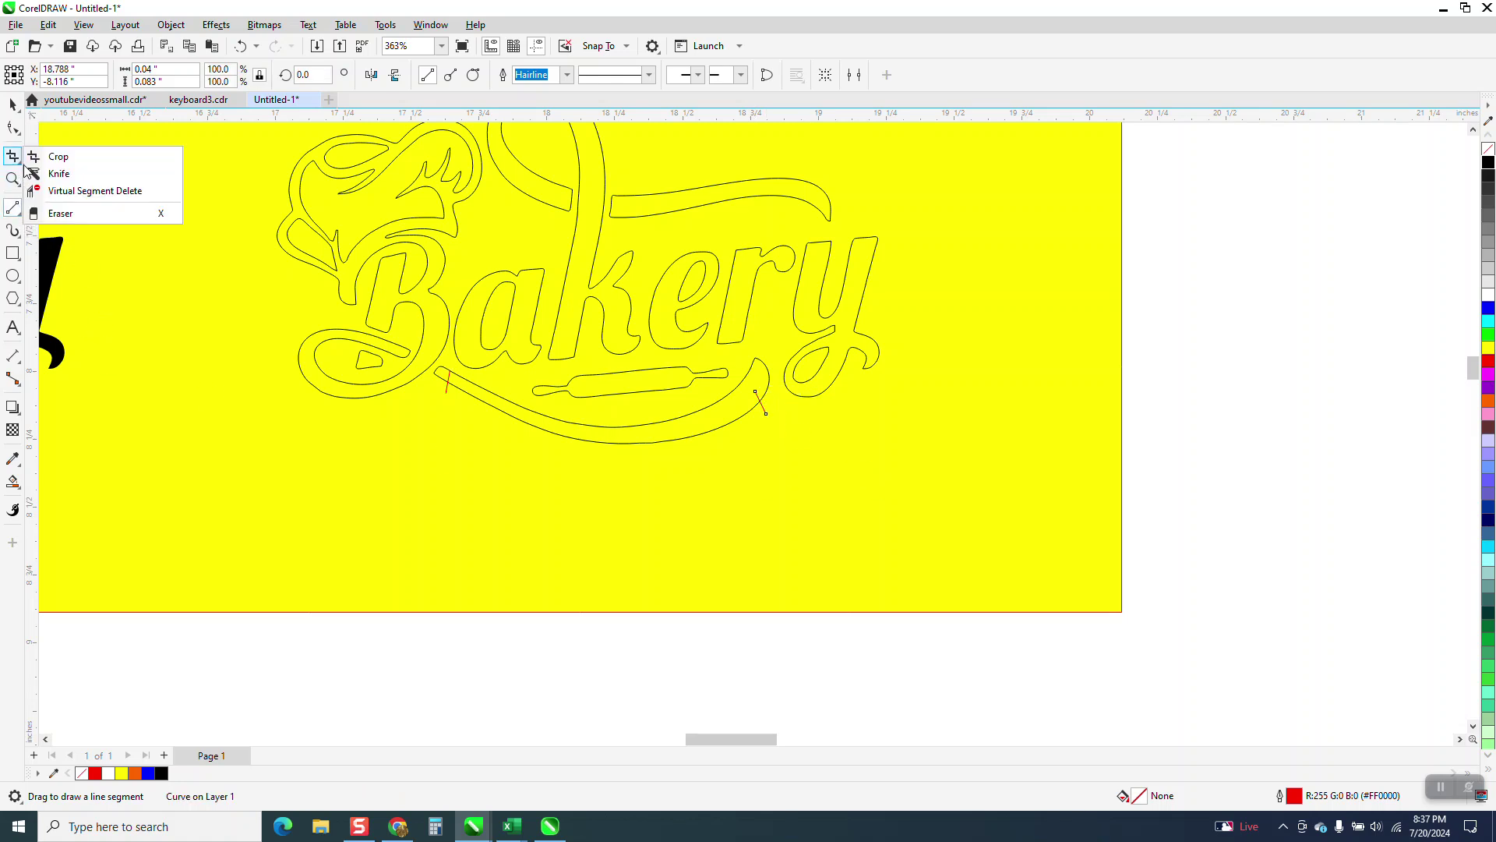
- Virtual-delete the inner swoosh, left hook, Bakery outlines and rolling pin
left_click(53, 191)
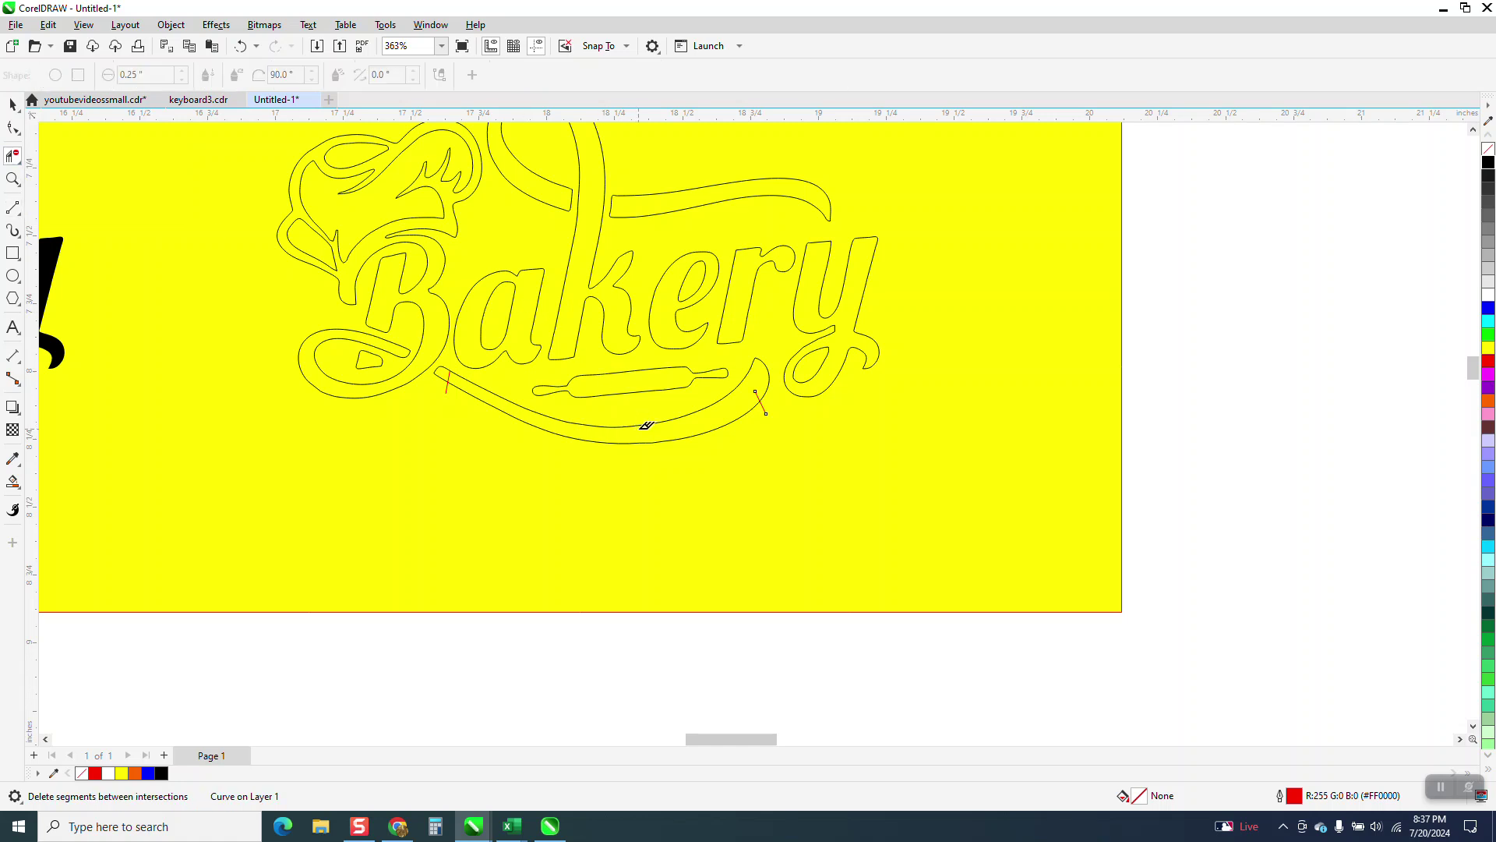
left_click(645, 402)
left_click(445, 363)
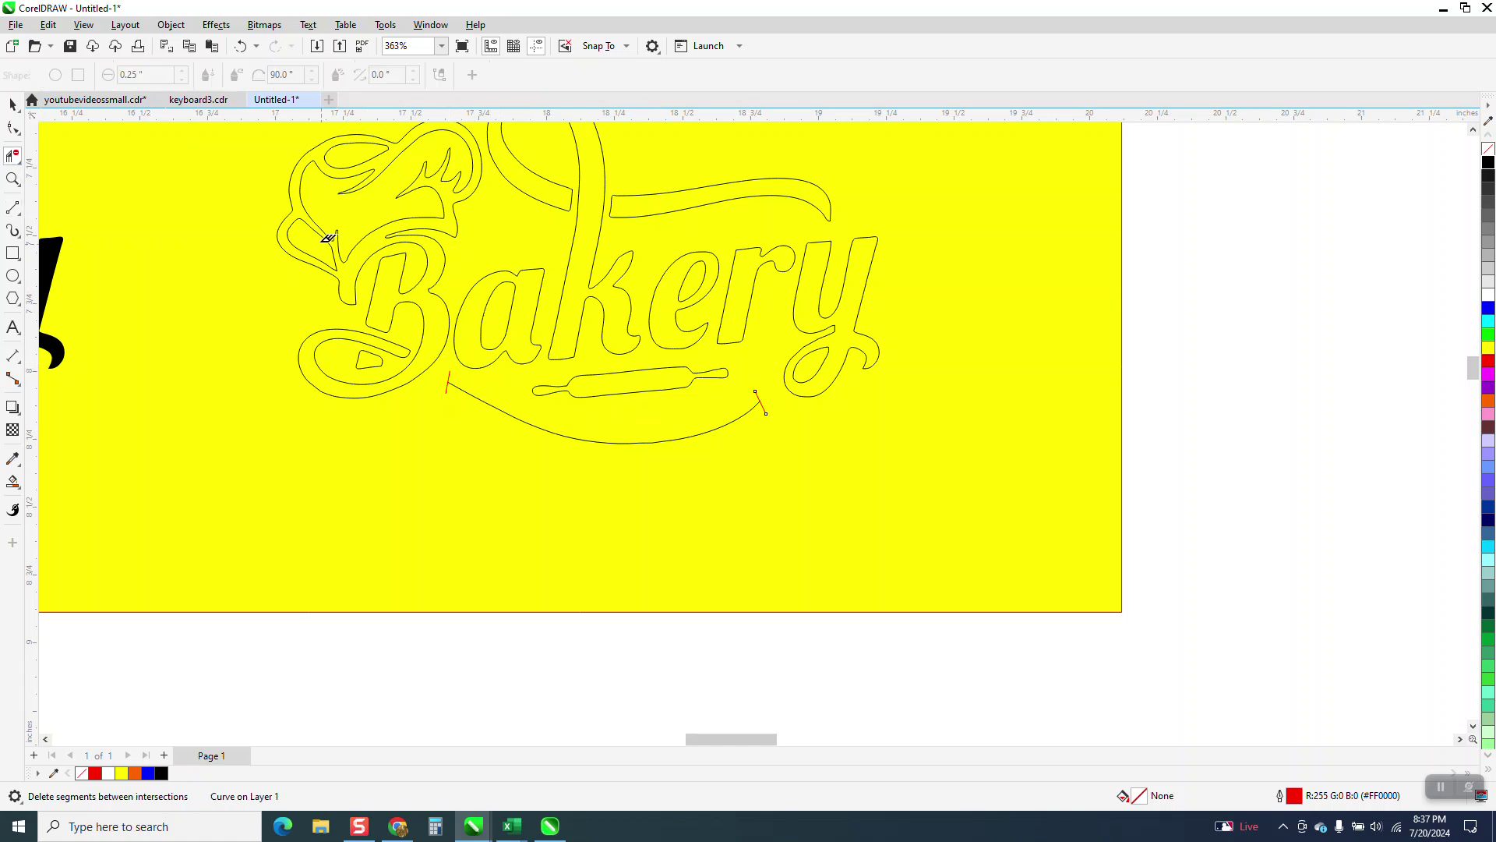
scroll(614, 369, "down", 1)
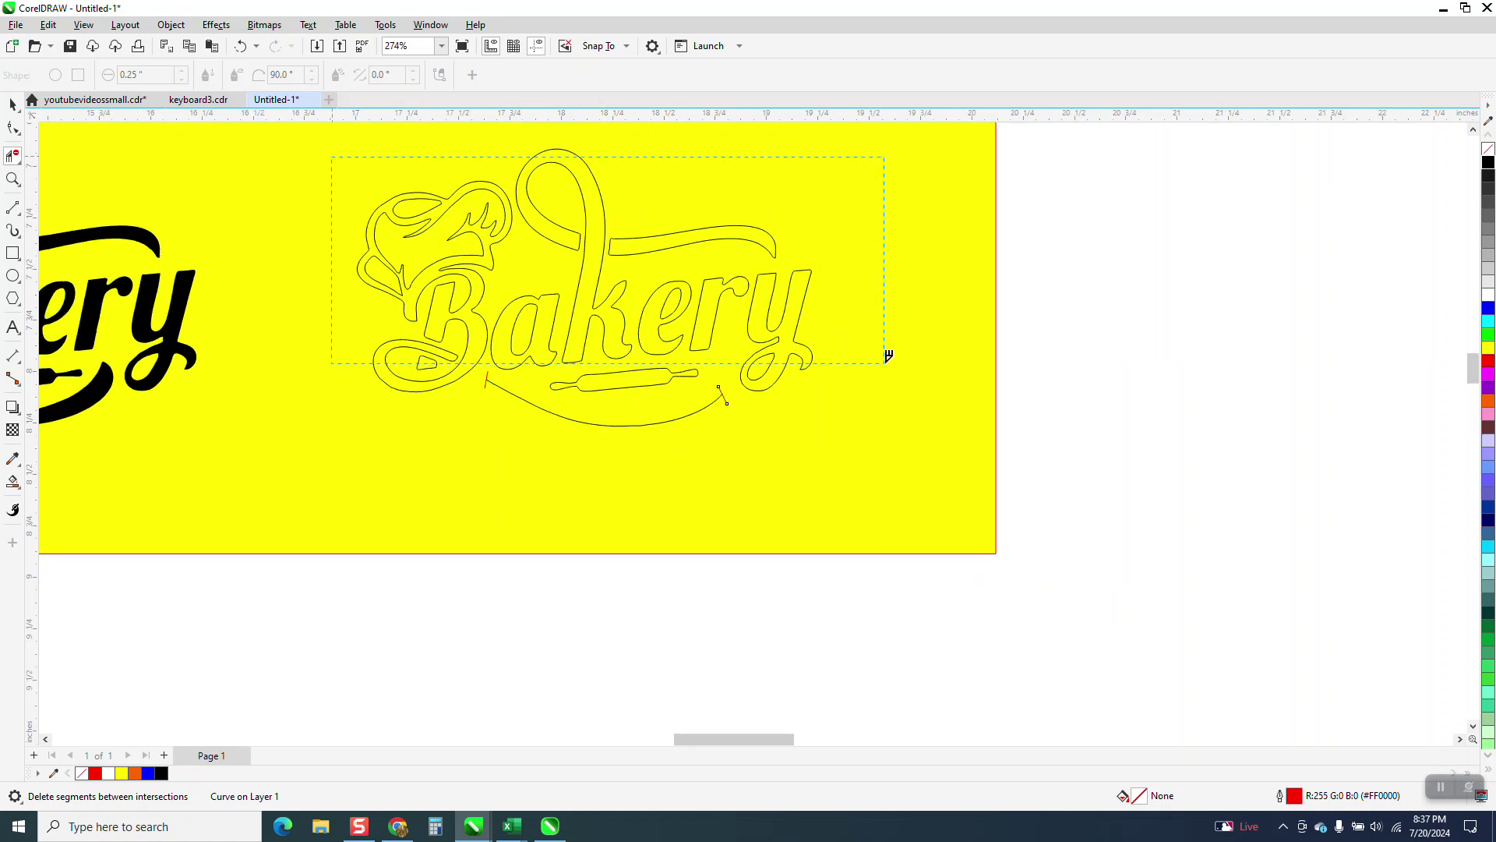
left_click_drag(888, 356, 888, 354)
left_click(695, 383)
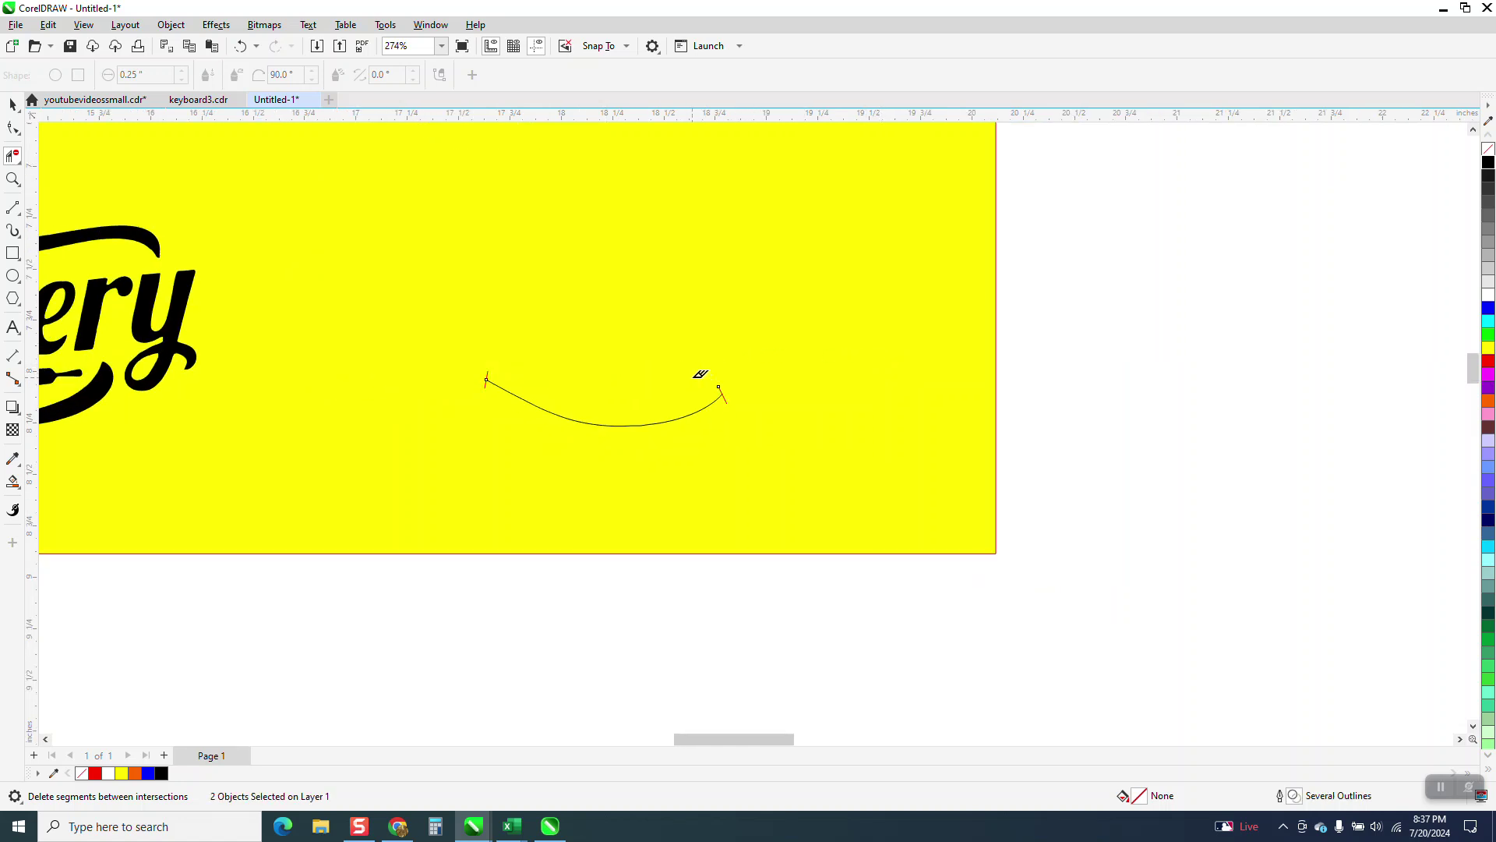
- Marquee-select the leftover tick at the curve's left end
left_click(12, 104)
left_click(480, 656)
key("space")
left_click_drag(746, 614, 708, 352)
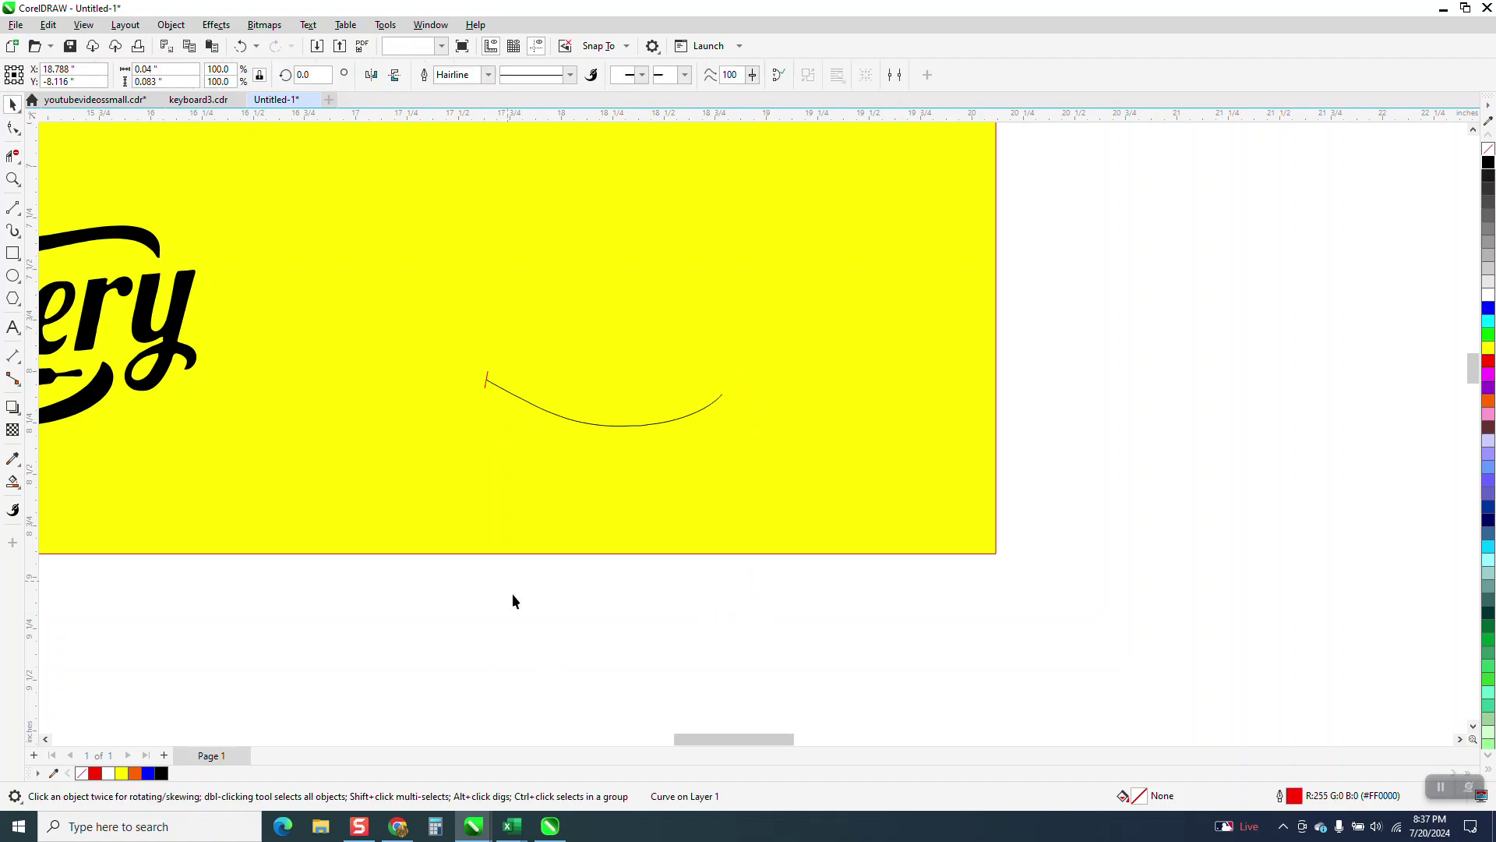
left_click_drag(512, 601, 462, 336)
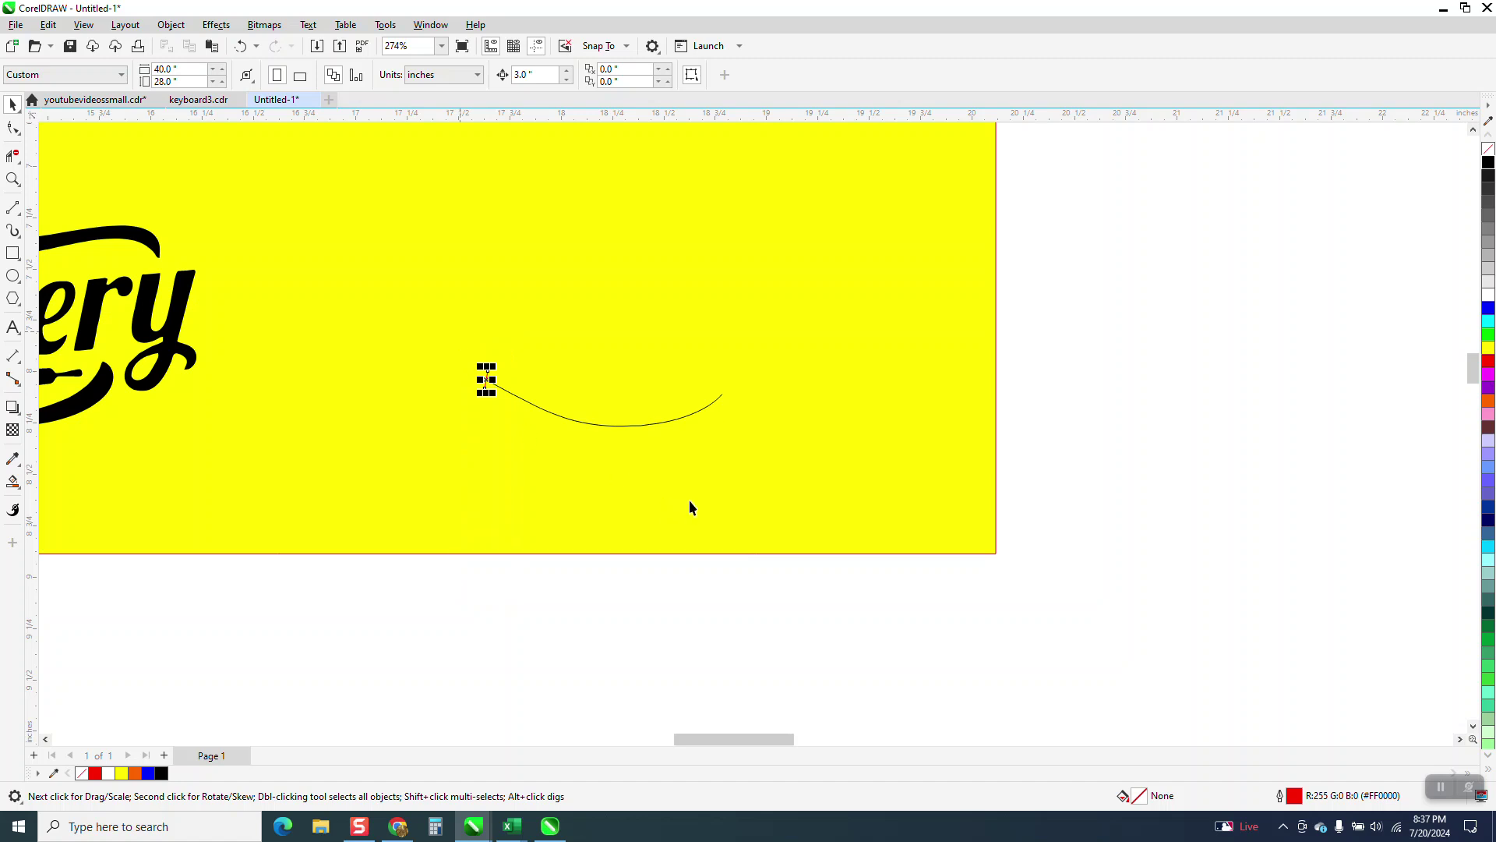
- Delete the leftover tick and shrink the PREMIUM QUALITY text under the curve
key("Delete")
scroll(725, 480, "down", 3)
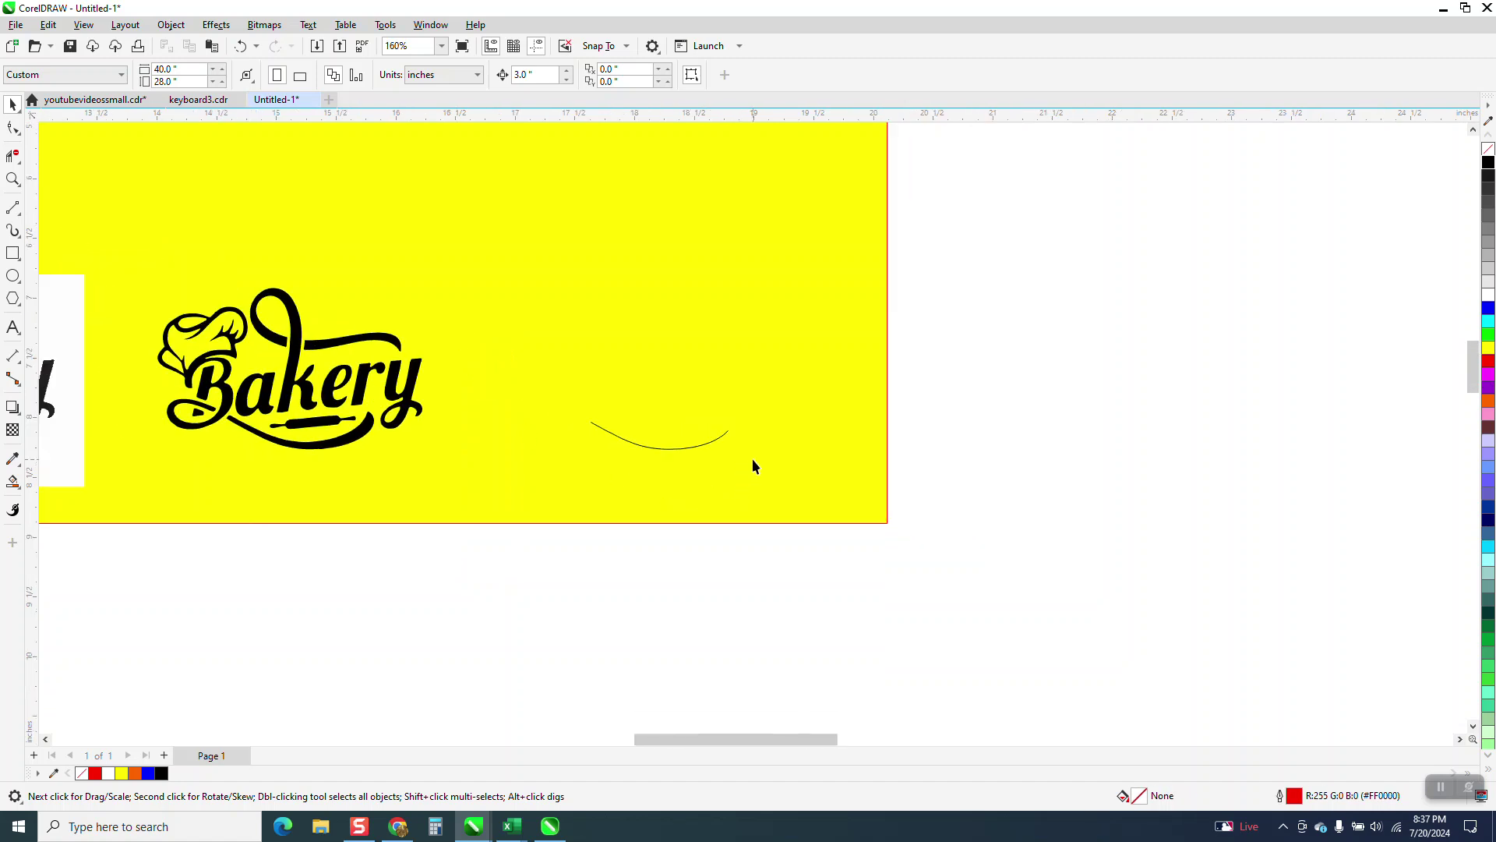
scroll(759, 459, "down", 2)
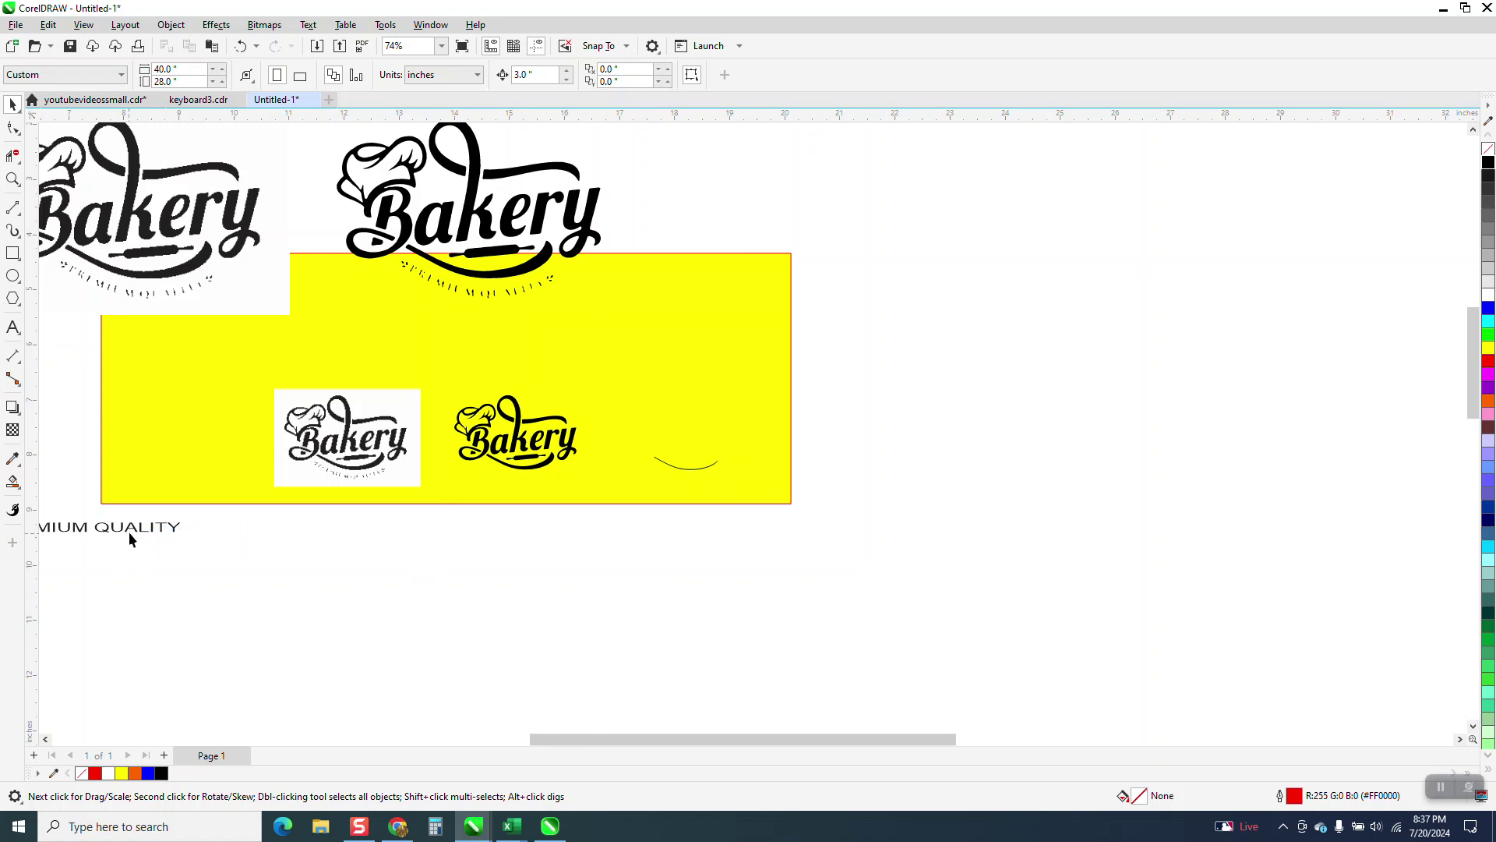
left_click_drag(130, 528, 136, 534)
key("Escape")
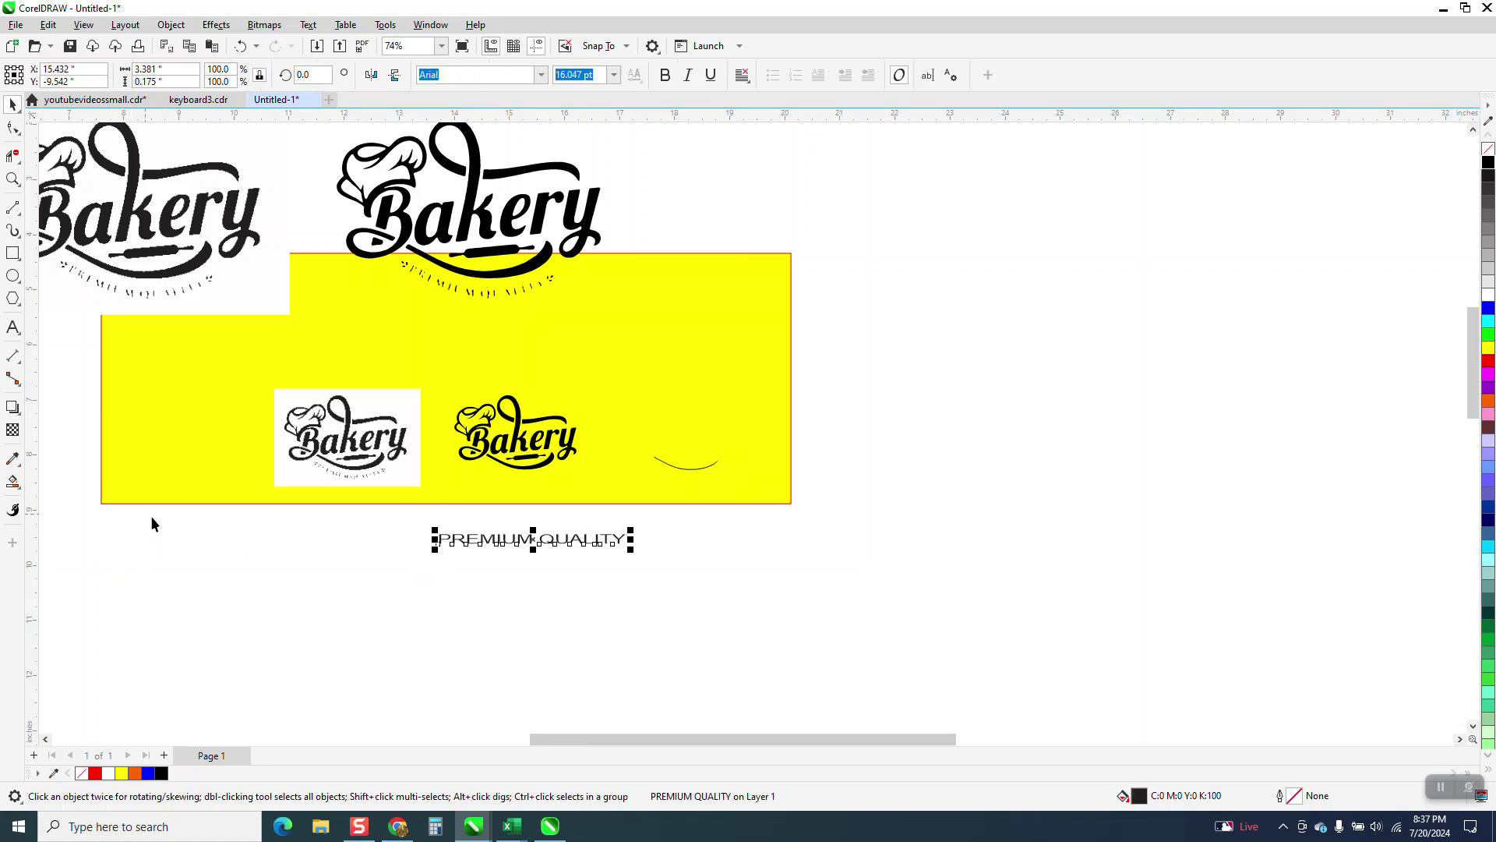
left_click_drag(631, 530, 690, 497)
- Scale PREMIUM QUALITY down to 83.6% and inspect the curve's nodes
left_click(13, 181)
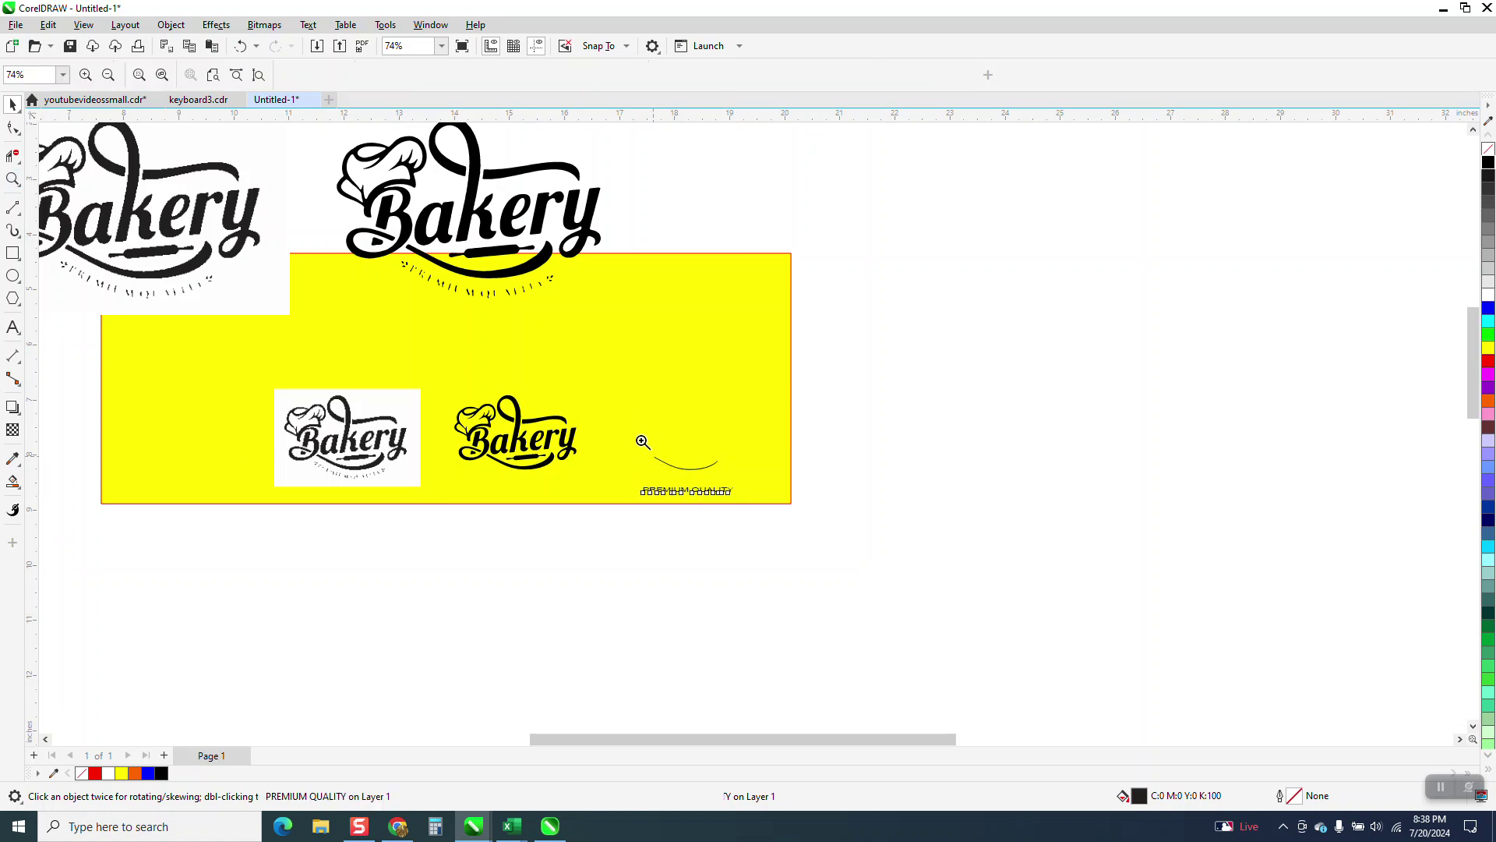
left_click_drag(642, 438, 919, 564)
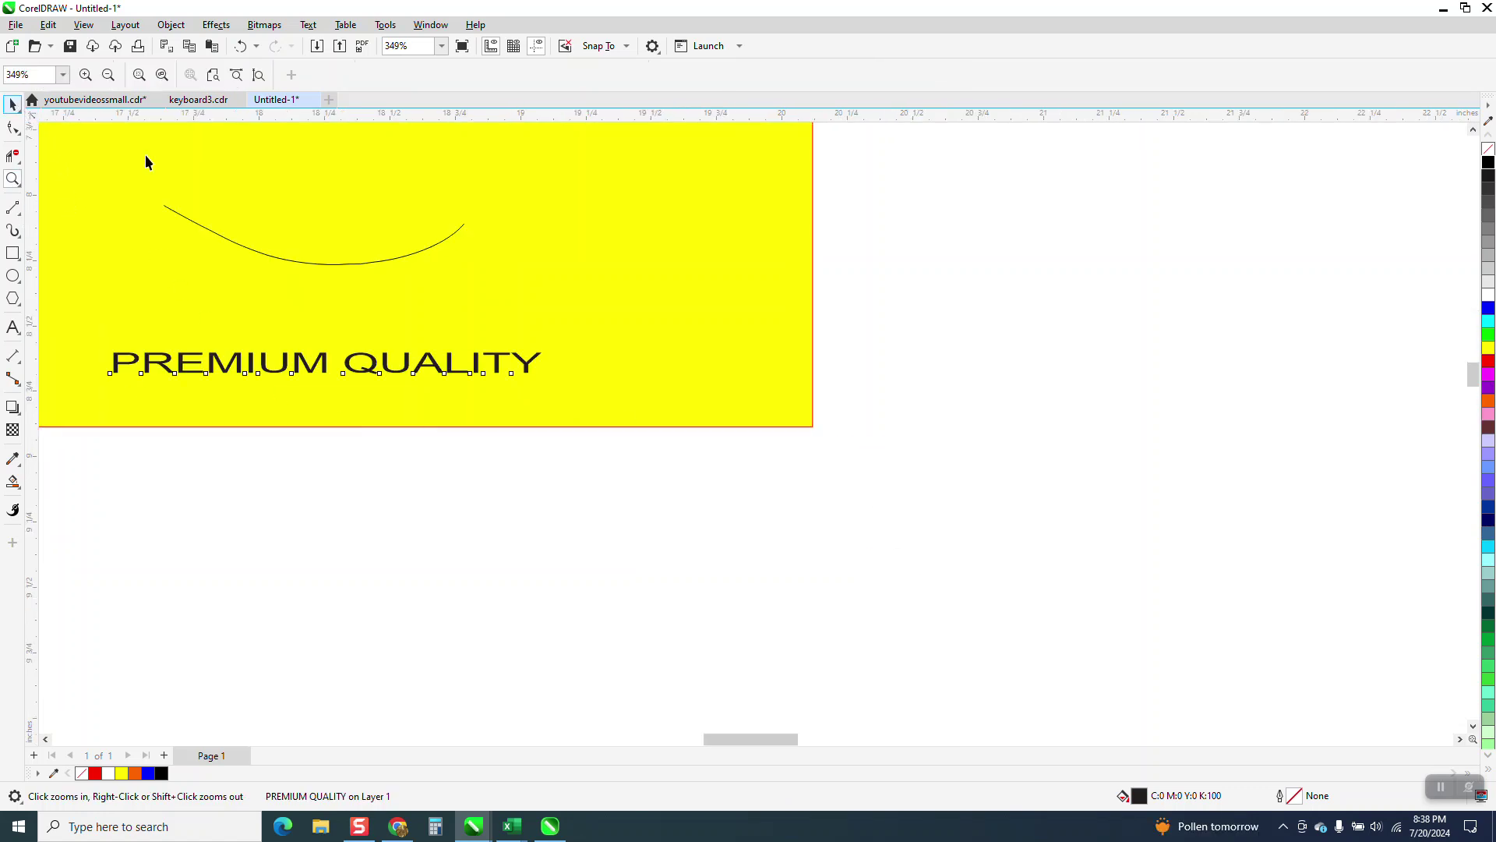
key("space")
left_click_drag(549, 384, 480, 380)
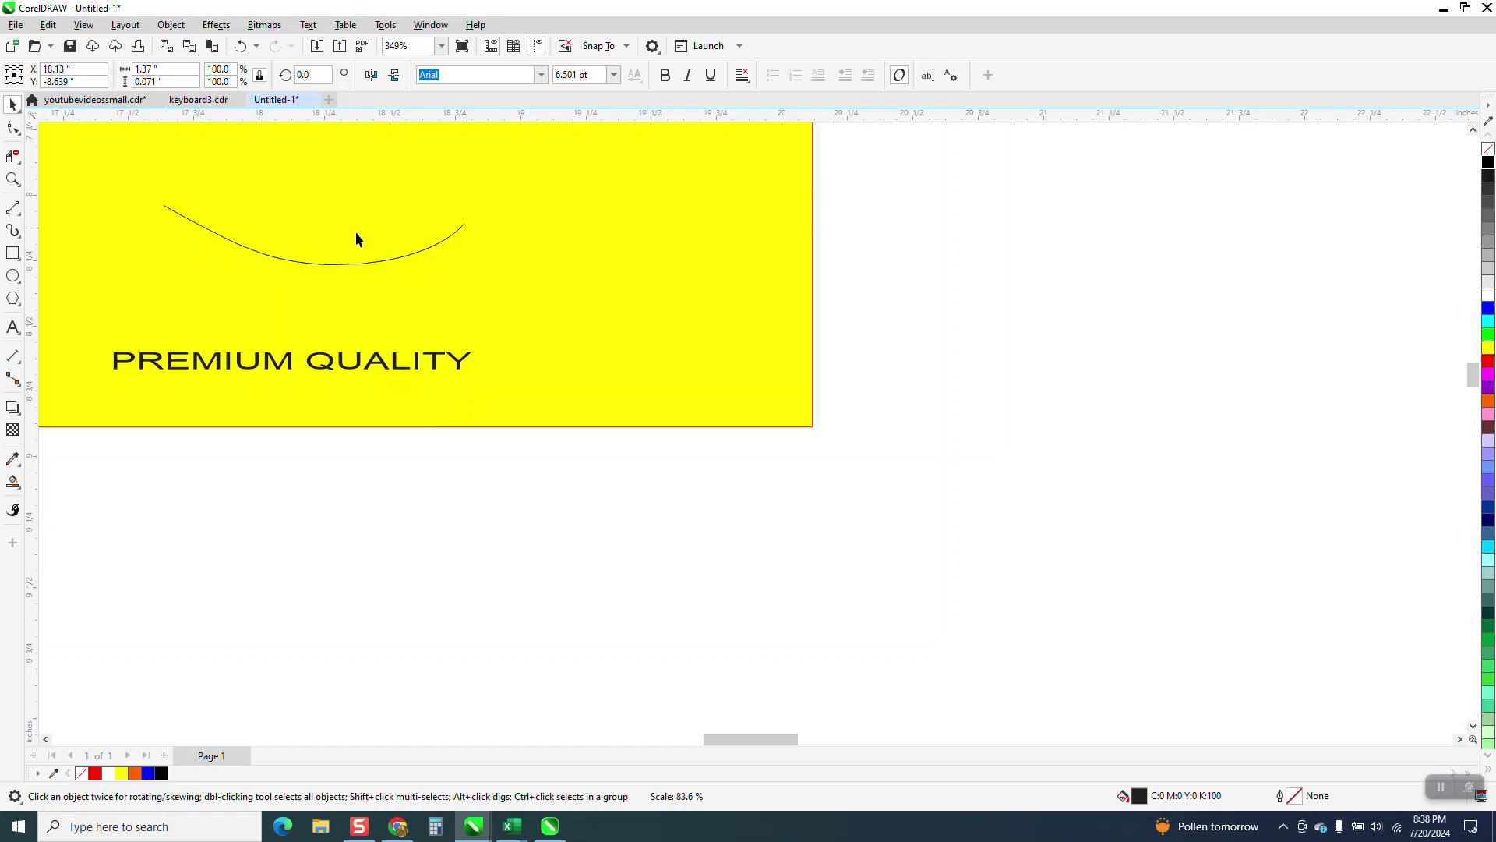
left_click(364, 262)
left_click(13, 130)
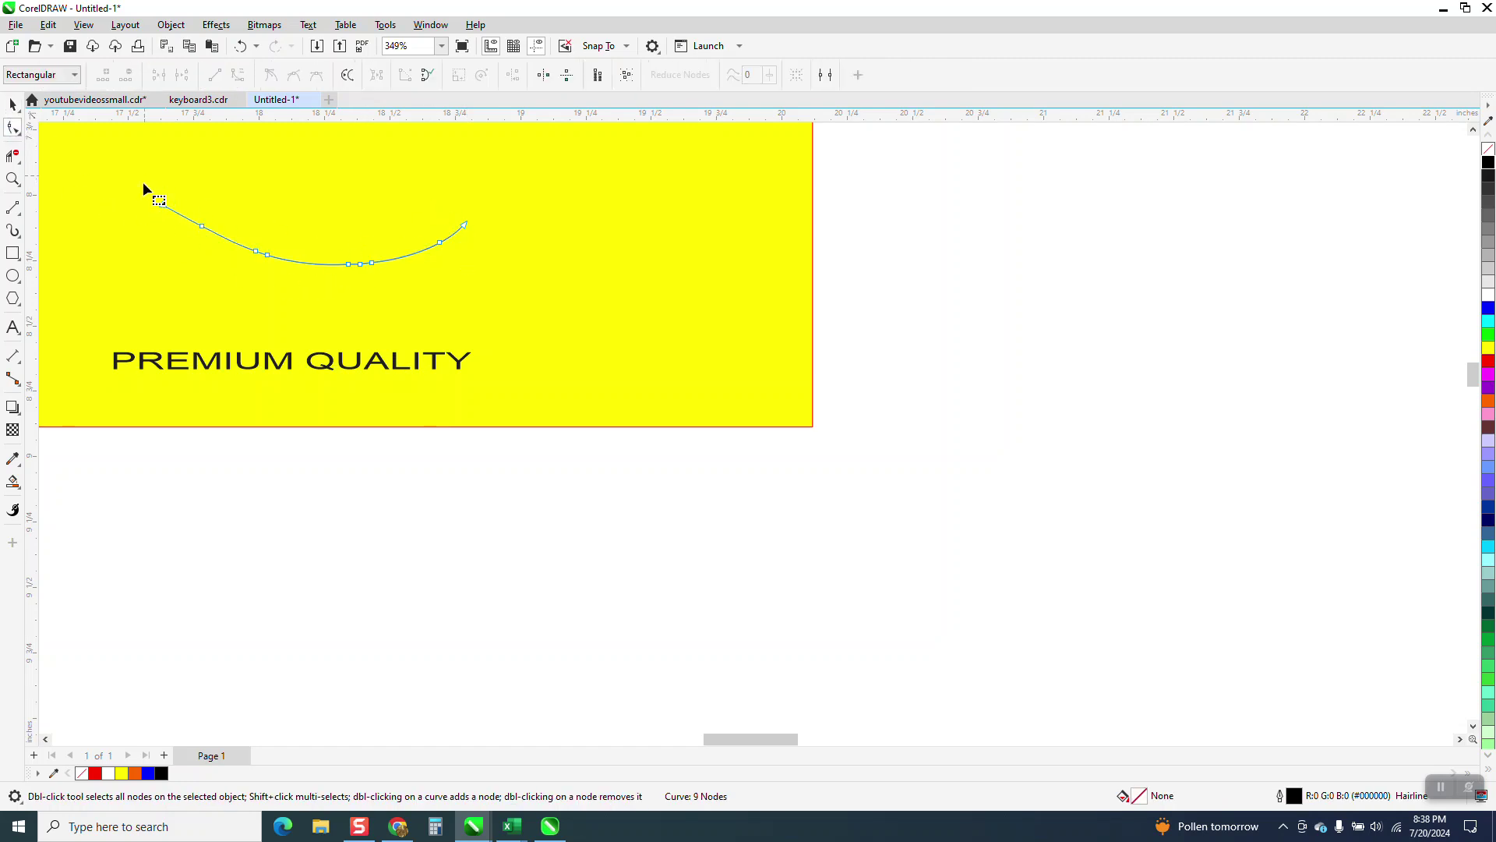
left_click(12, 105)
- Trial-fit PREMIUM QUALITY to the curve, undo, and move the text below the curve
left_click(385, 369)
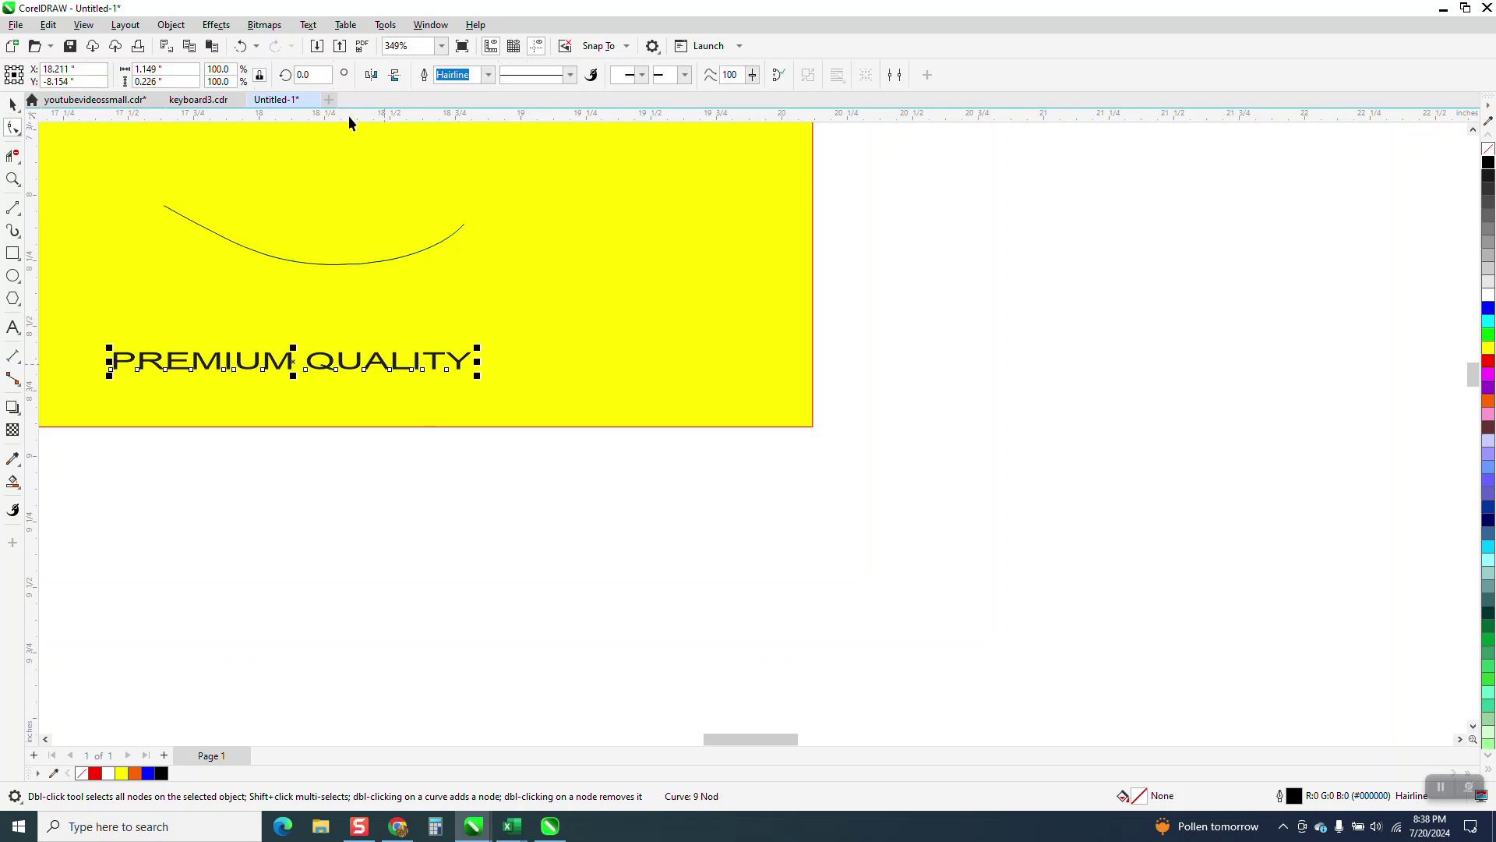
key("space")
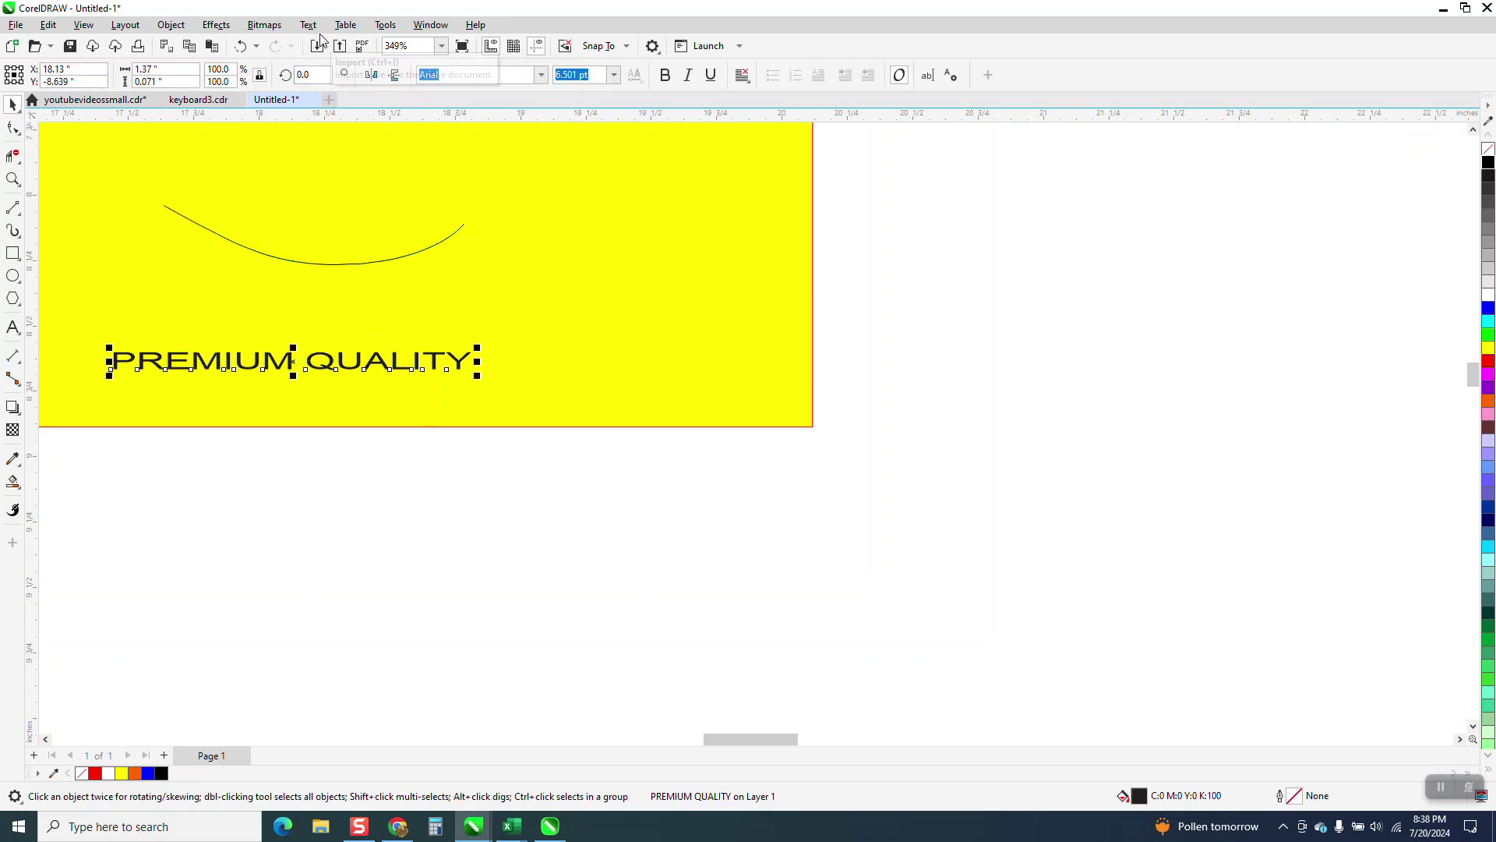
left_click(312, 27)
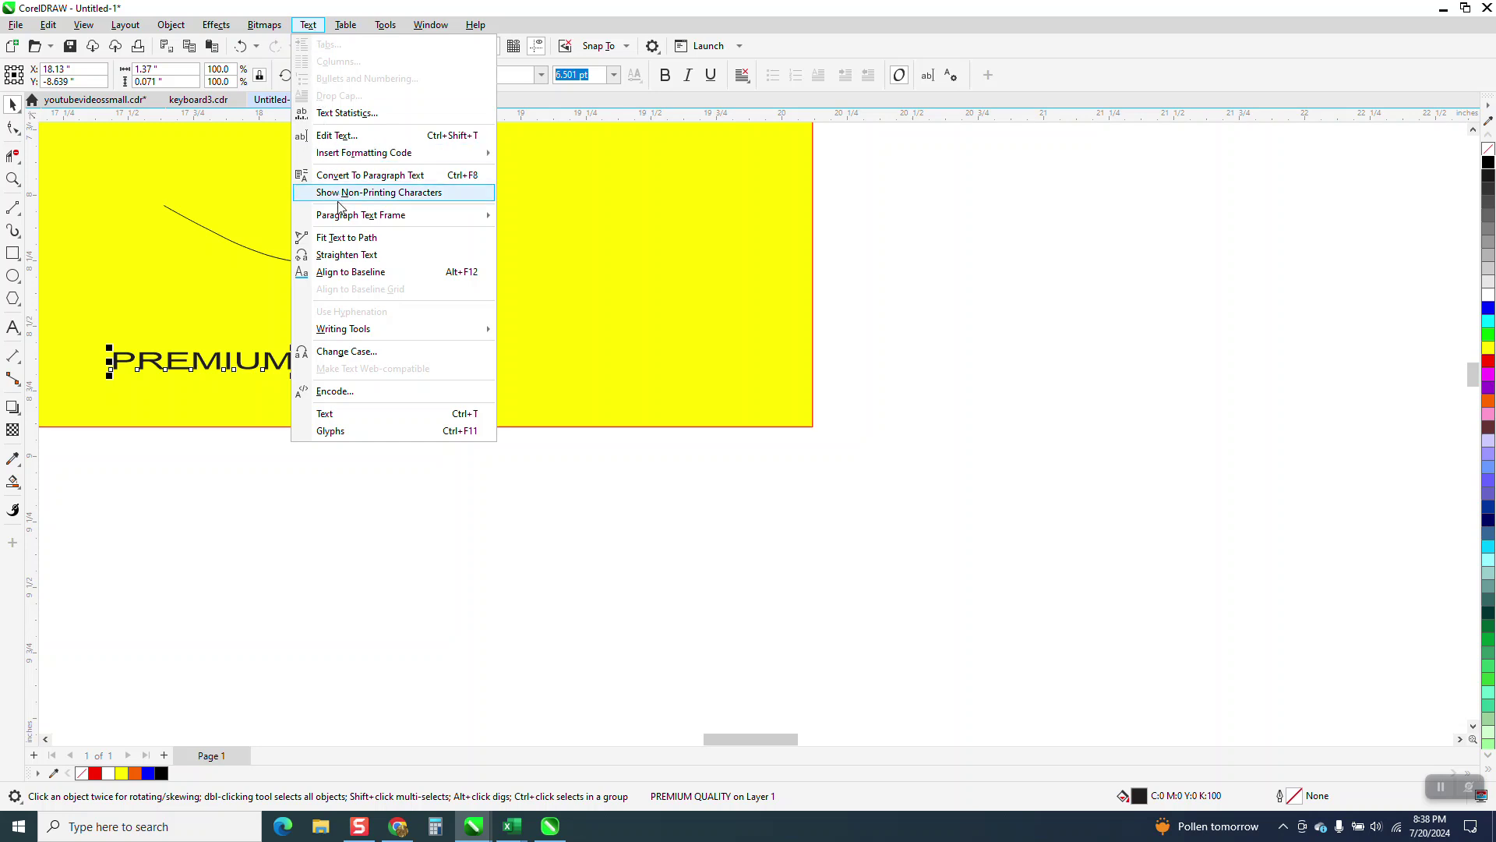
left_click(349, 244)
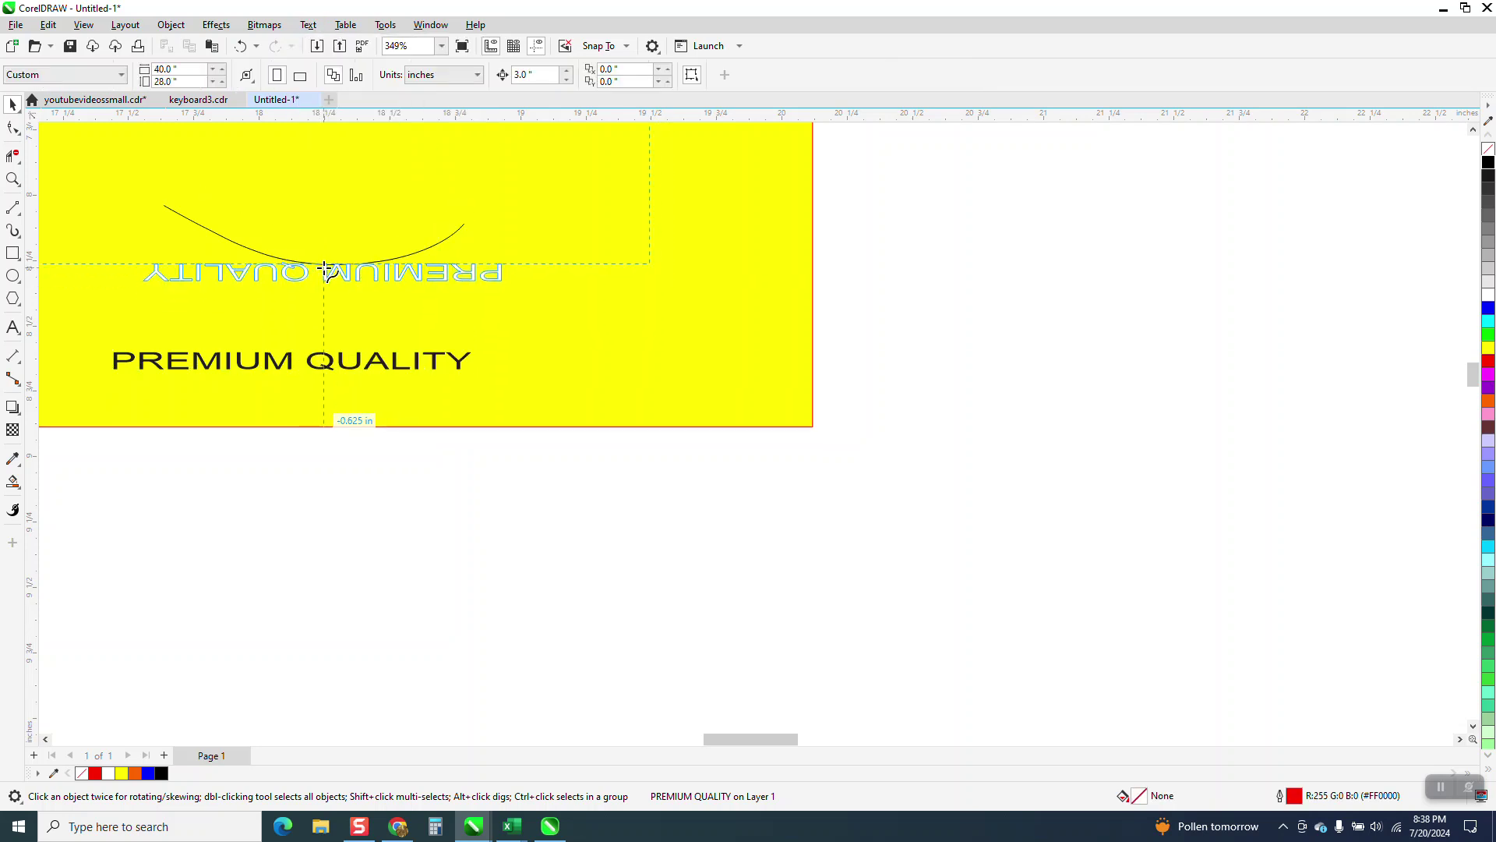
left_click(325, 272)
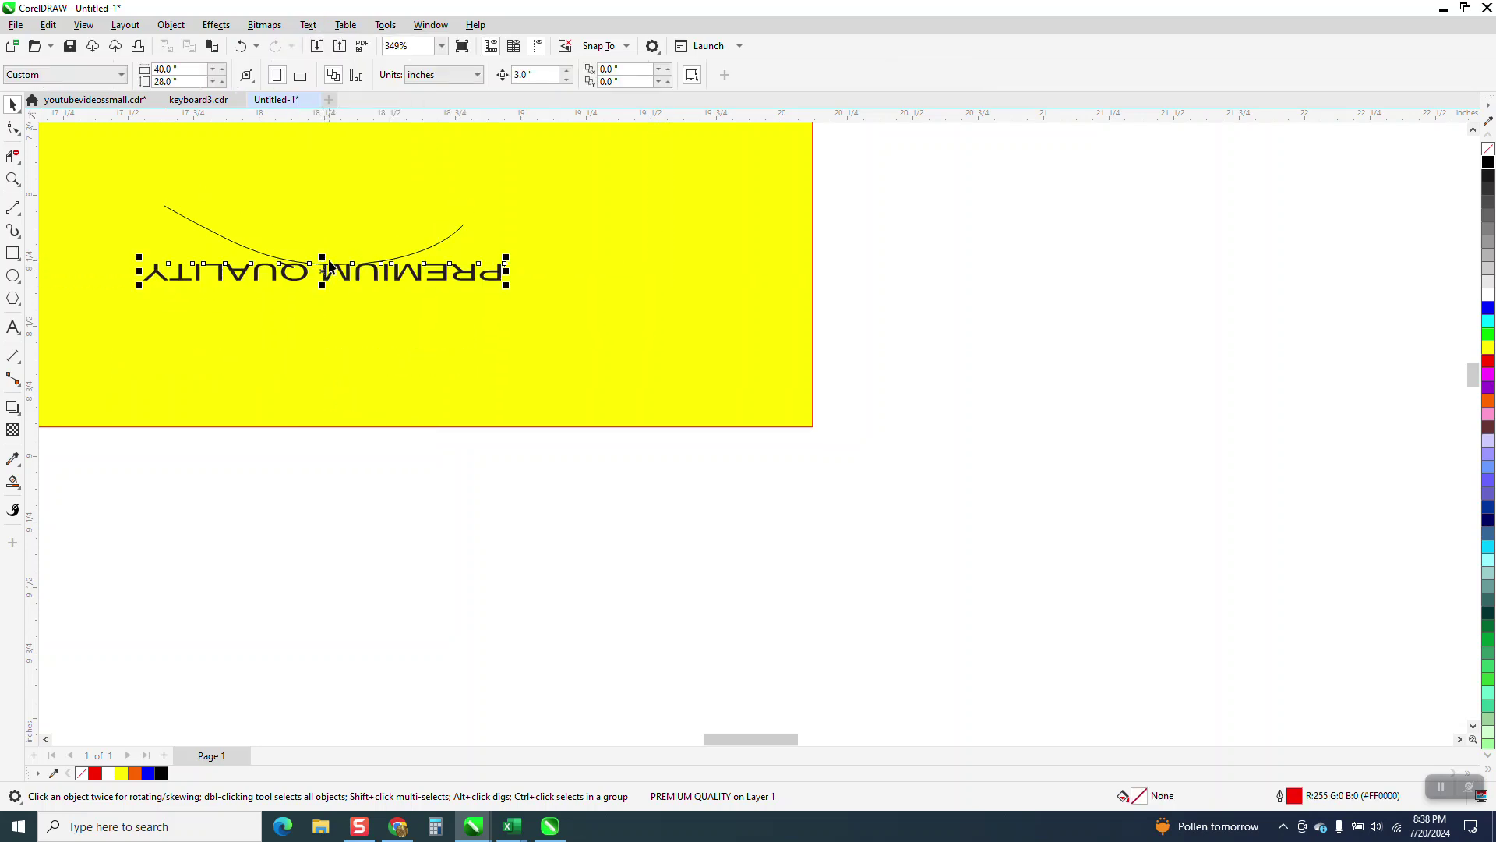
left_click(239, 48)
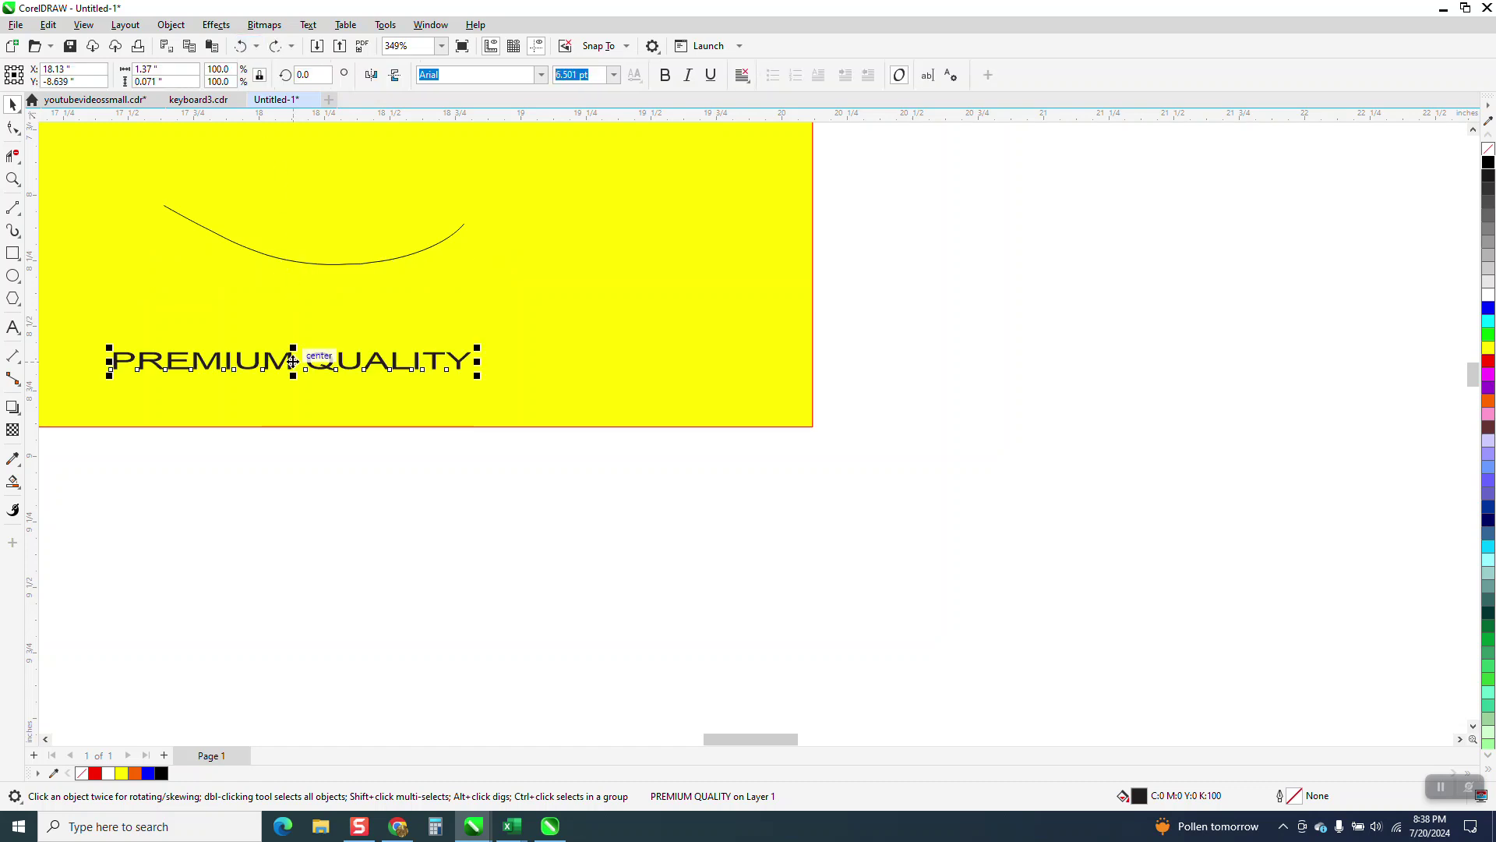
key("ctrl+z")
left_click_drag(339, 204, 343, 323)
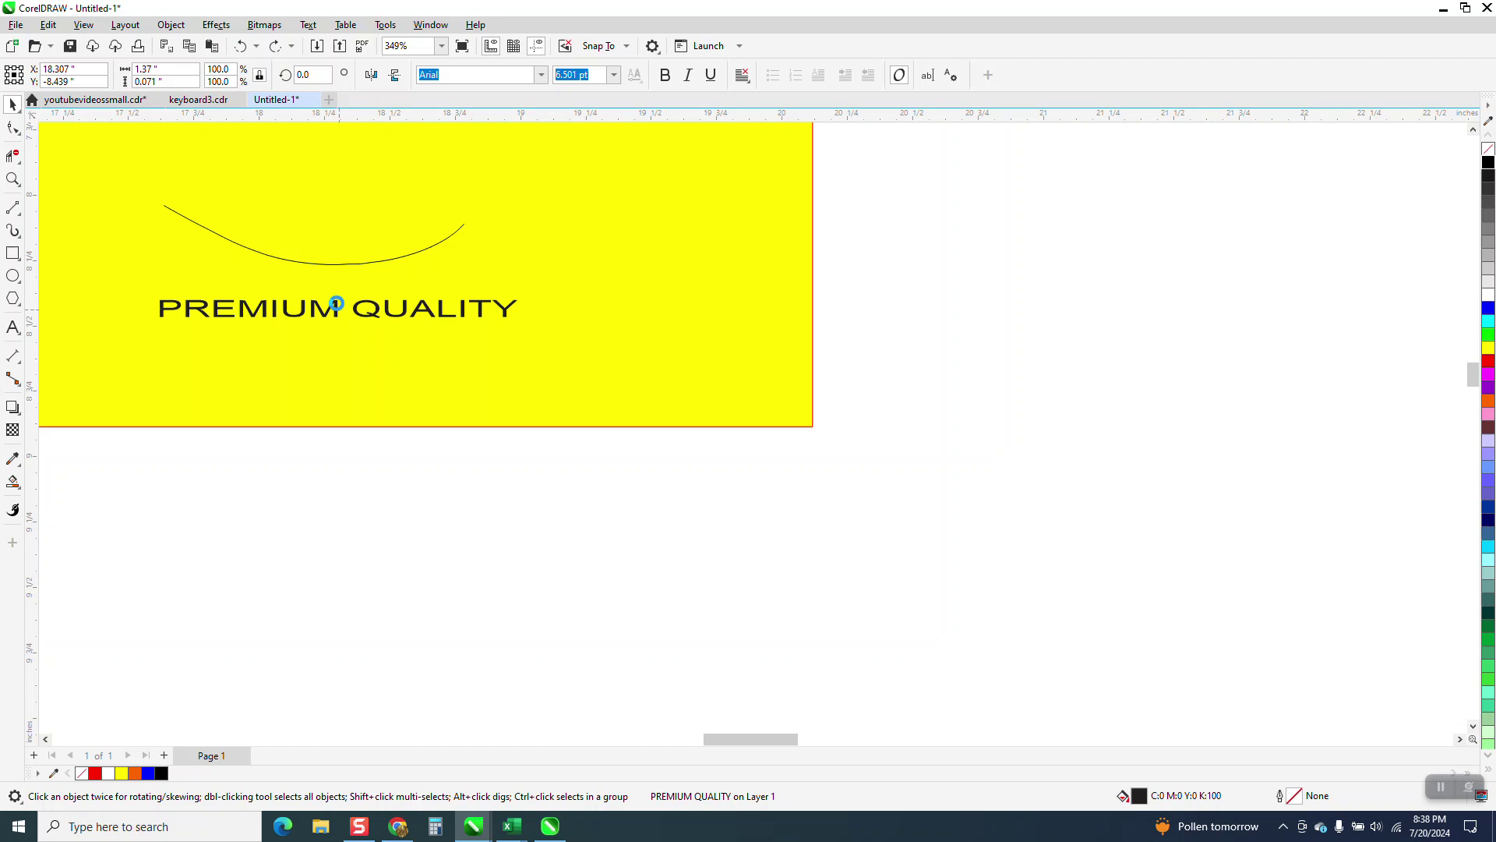
- Fit the text to the curve once more, then undo it again
left_click(308, 26)
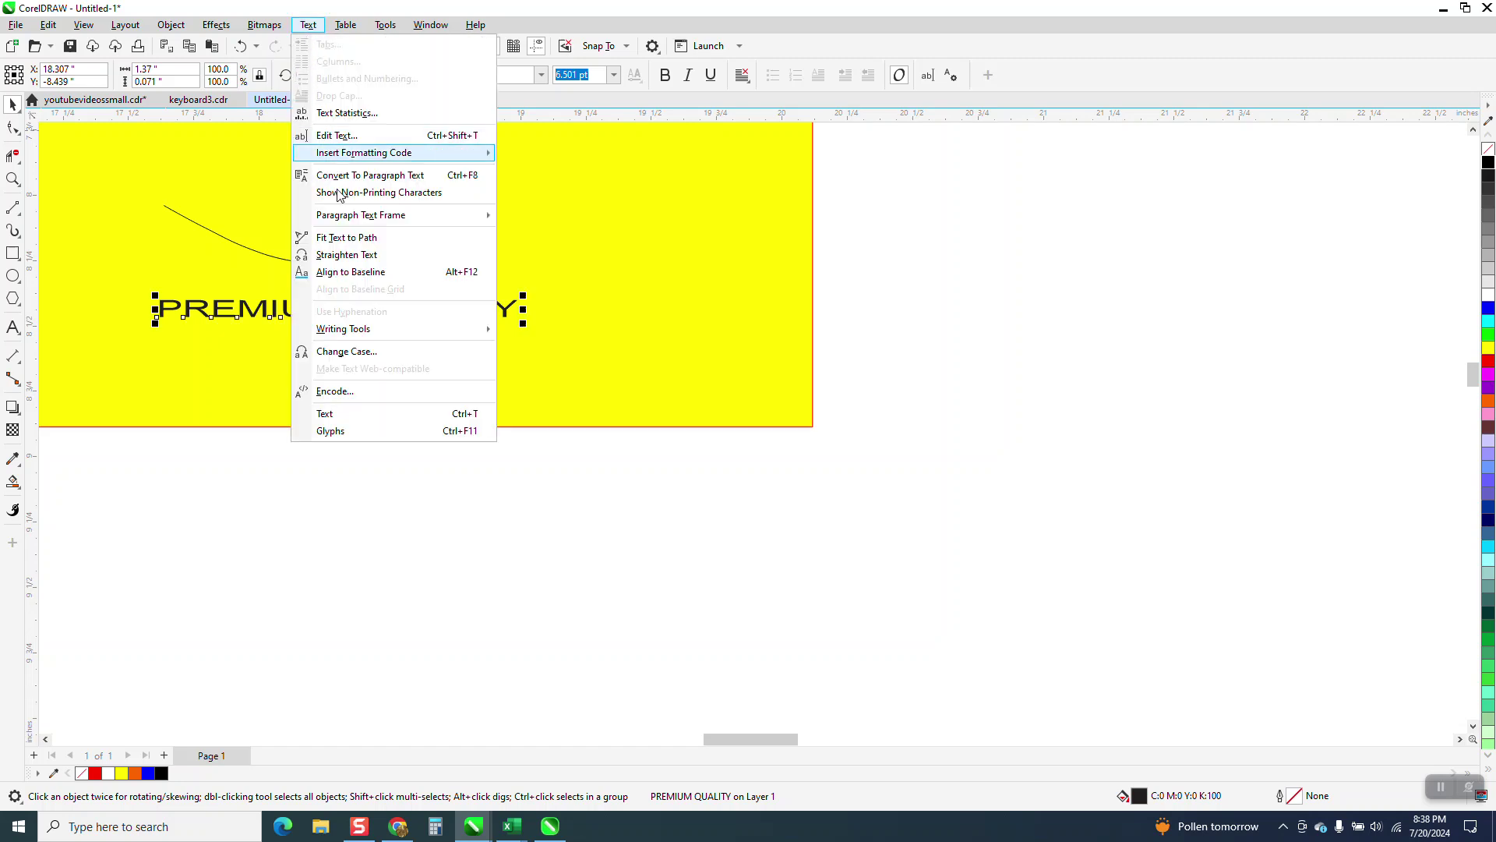
left_click(345, 239)
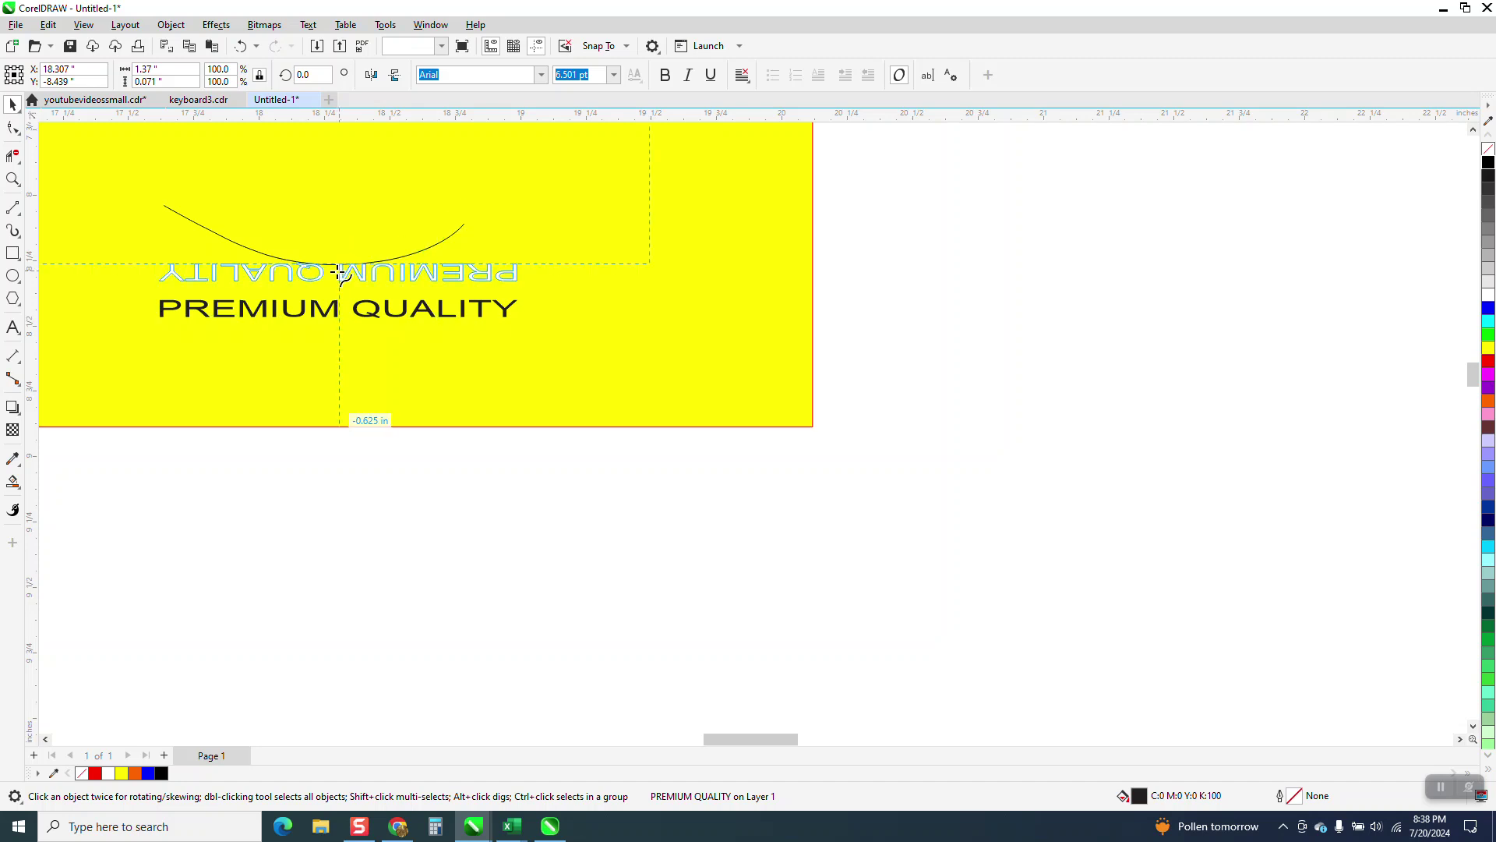
left_click(187, 219)
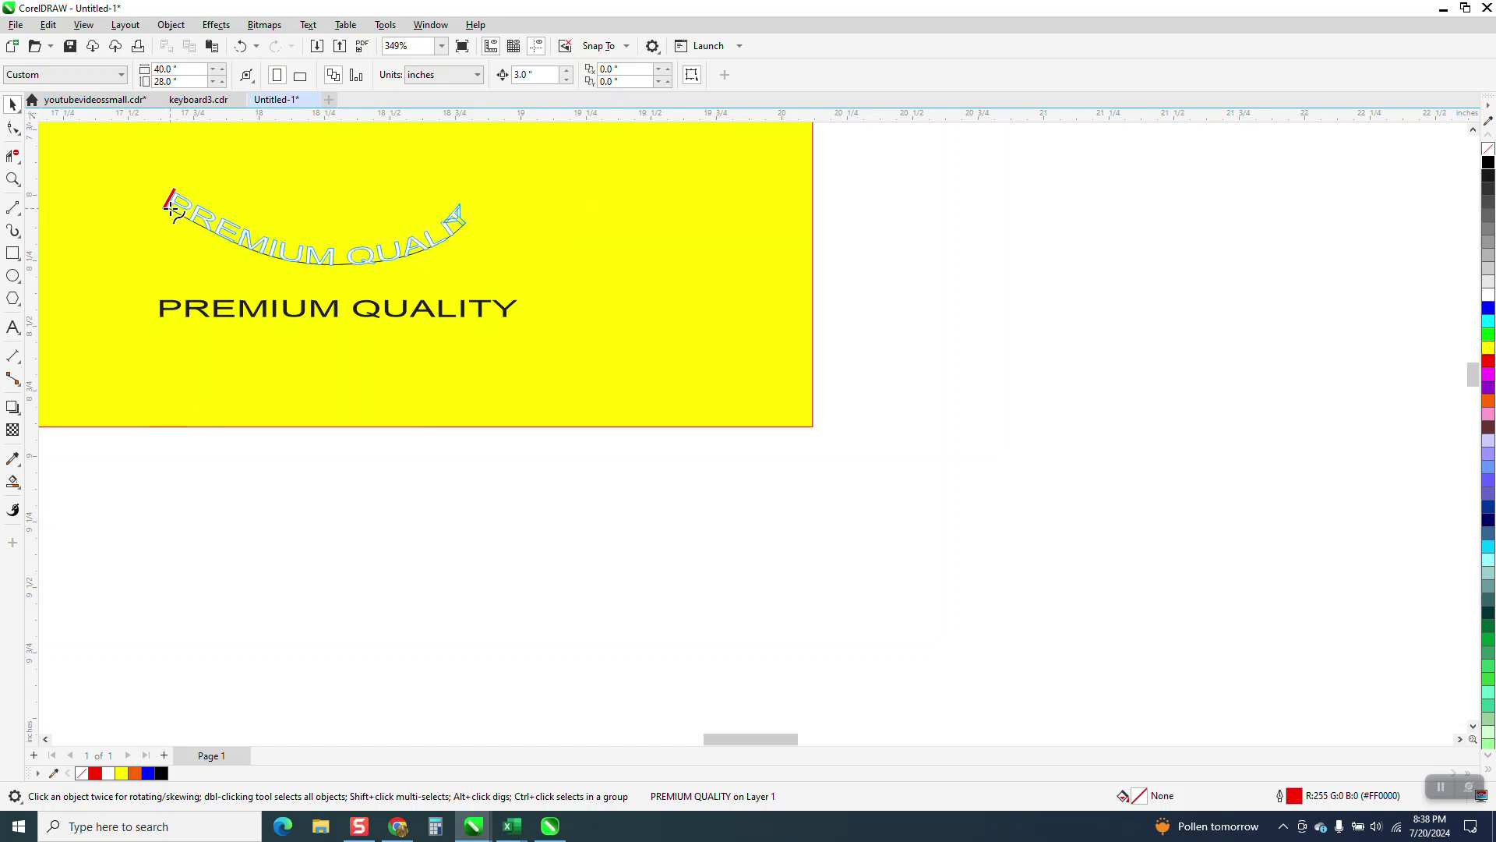
left_click(212, 223)
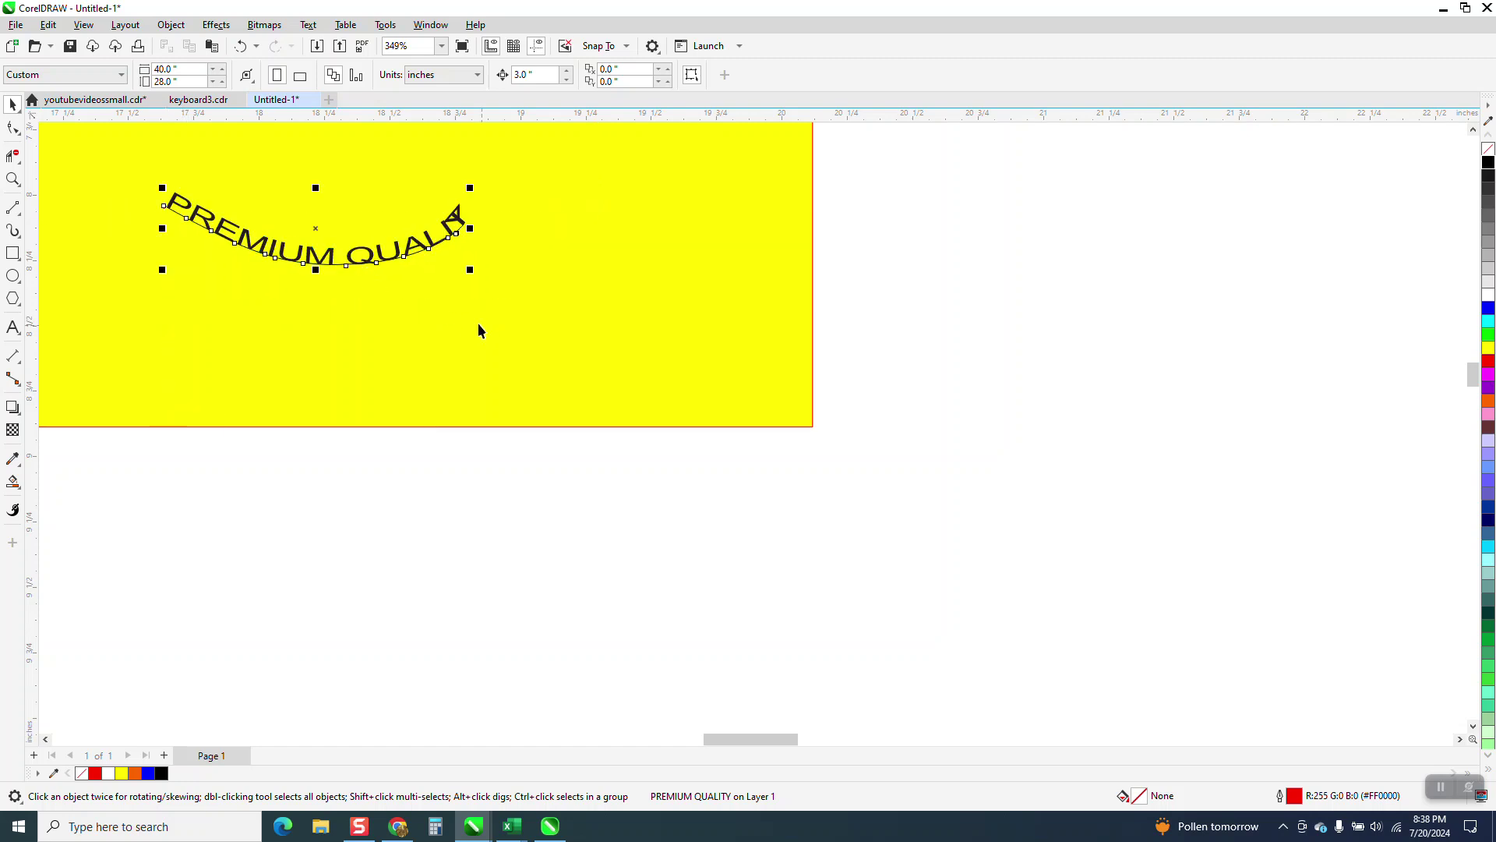
left_click(240, 50)
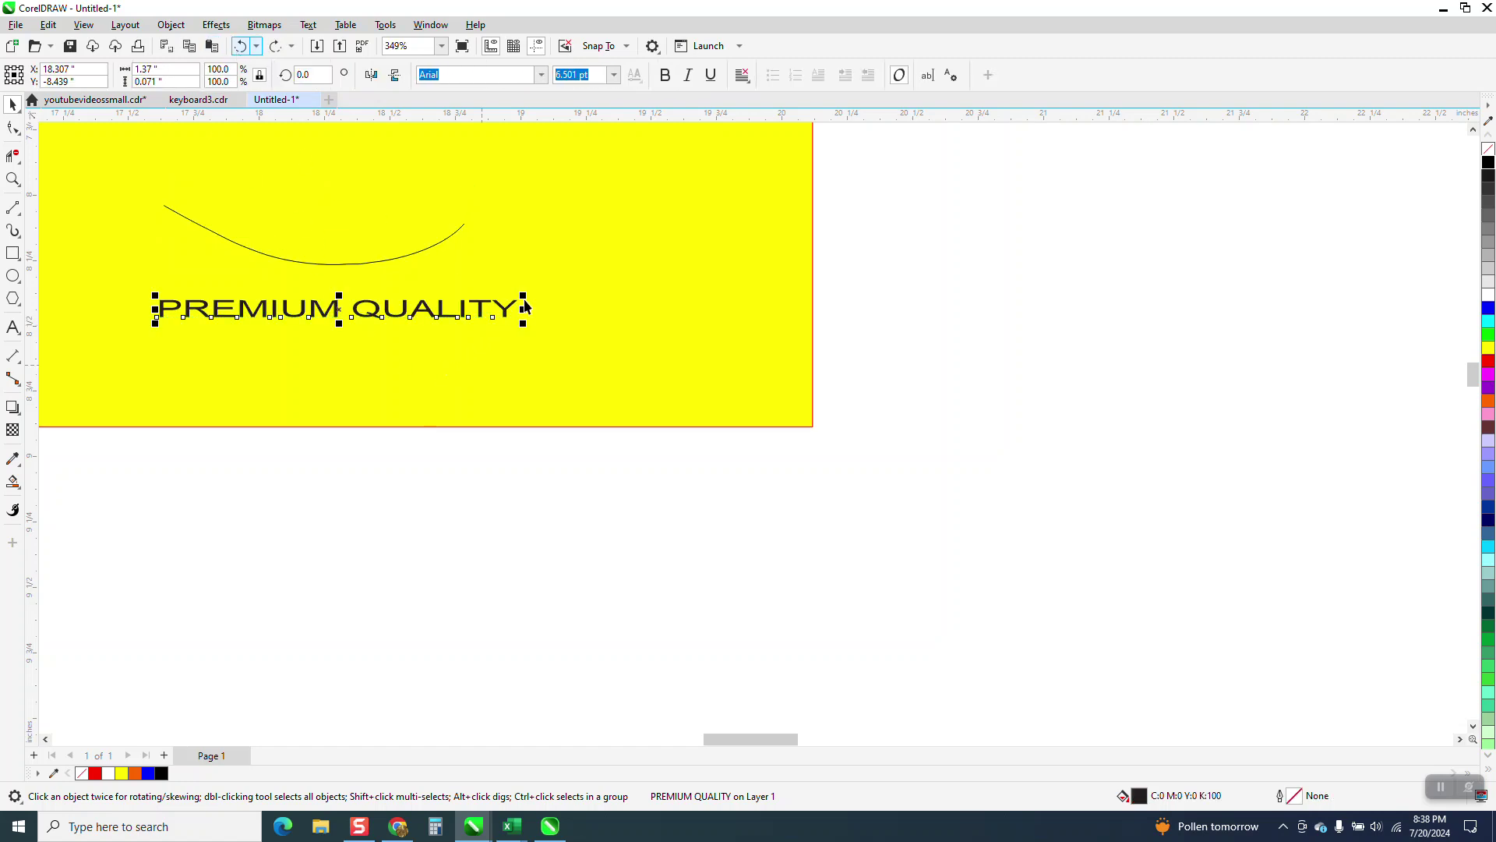
- Shrink PREMIUM QUALITY to about two thirds and fit it along the curve
left_click_drag(523, 296, 538, 301)
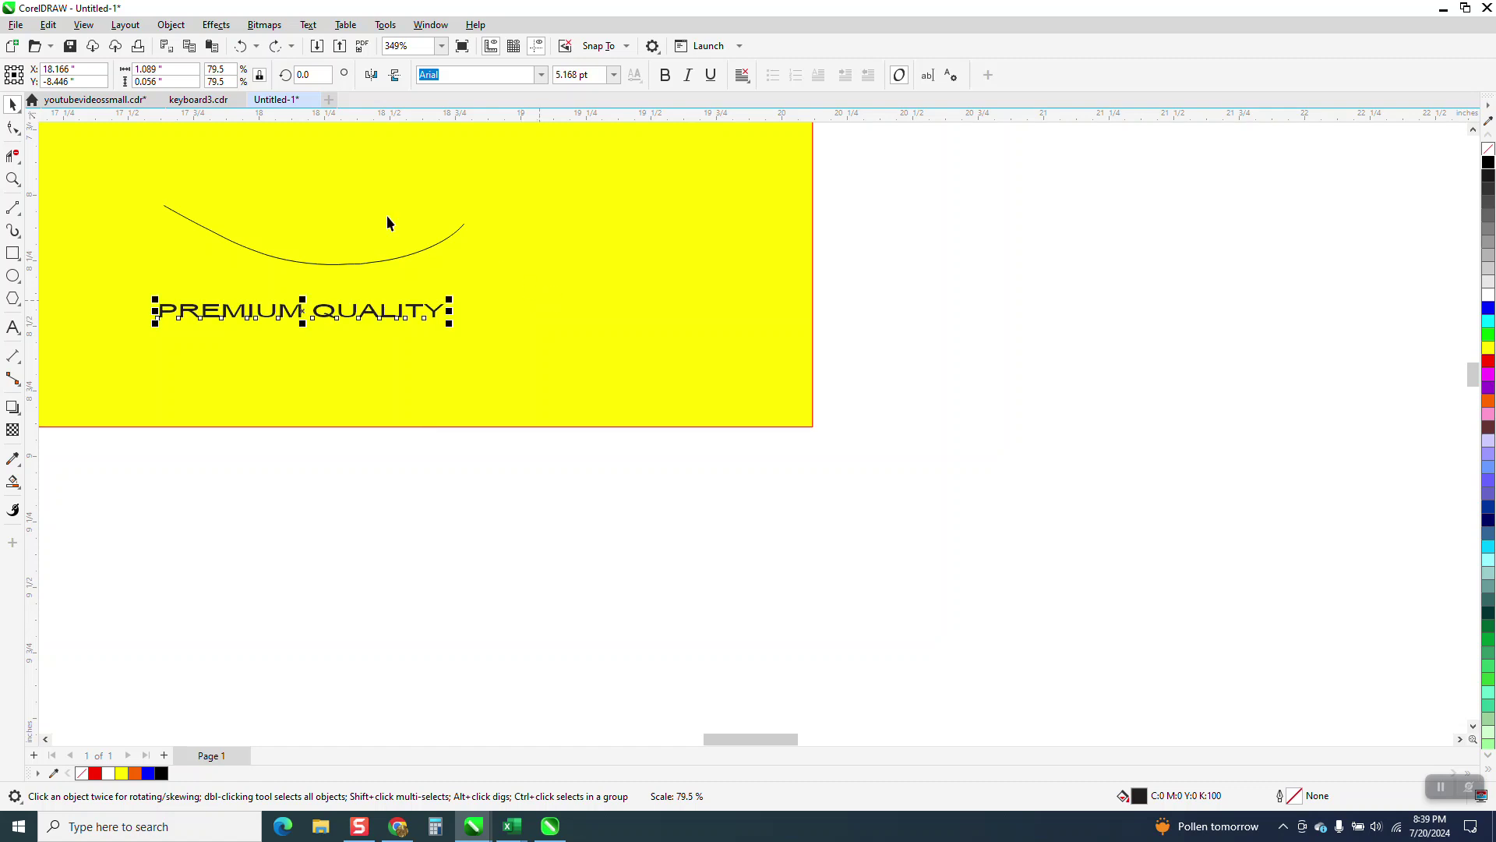
left_click(308, 24)
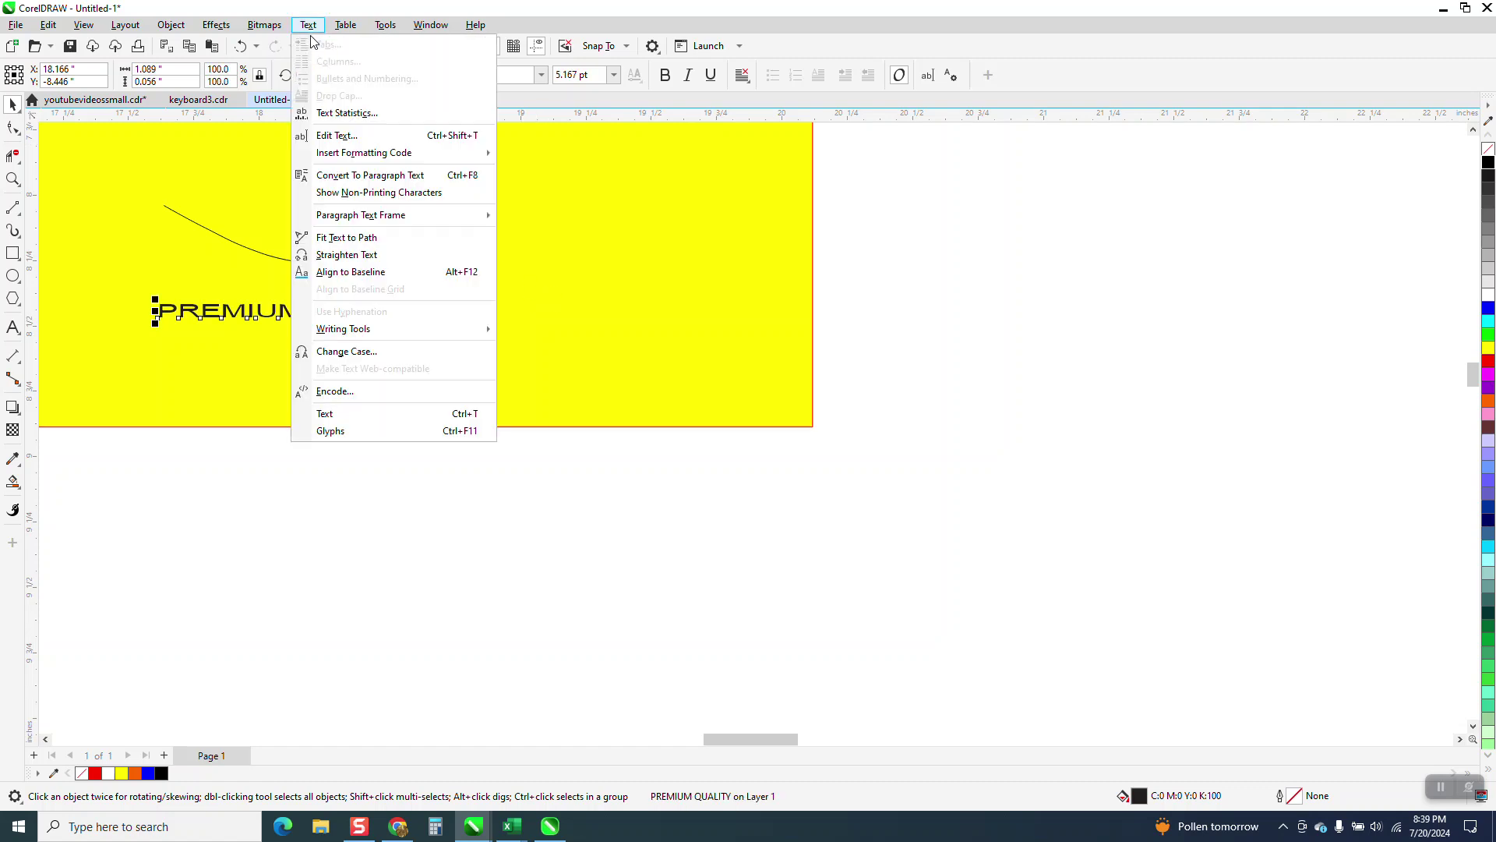
left_click(345, 238)
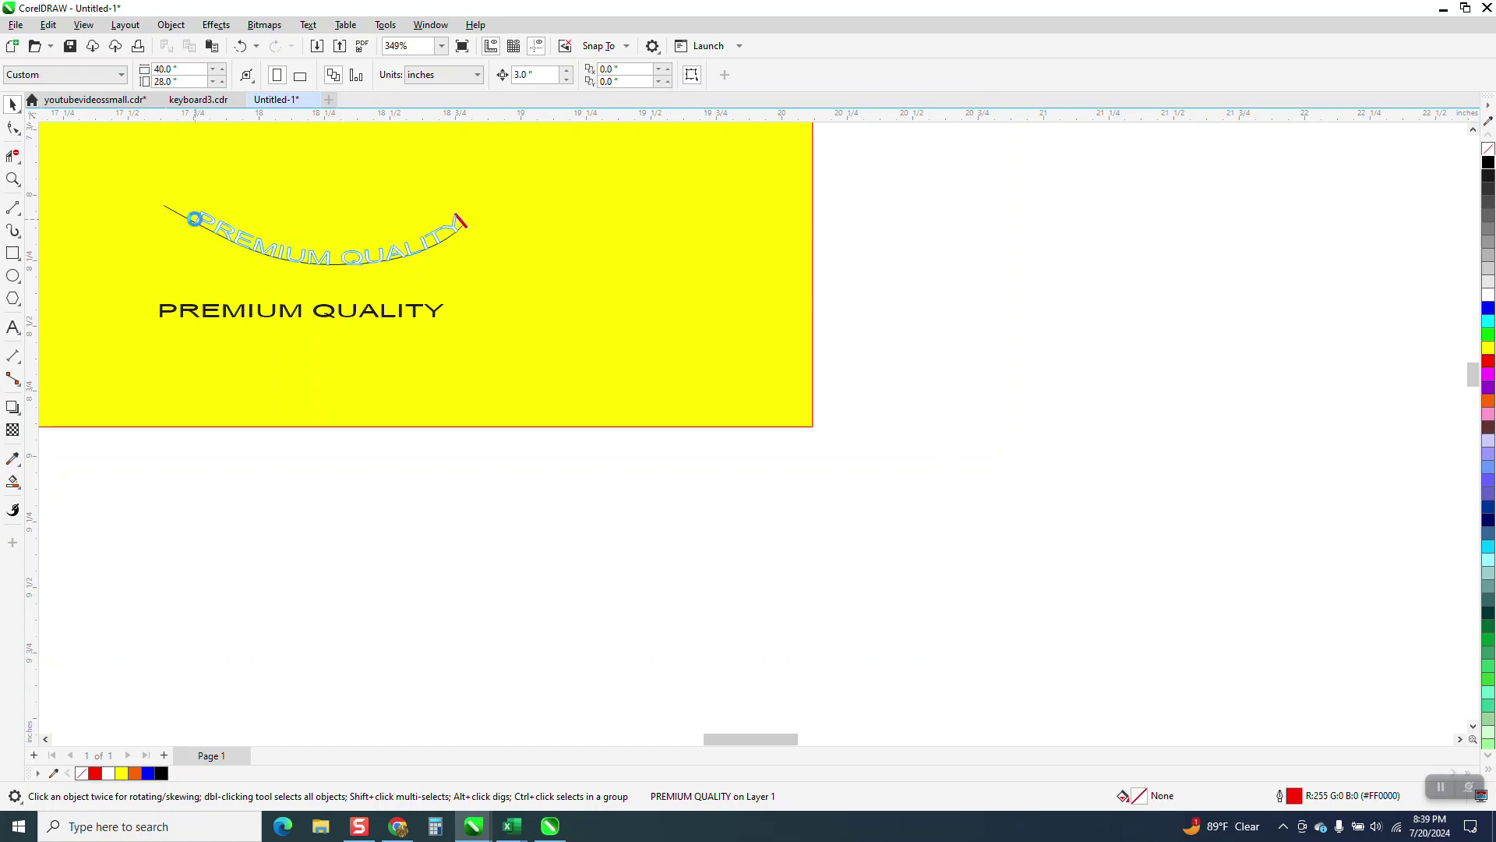
left_click(194, 219)
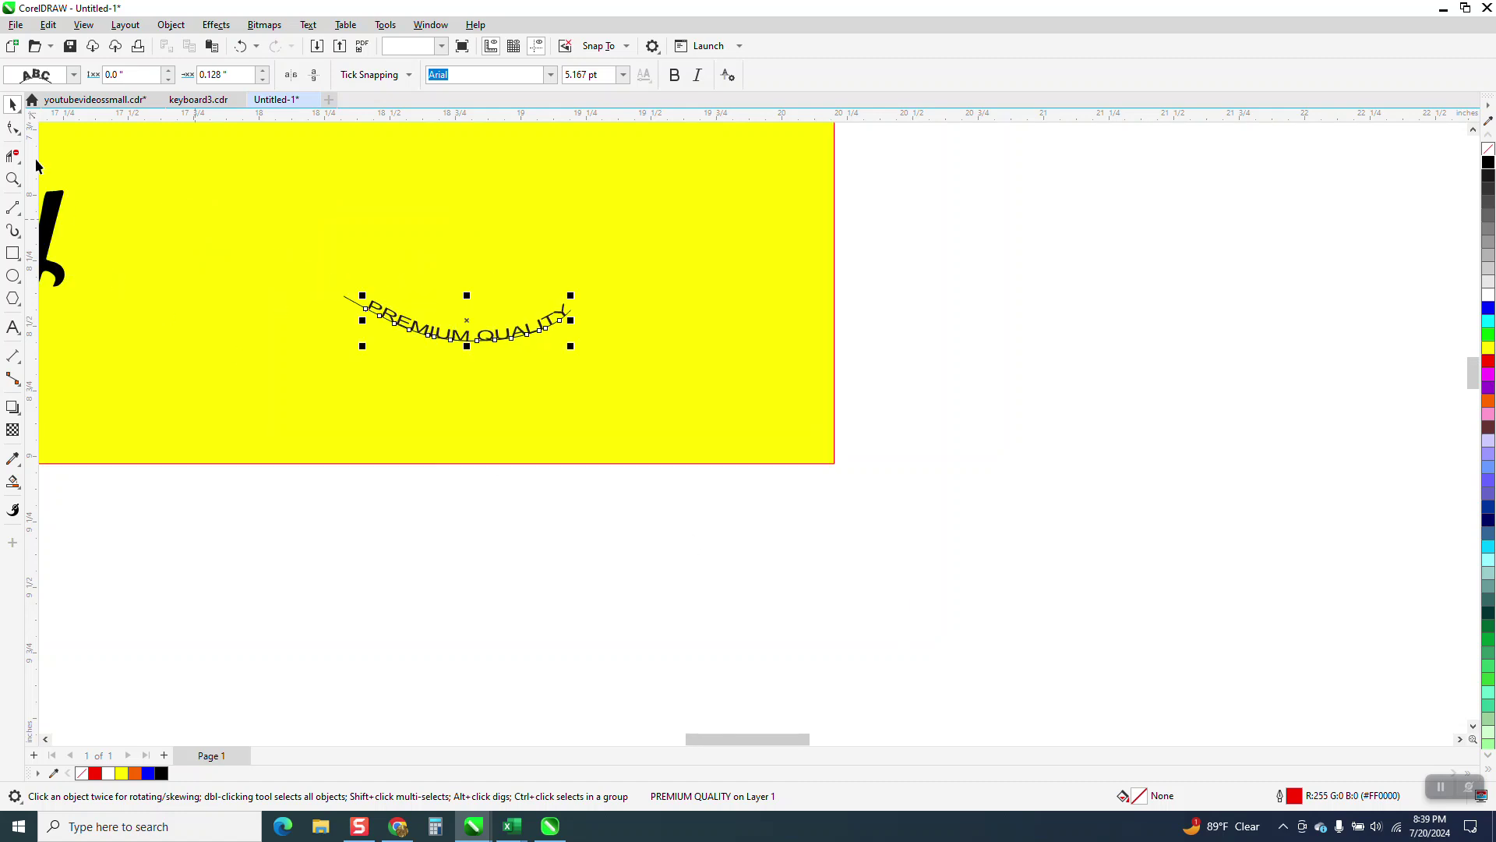
- Position the curved text under the Bakery logo and nudge it downward
scroll(998, 499, "down", 1)
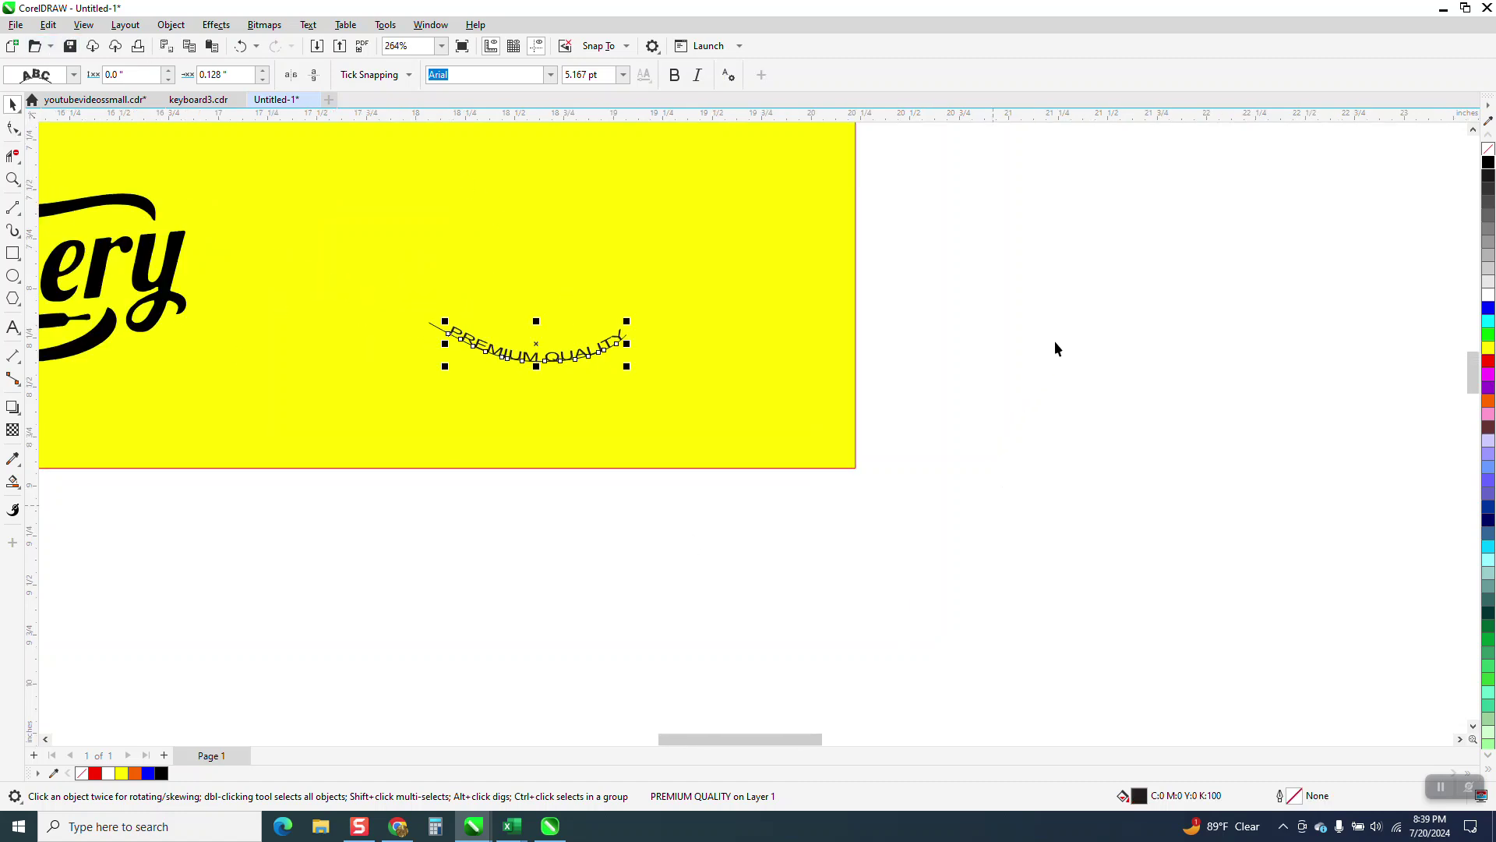
scroll(1052, 353, "down", 1)
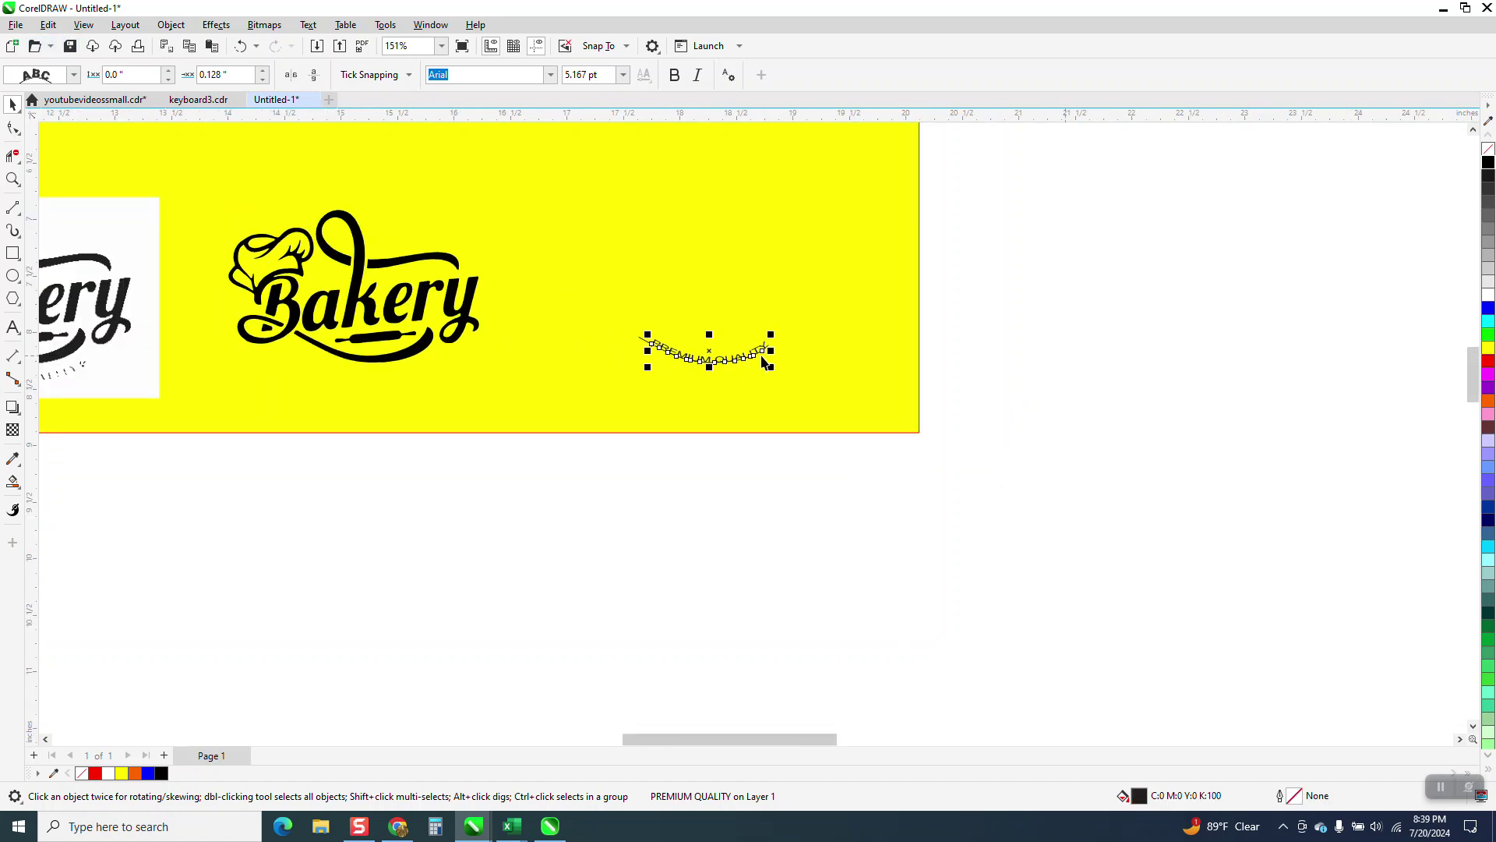
left_click_drag(966, 273, 559, 448)
key("ctrl+z")
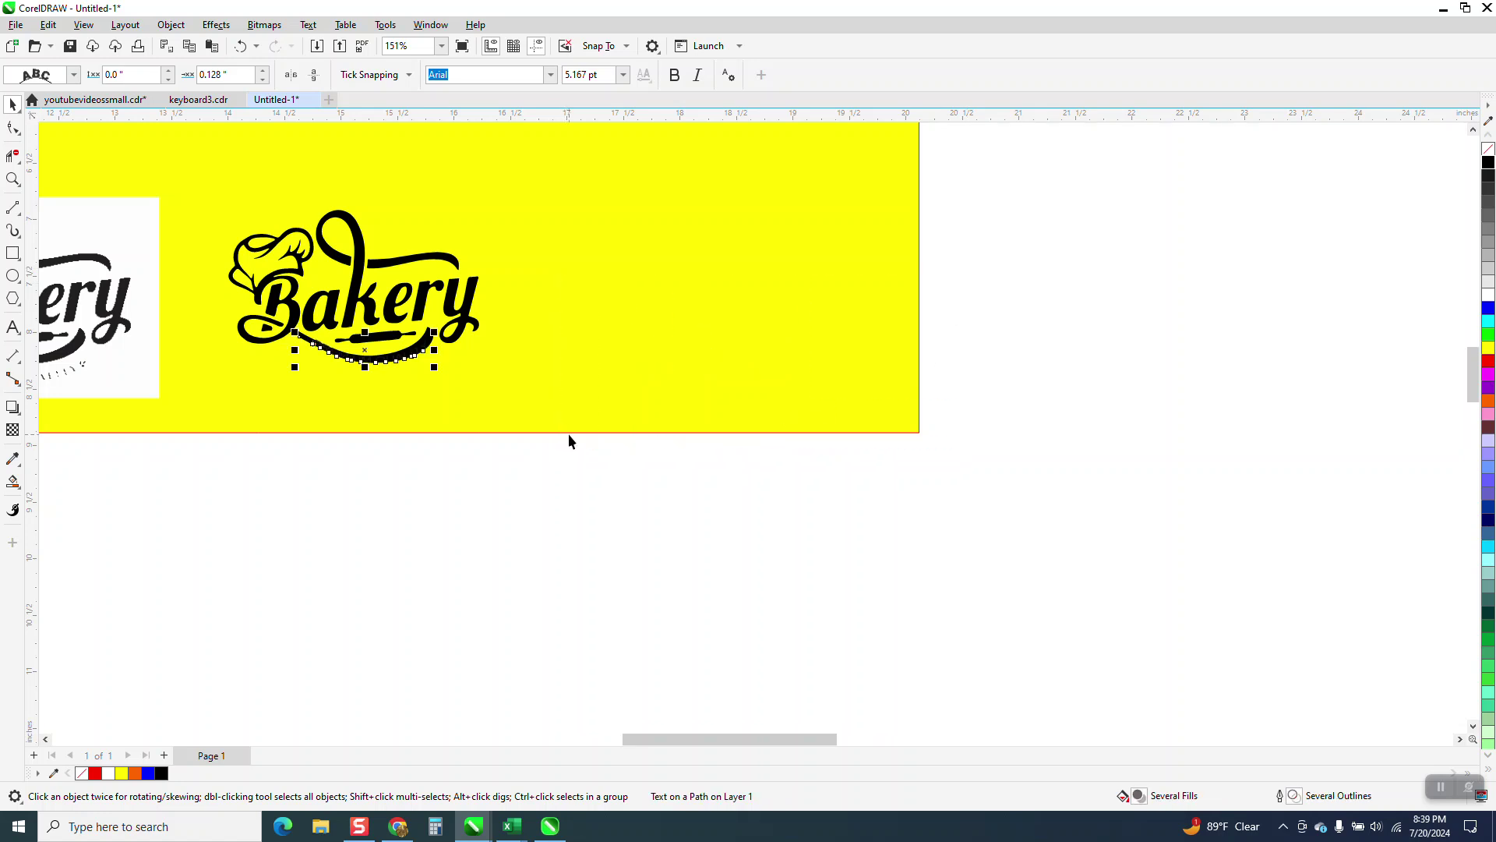
left_click(995, 337)
key("BackSpace")
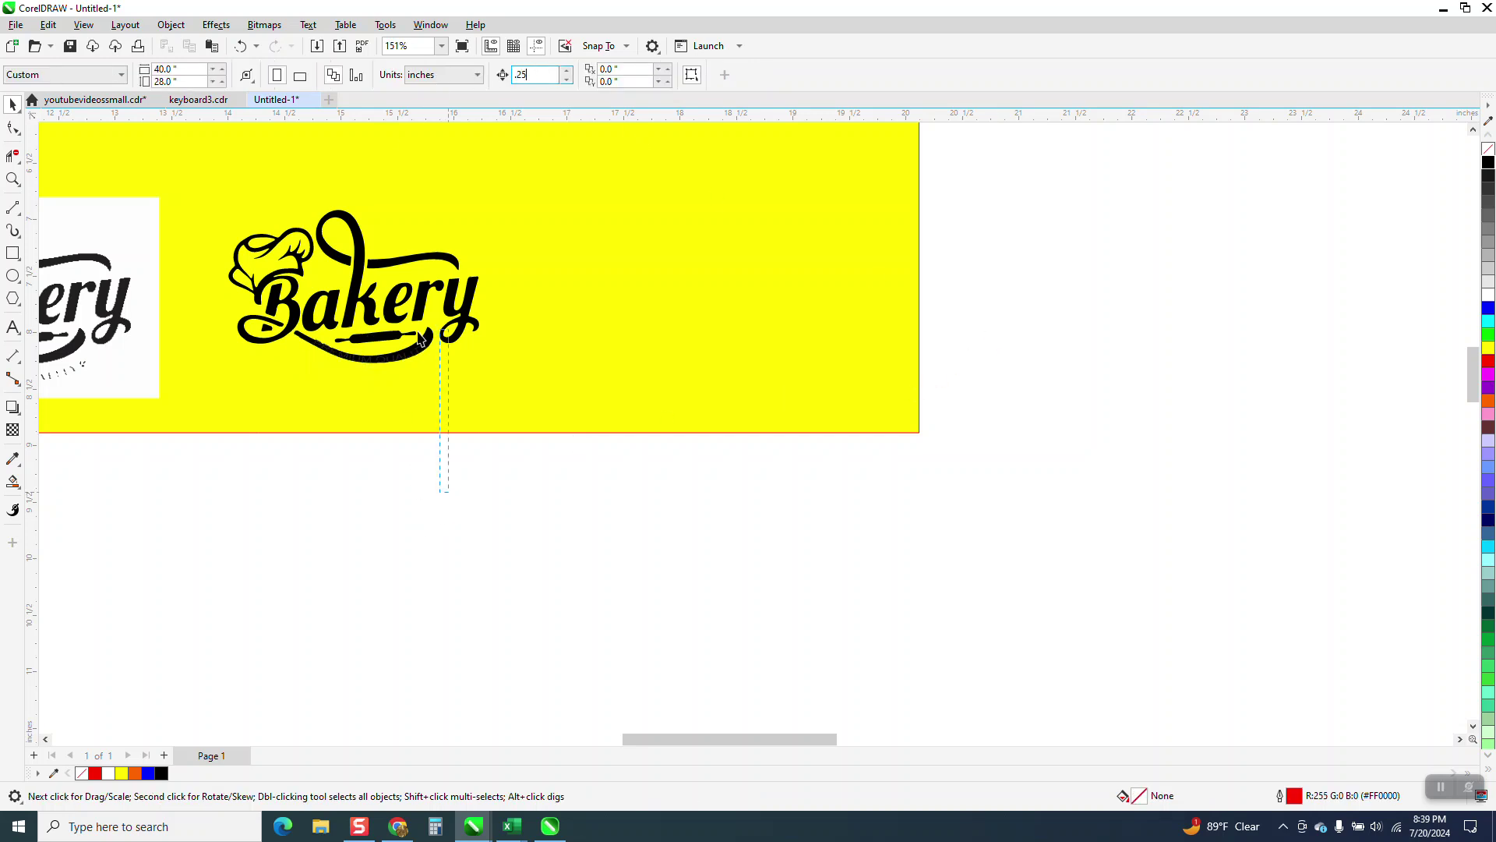
left_click(331, 343)
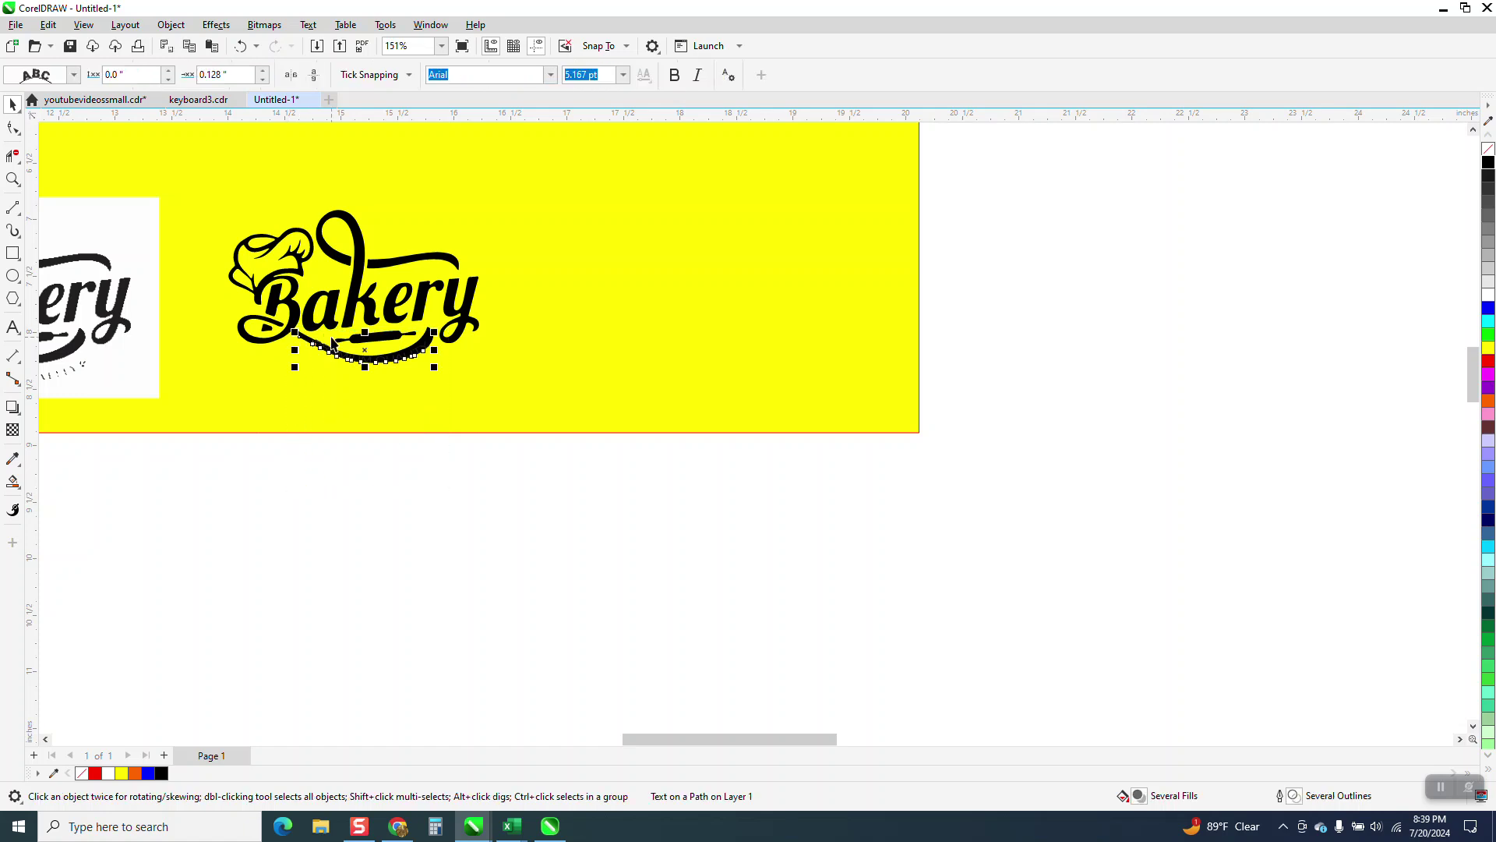
key("Down")
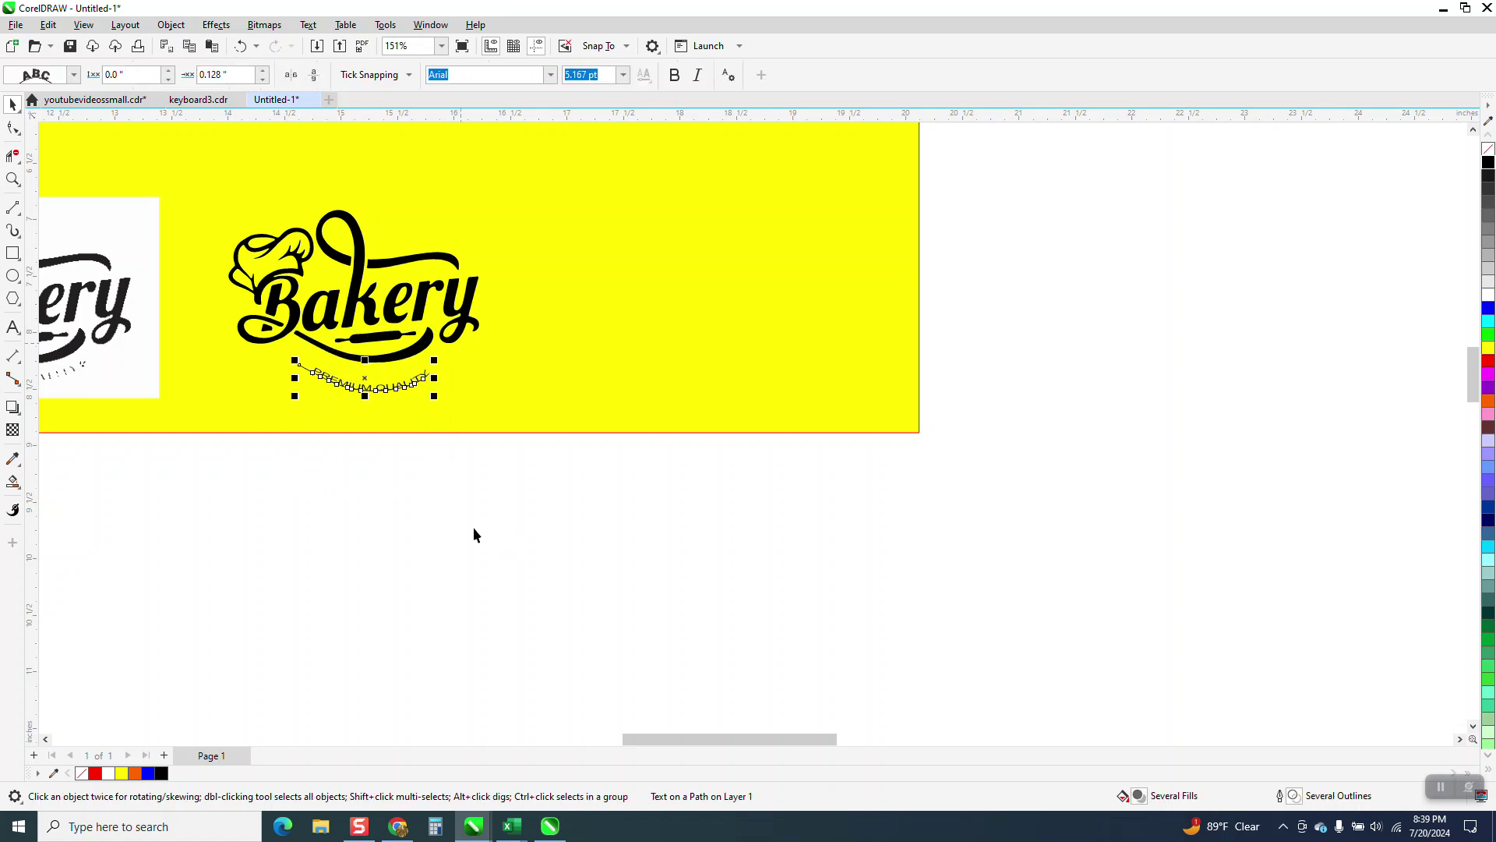
- Pull the curve and its text up toward the logo's lower swoosh
left_click_drag(139, 252, 597, 521)
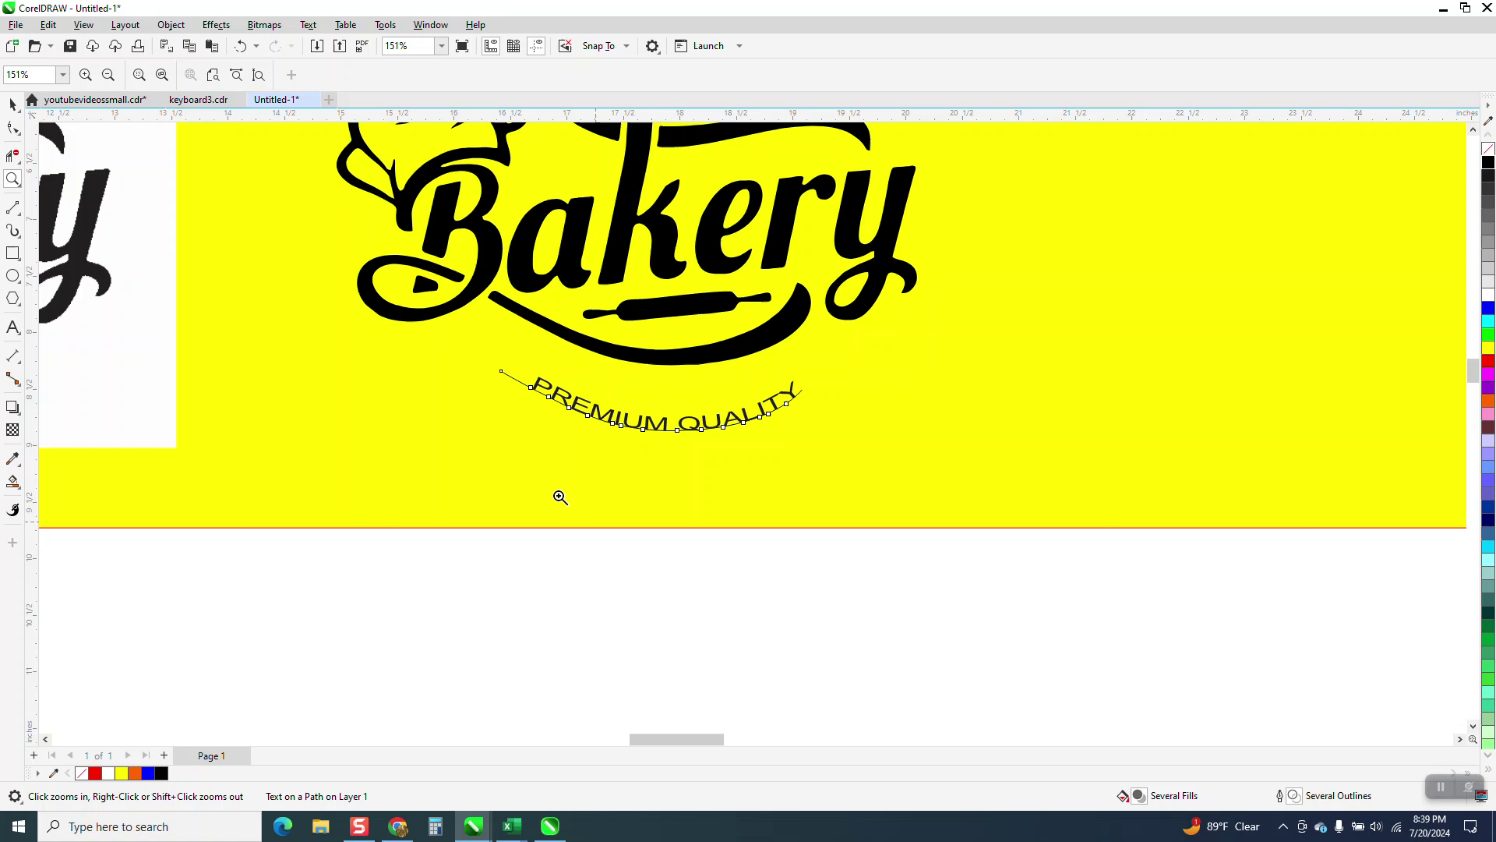
key("space")
left_click(709, 424)
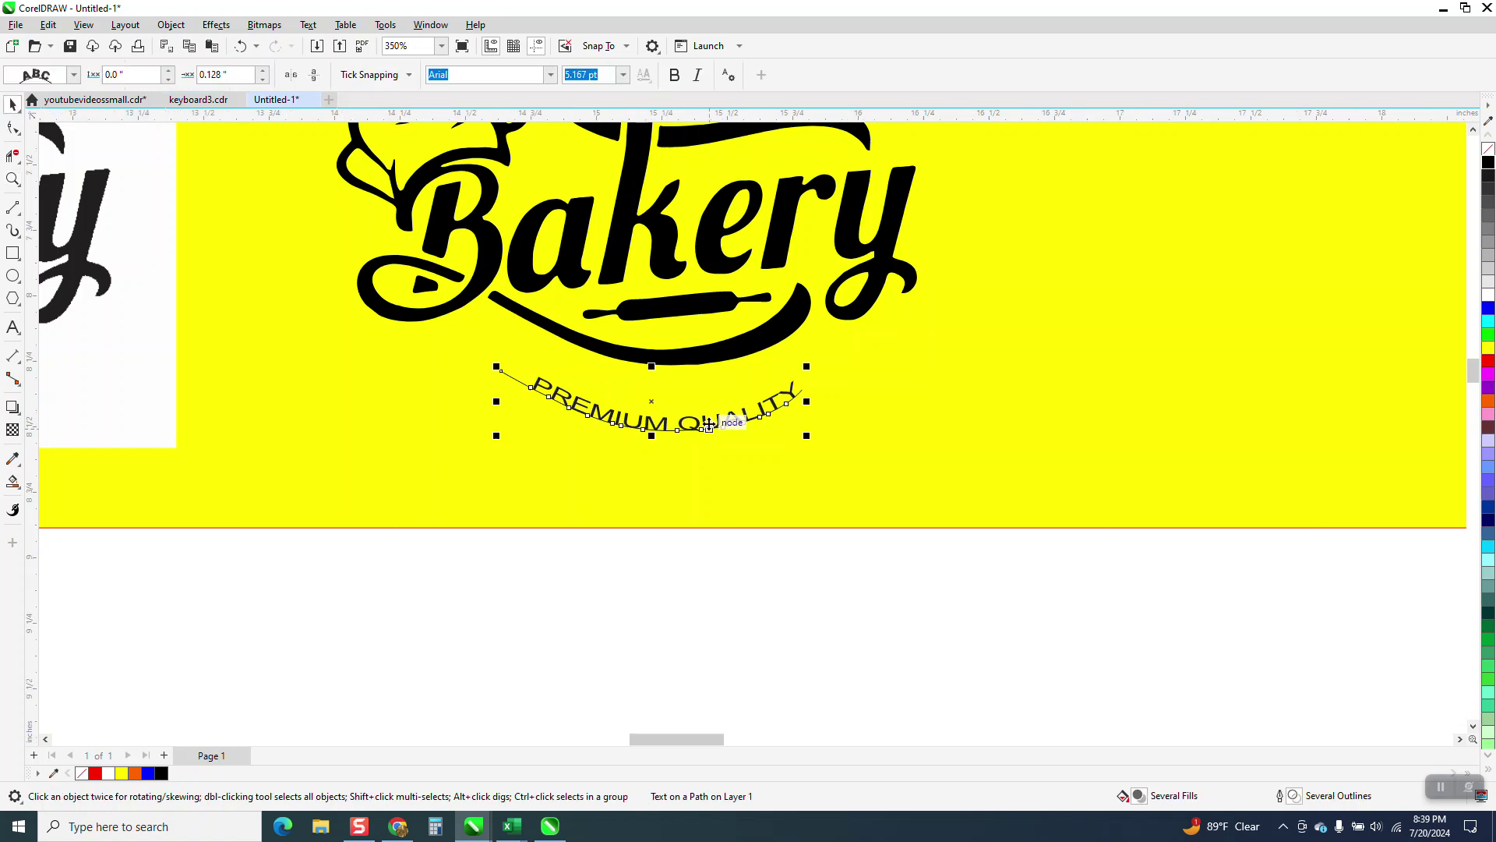
left_click(709, 425)
left_click_drag(709, 424, 705, 397)
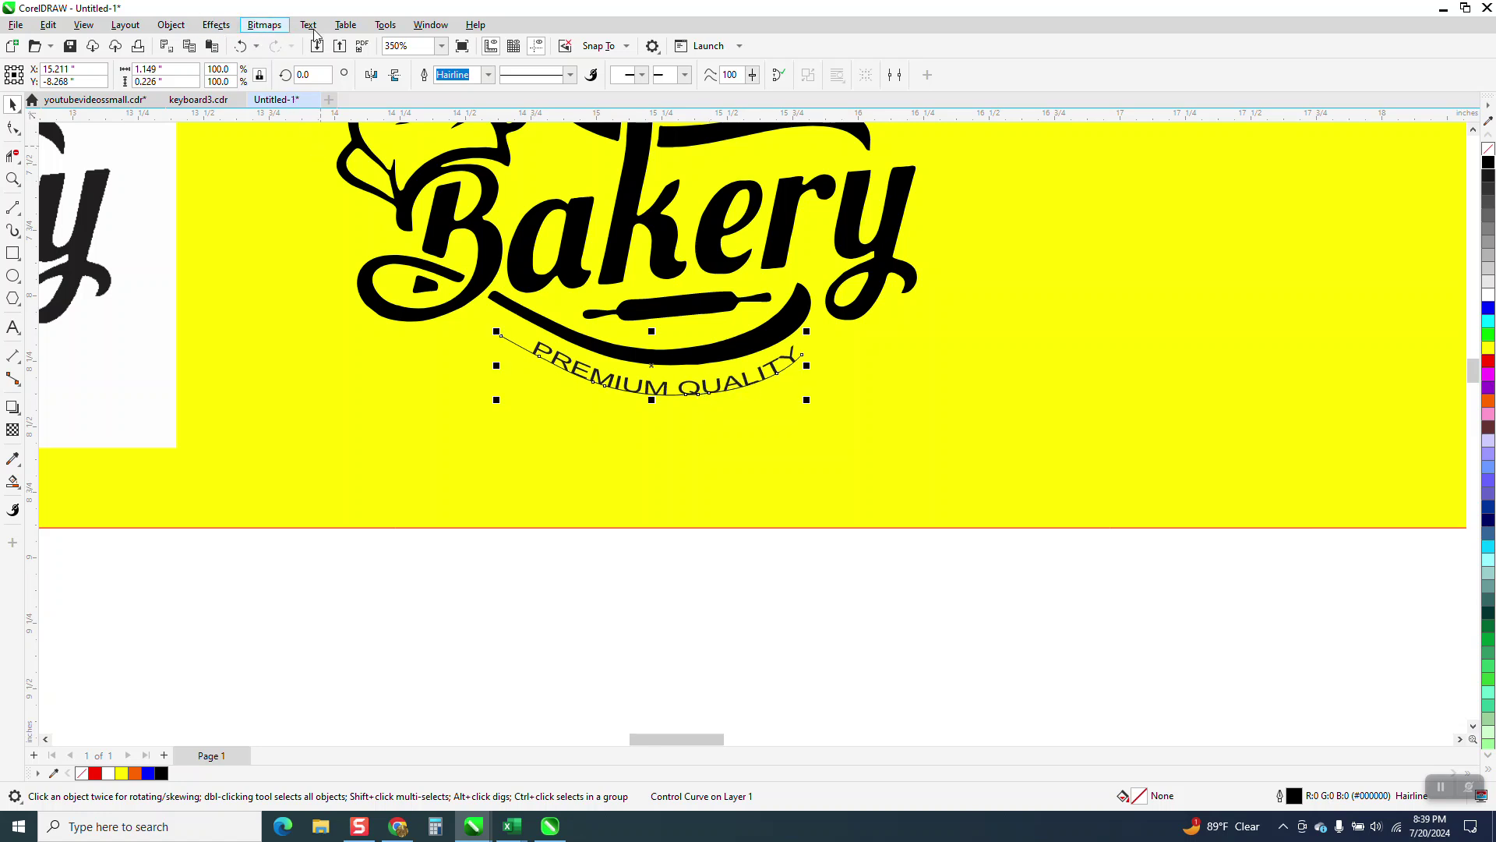
left_click(169, 25)
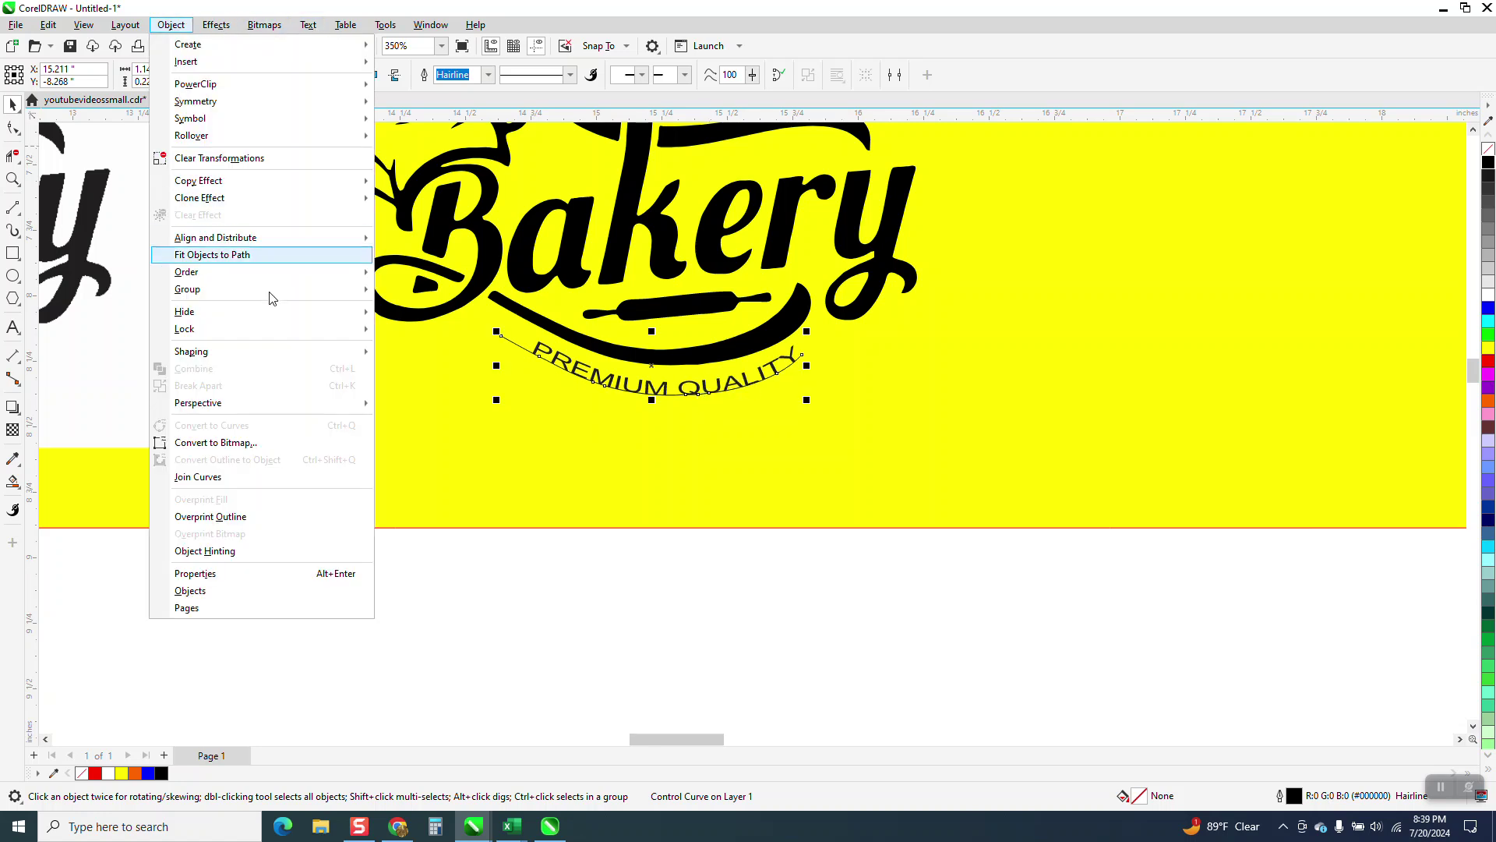
left_click(875, 605)
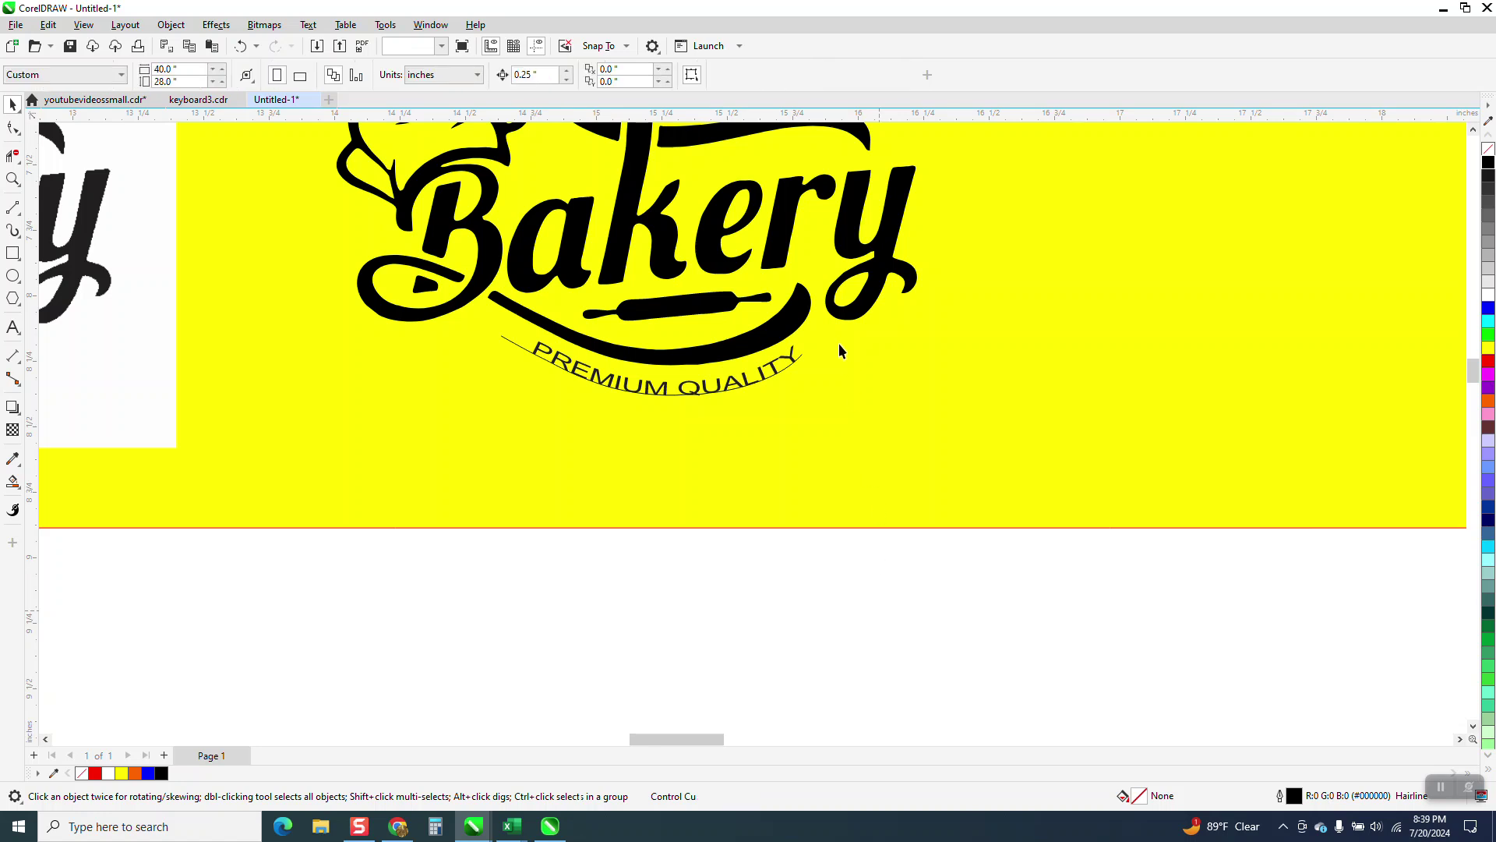
left_click_drag(879, 300, 475, 612)
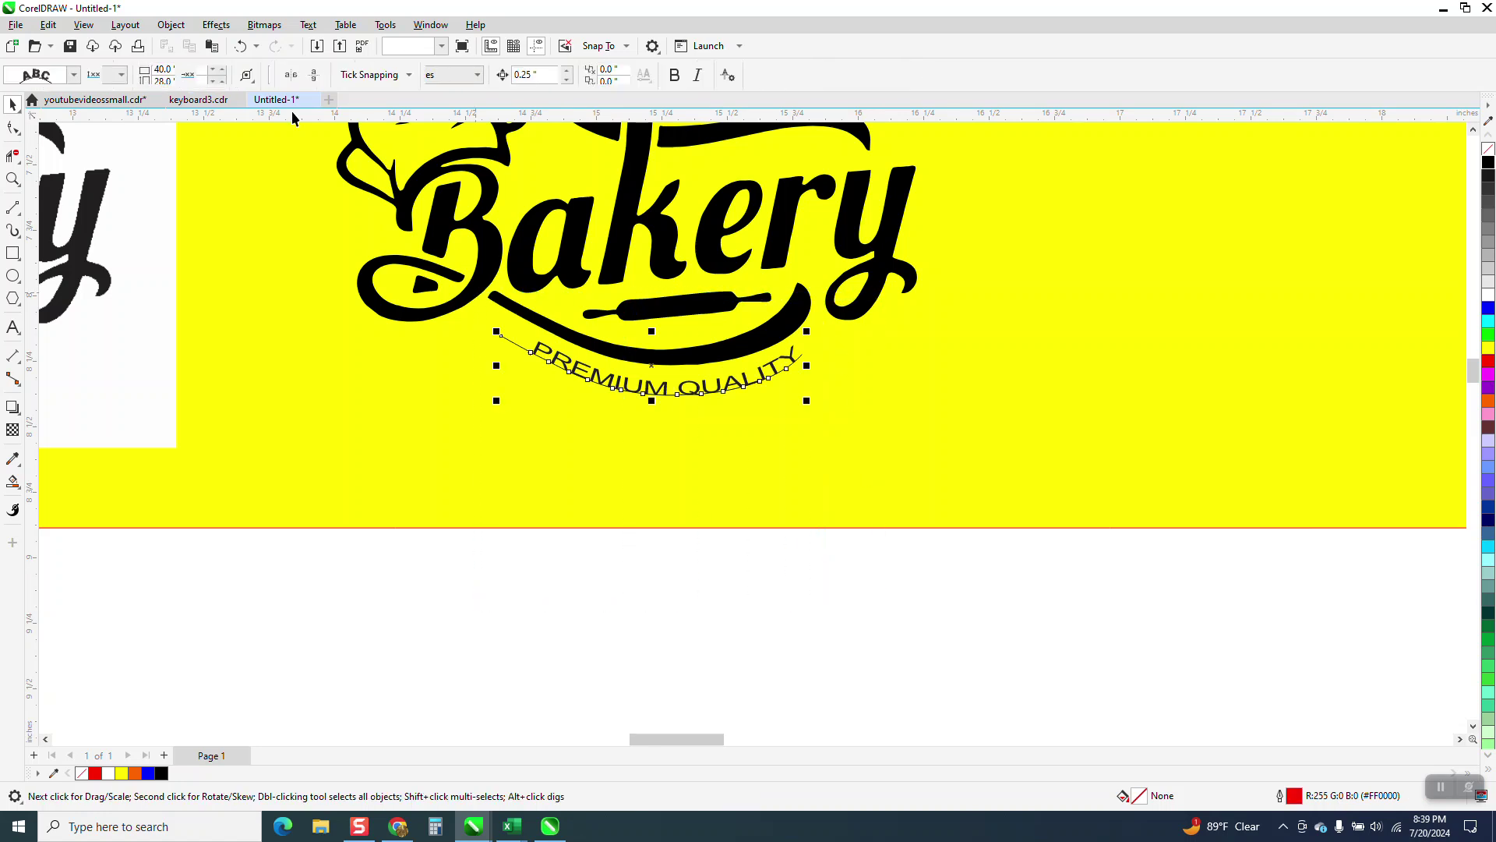
left_click(170, 25)
left_click(505, 560)
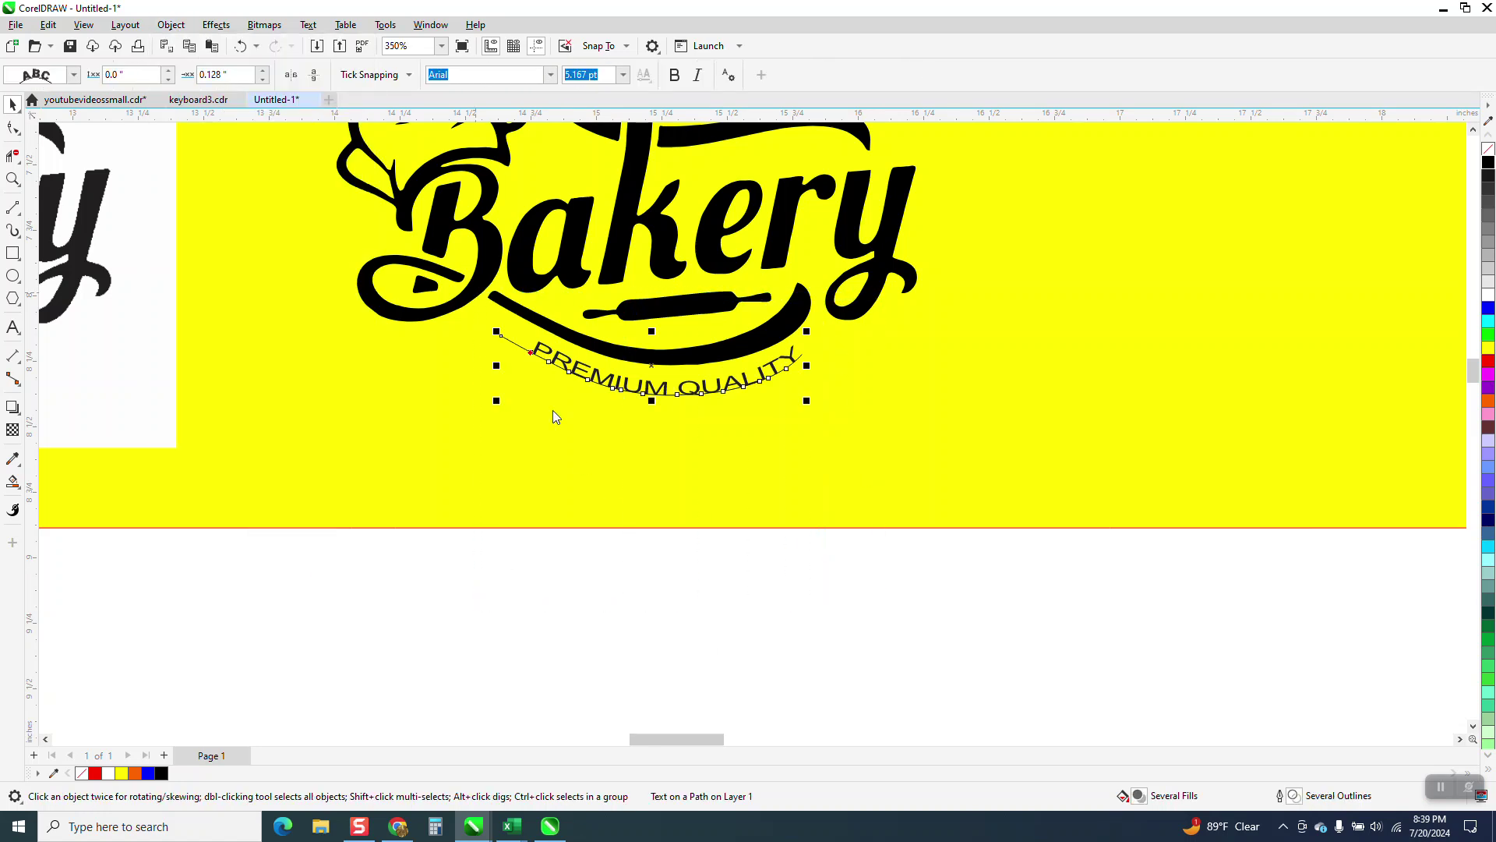
left_click(513, 348)
left_click(518, 348)
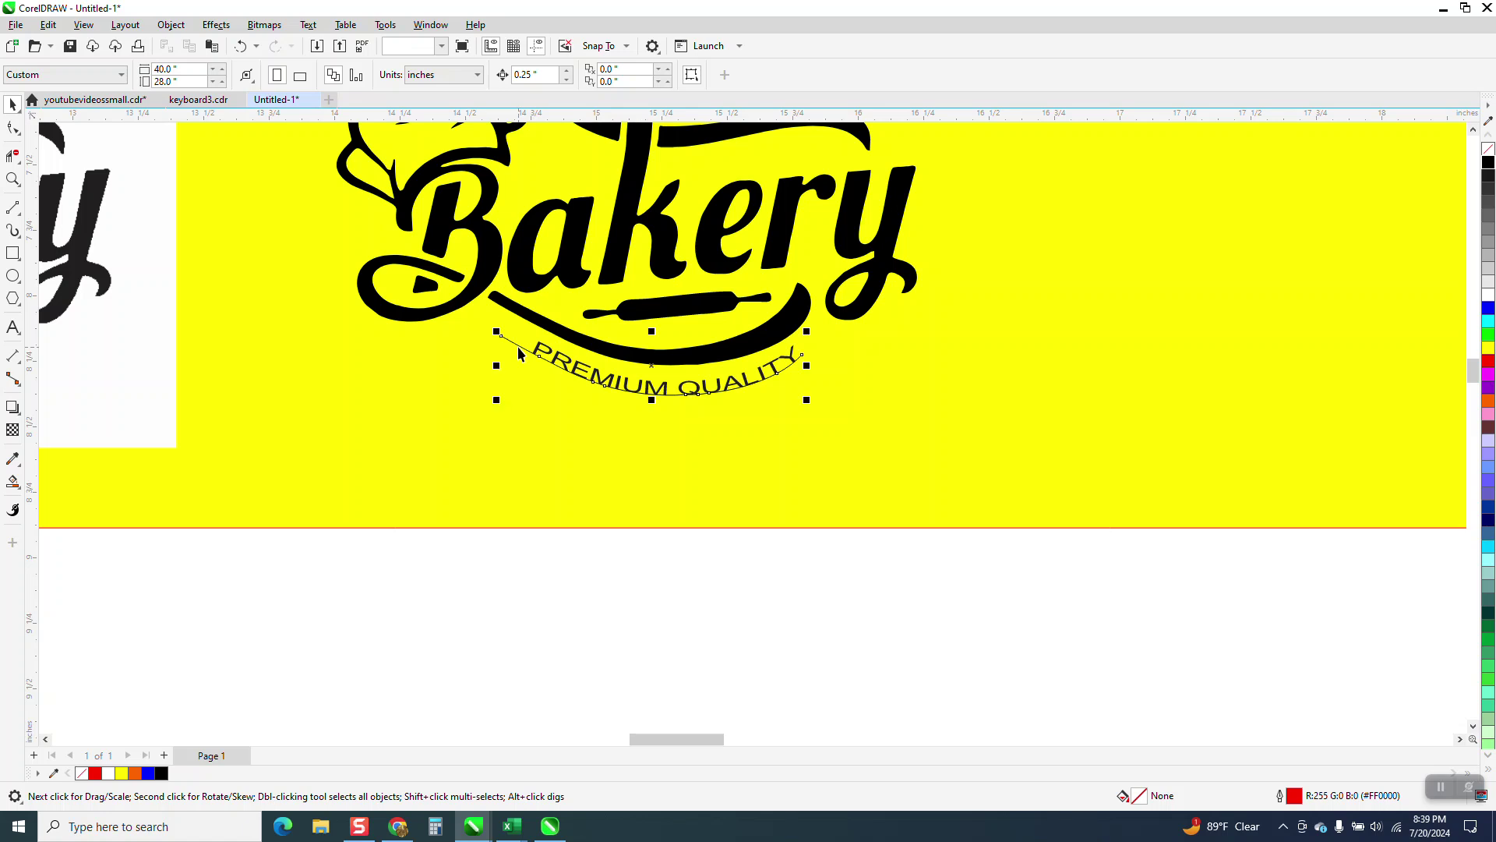
left_click(541, 395)
- Zoom out to show both Bakery logos, briefly inspecting the reference logo's small lettering
scroll(700, 524, "down", 1)
scroll(700, 524, "down", 2)
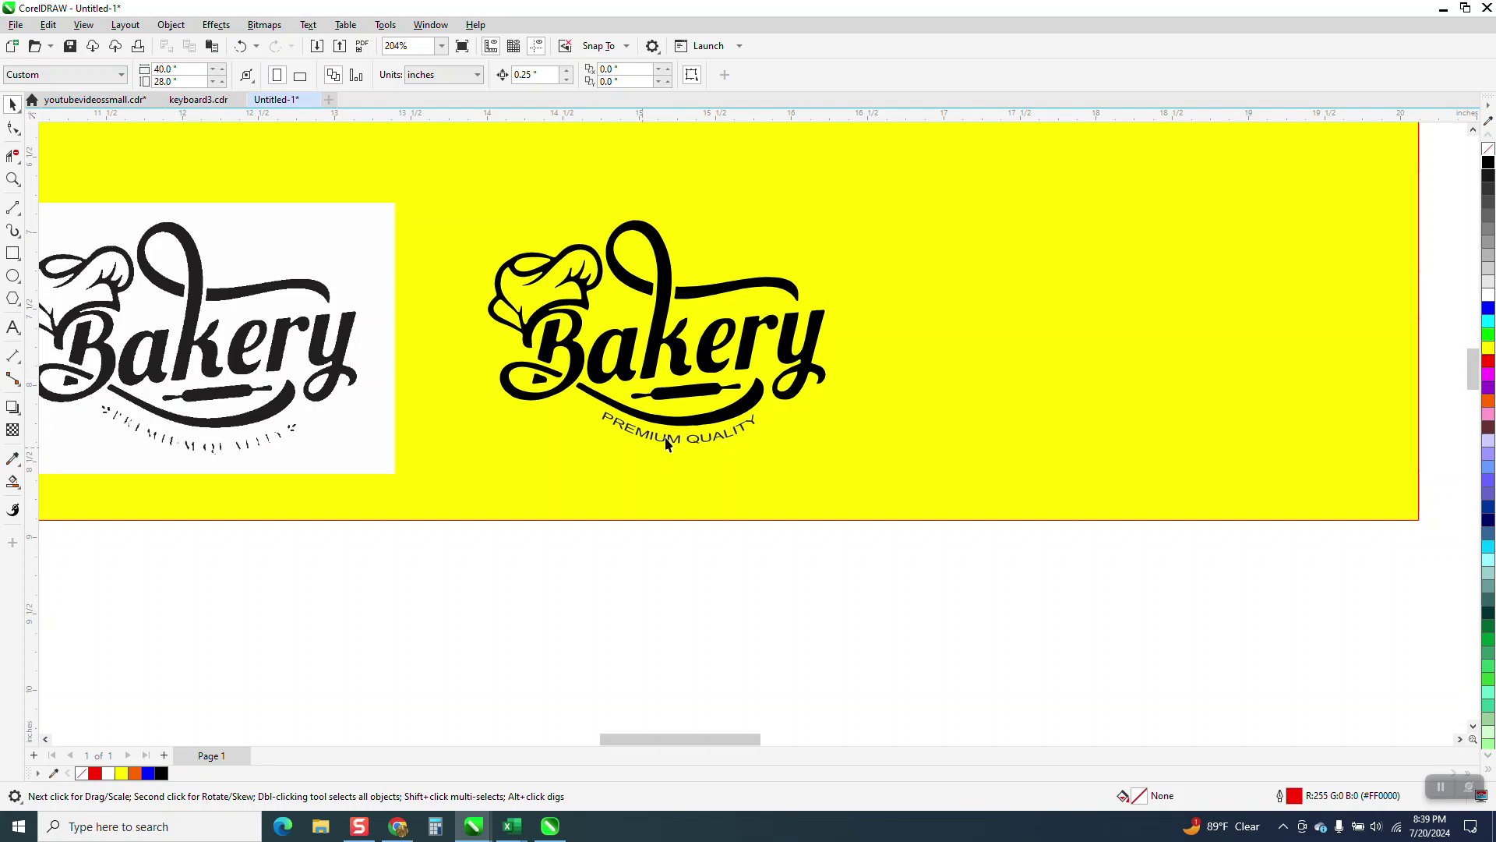
scroll(886, 498, "down", 2)
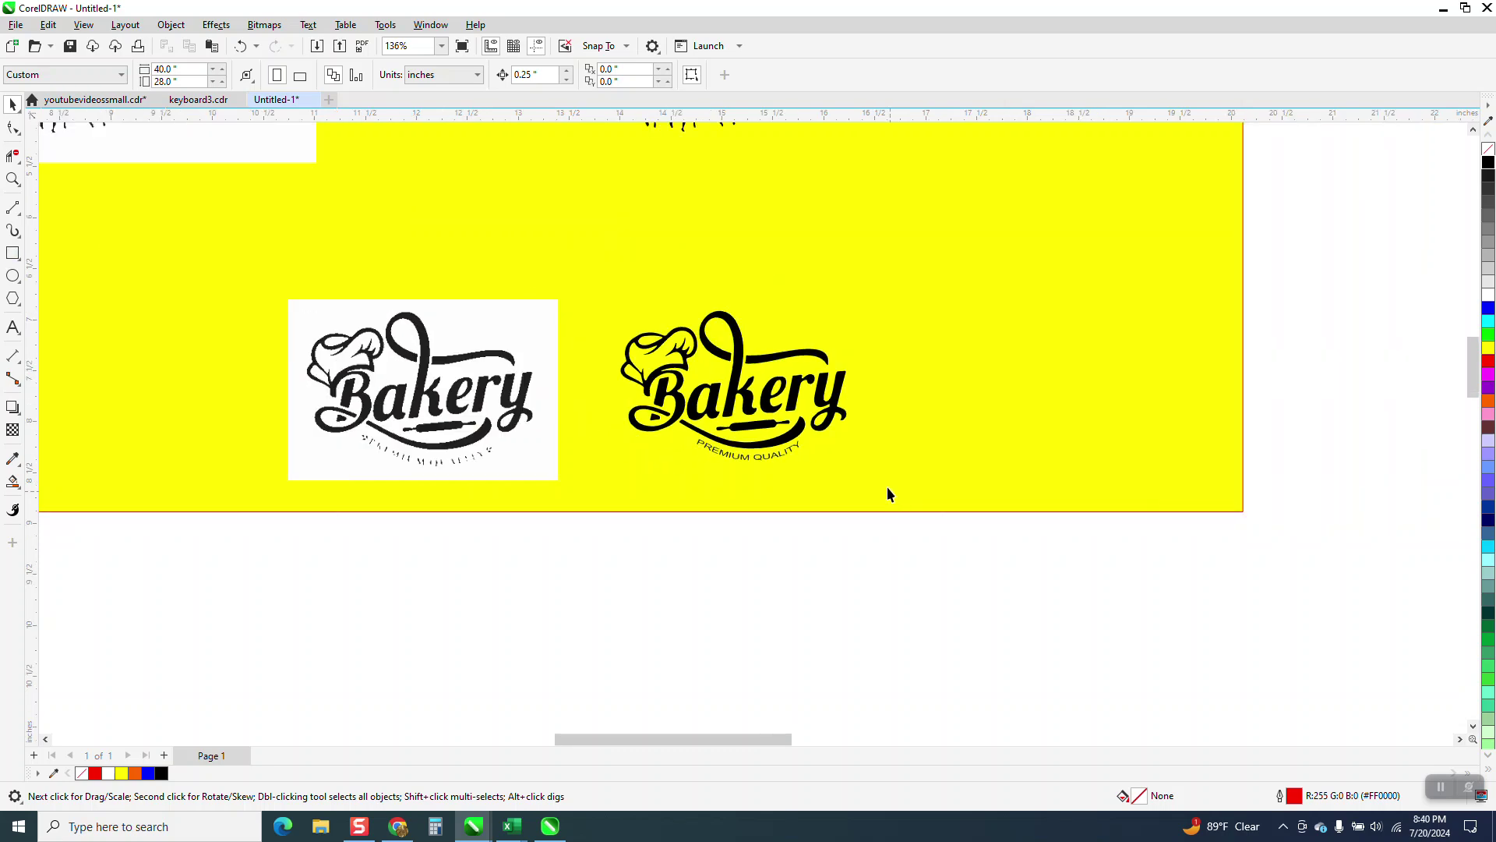
scroll(652, 382, "down", 2)
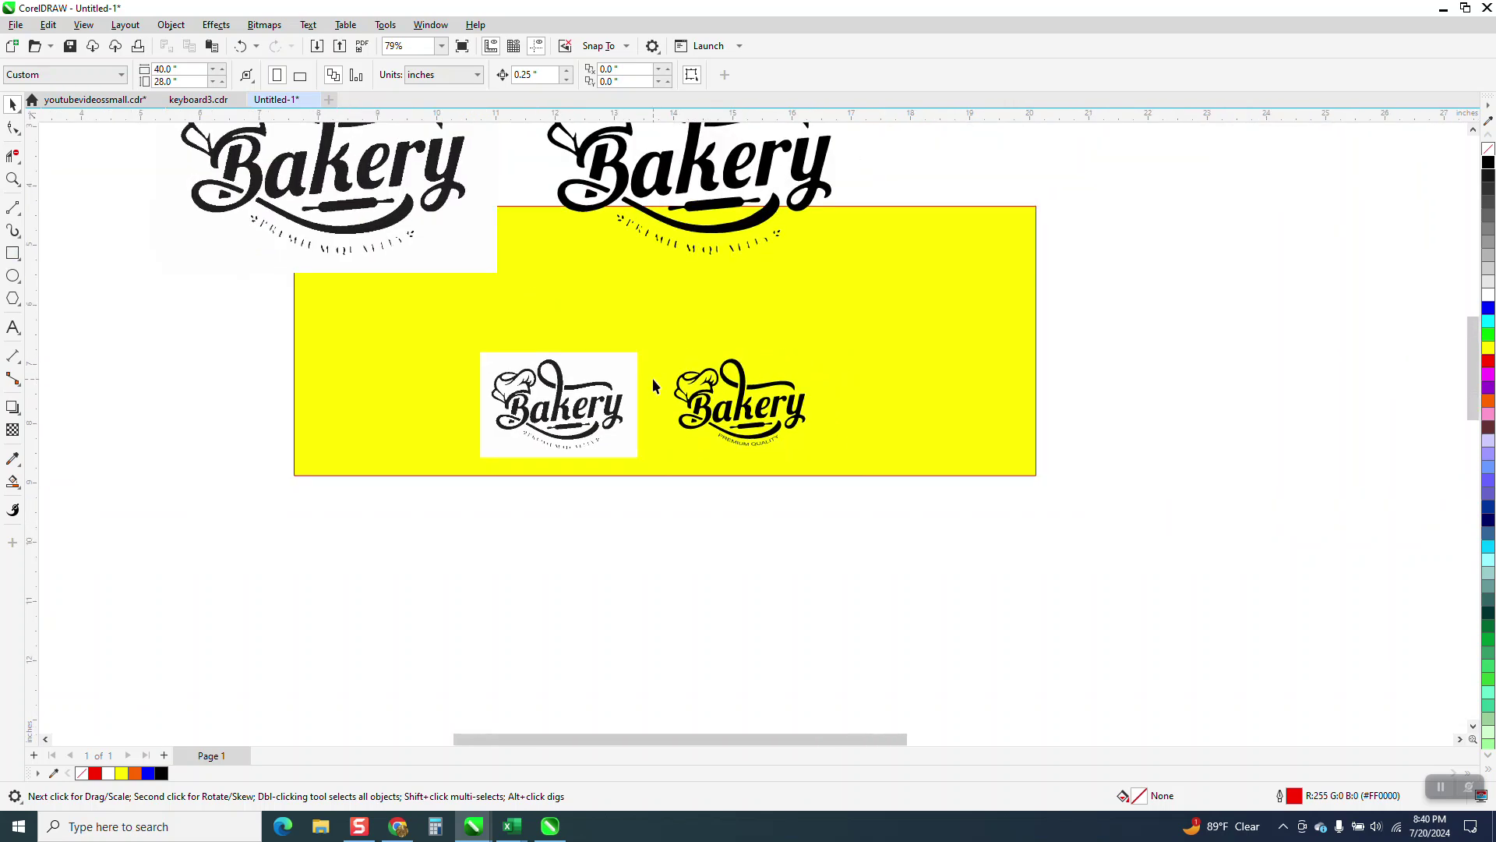
scroll(657, 383, "down", 2)
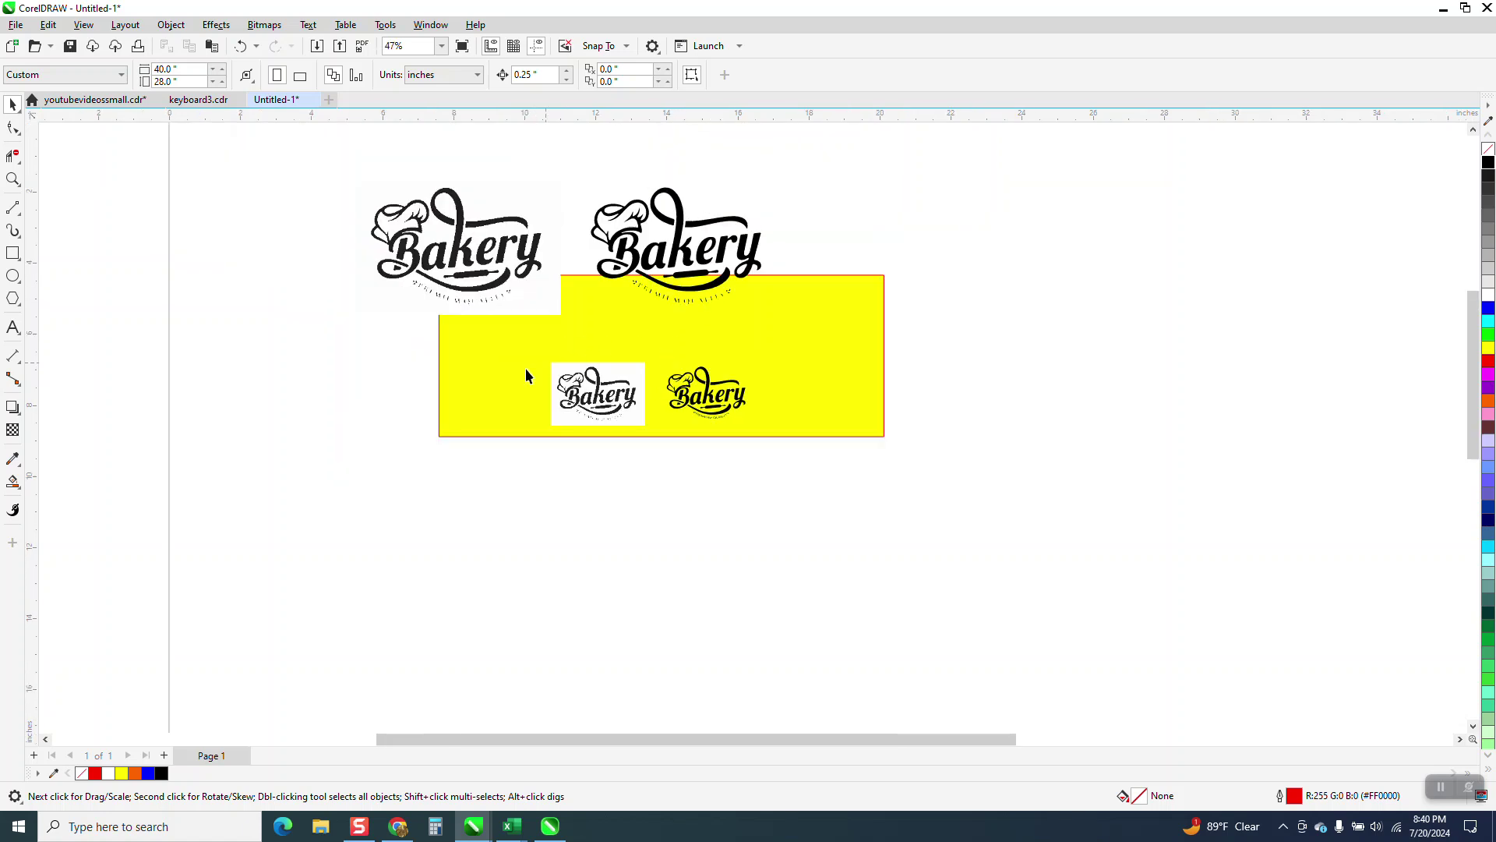
left_click(12, 178)
left_click_drag(646, 428, 651, 426)
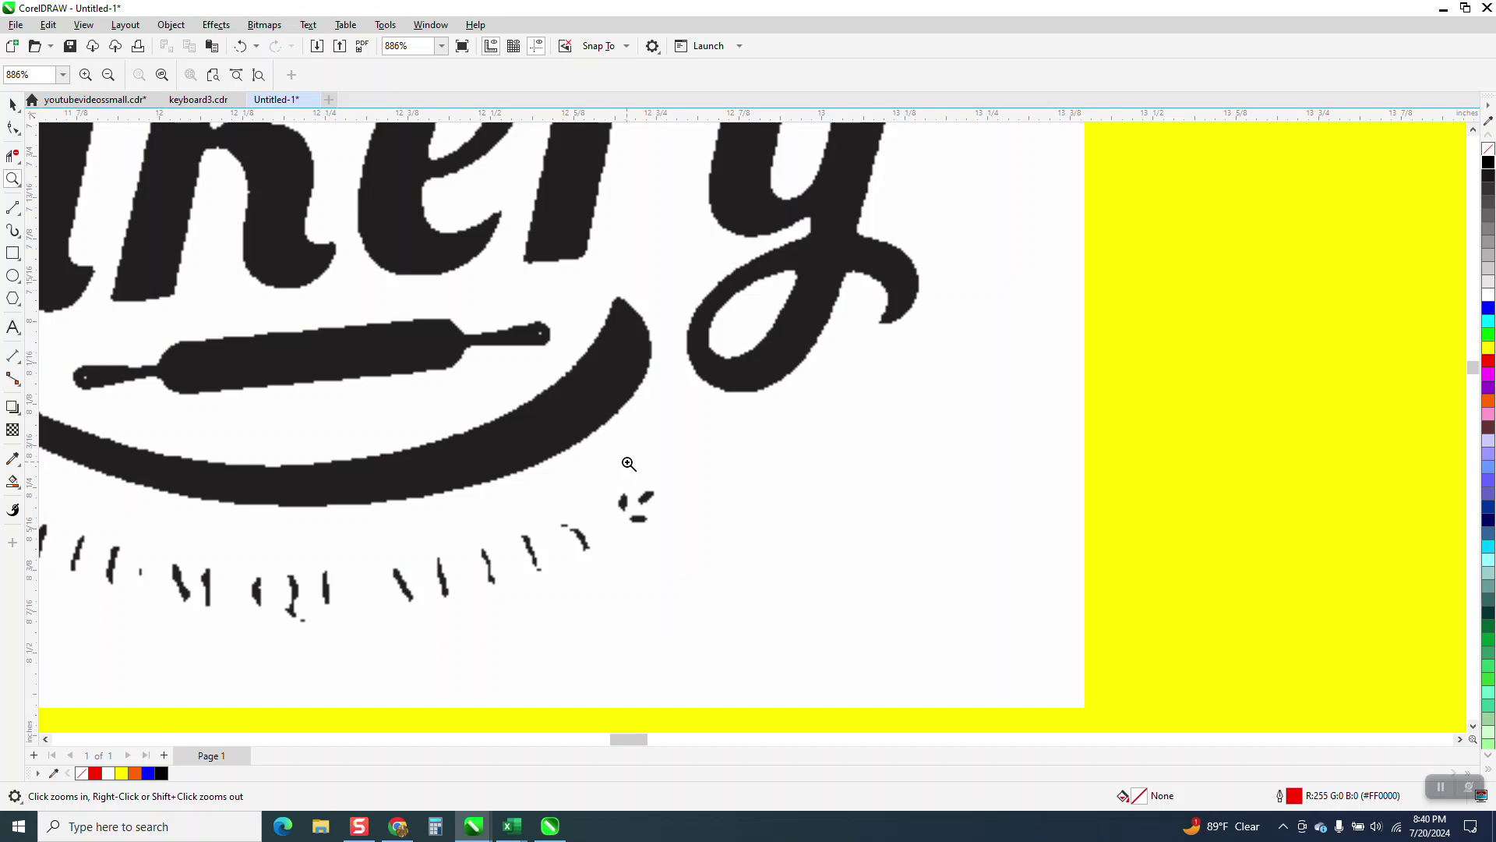
scroll(625, 460, "down", 2)
scroll(625, 460, "down", 1)
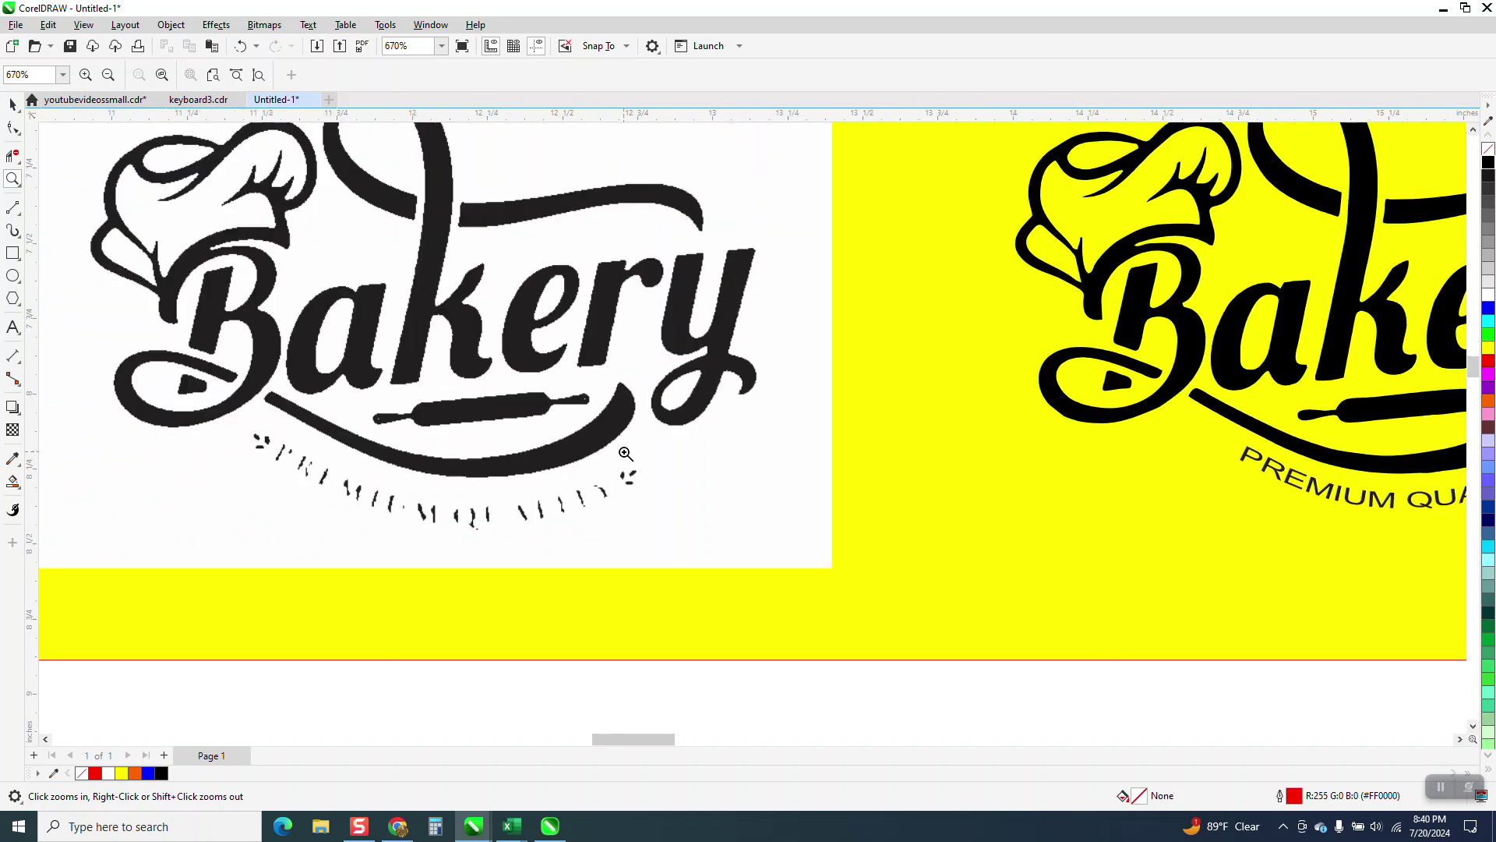
left_click(12, 104)
scroll(263, 355, "down", 2)
- Import 664.png and place the Bakery image below the yellow page
right_click(819, 479)
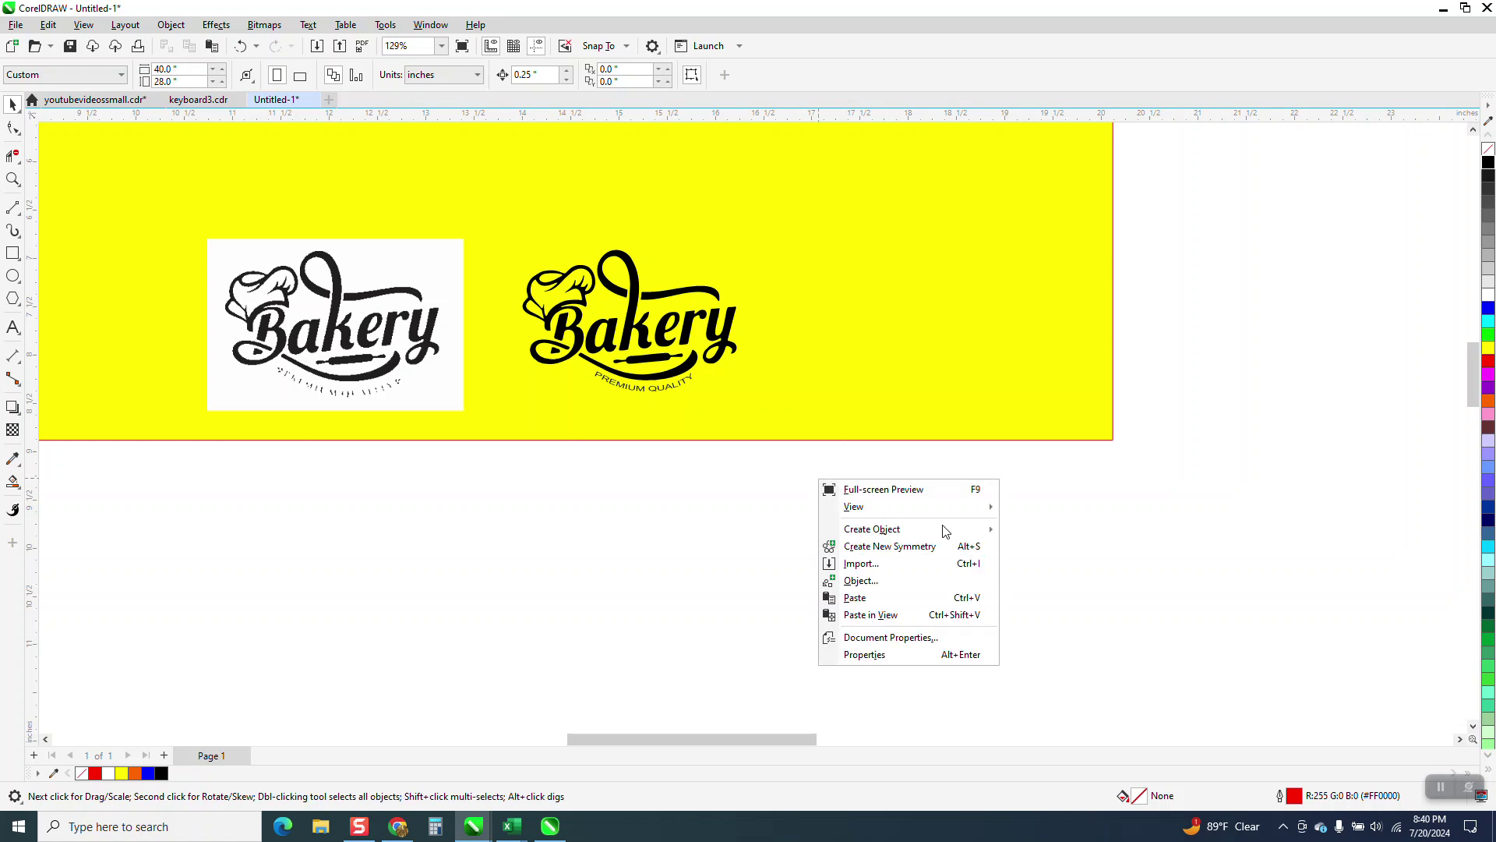
left_click(865, 566)
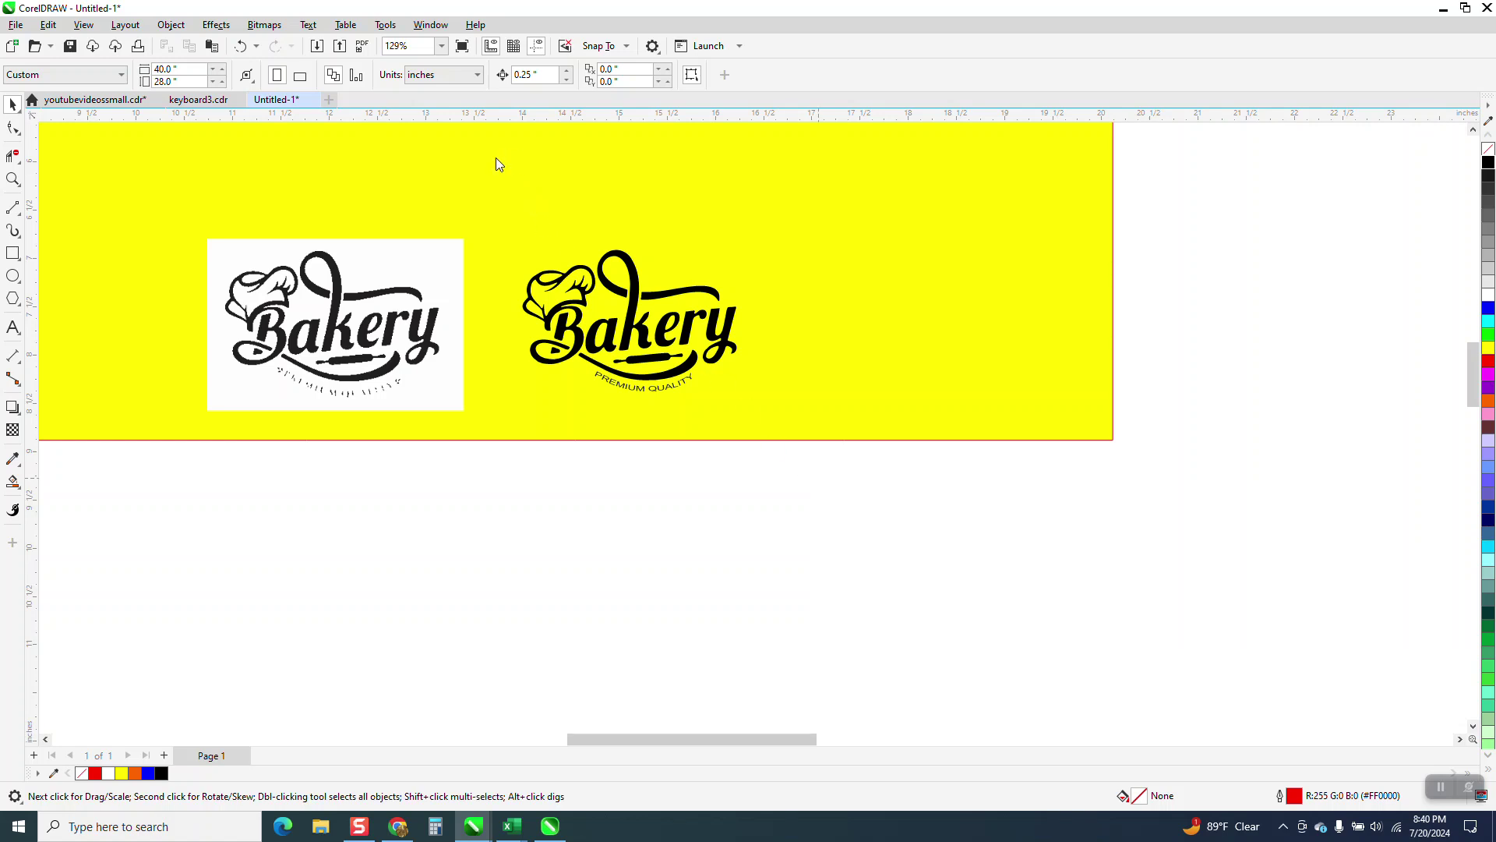
left_click(697, 254)
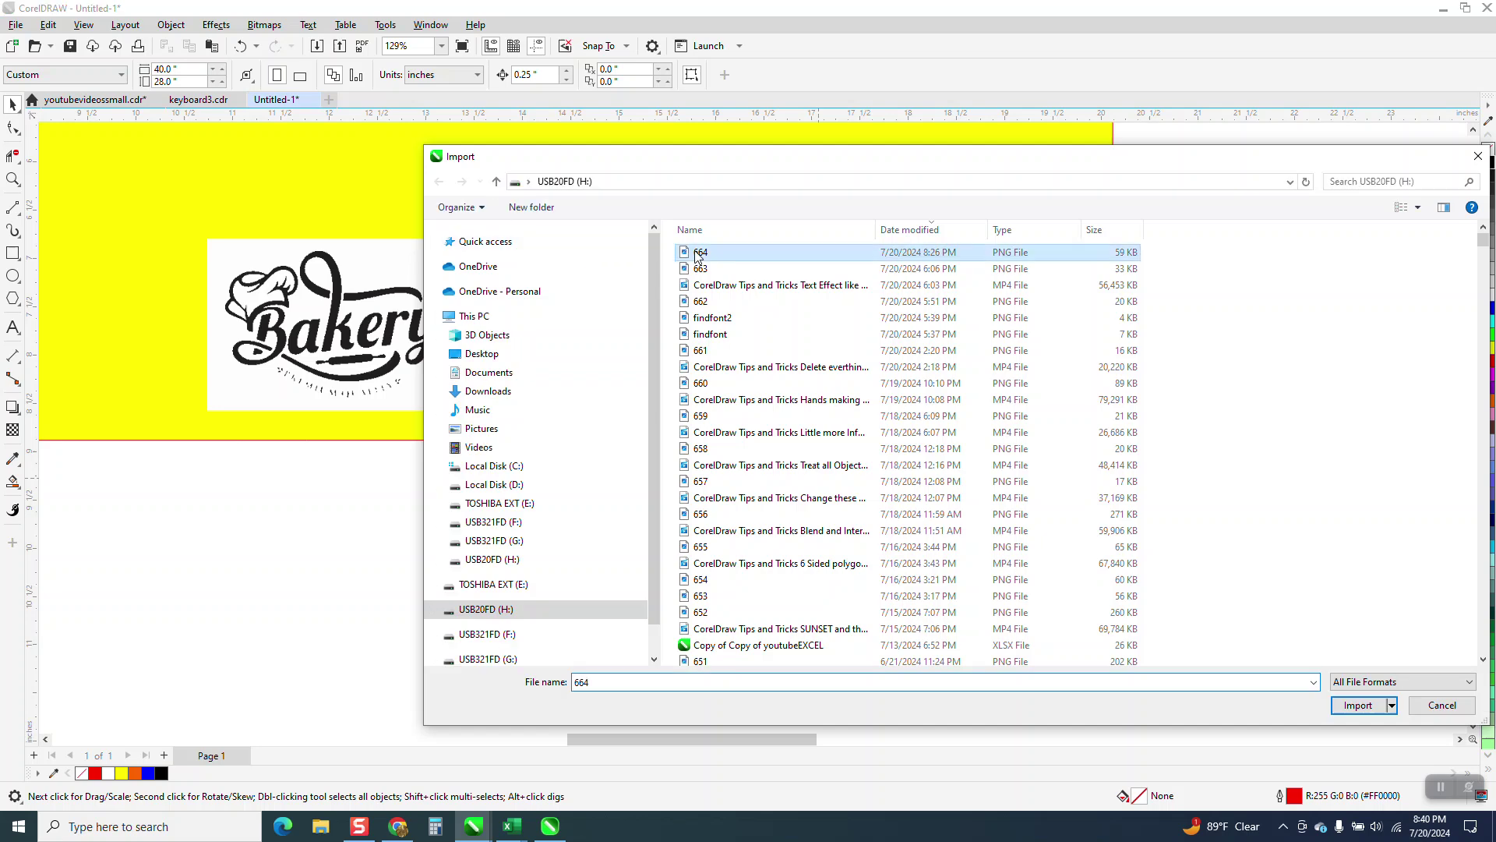
left_click(1357, 705)
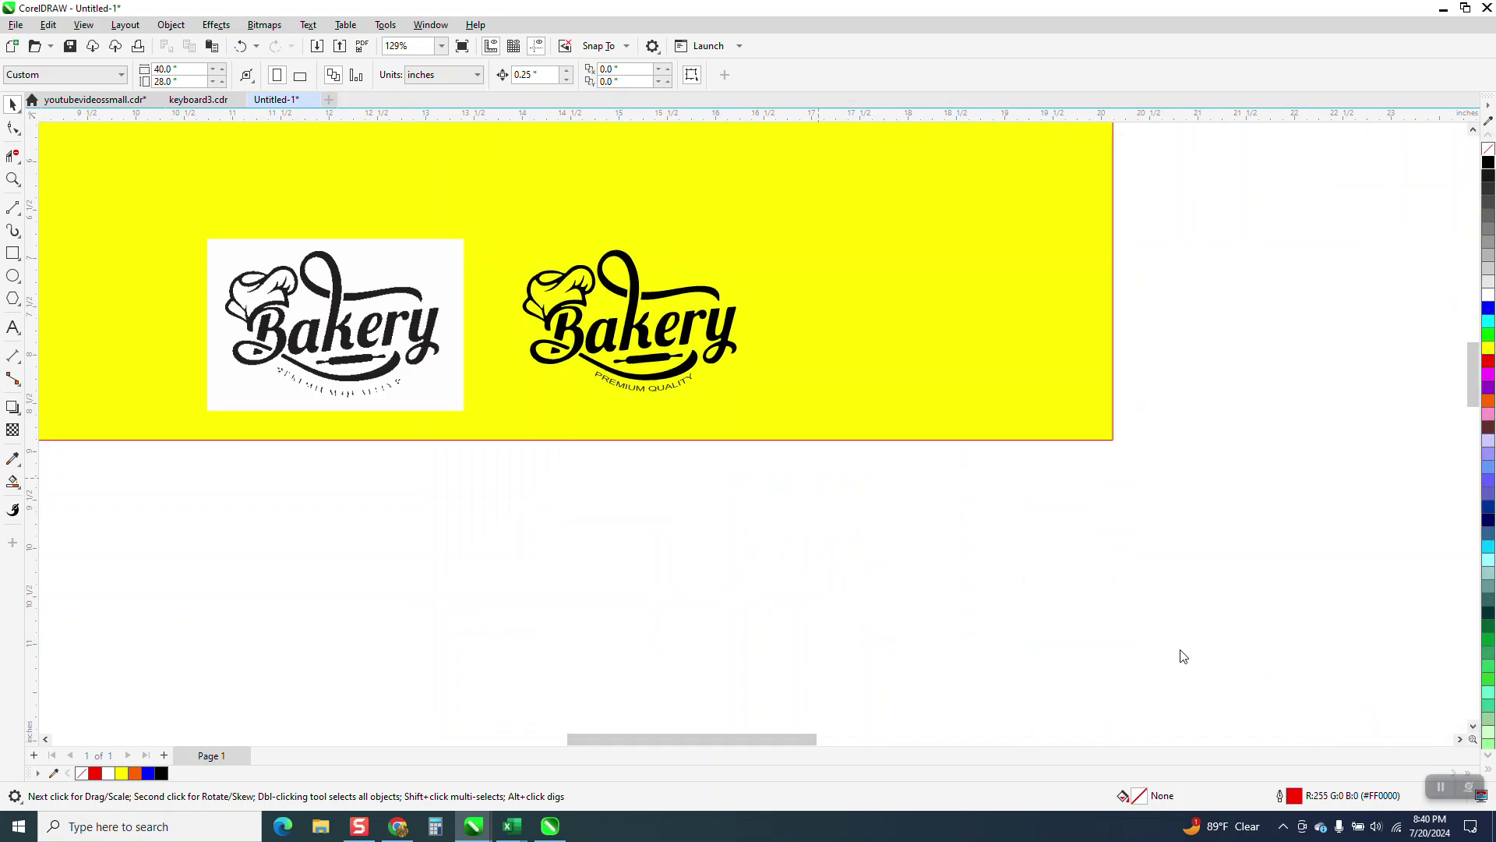
left_click(723, 479)
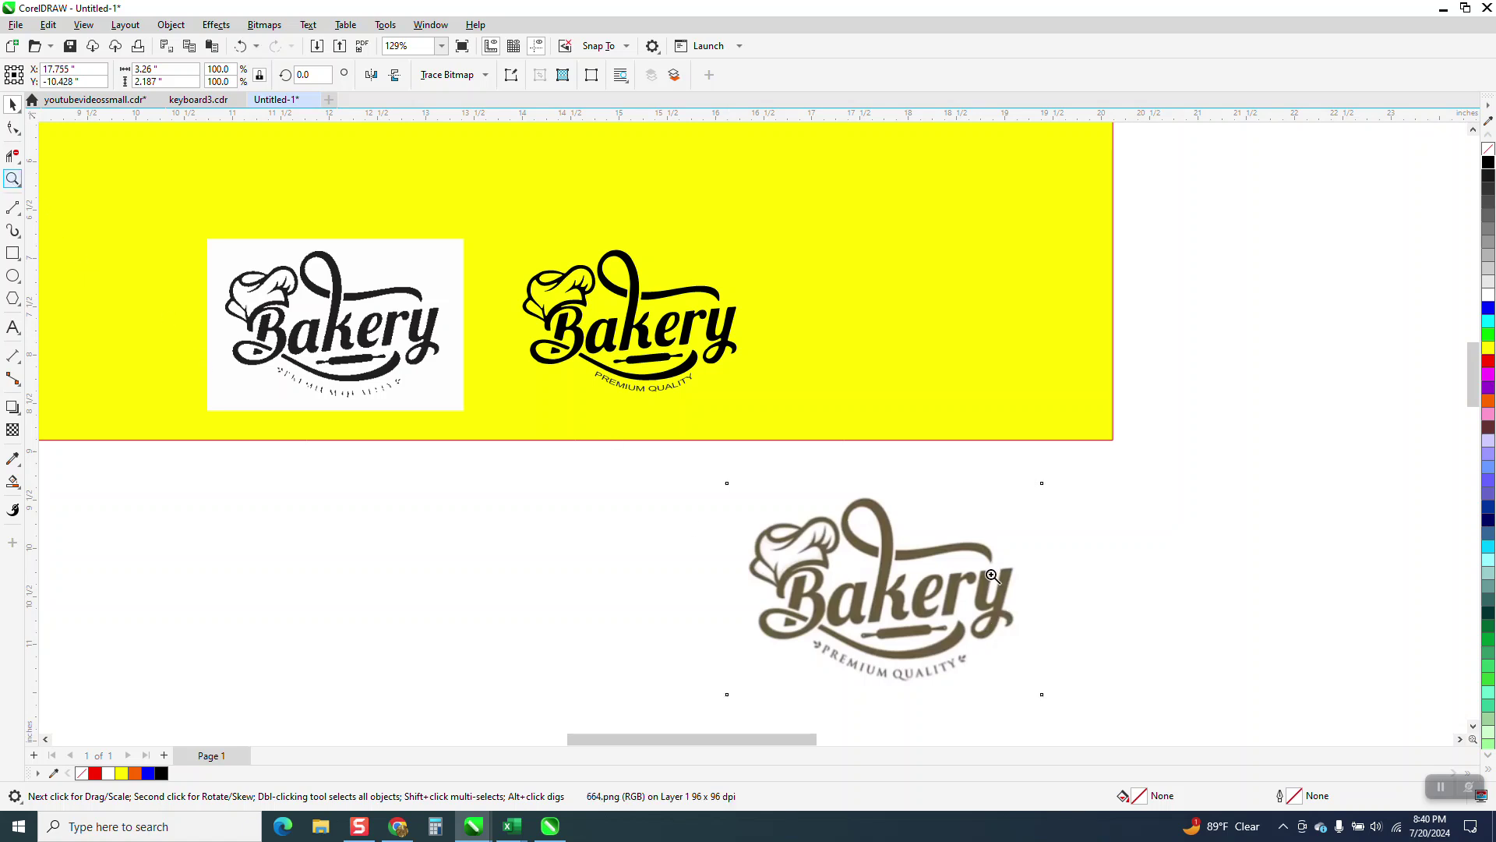
- Zoom in on the leaf ornament after QUALITY in the reference image
left_click(12, 178)
left_click_drag(945, 639, 1007, 692)
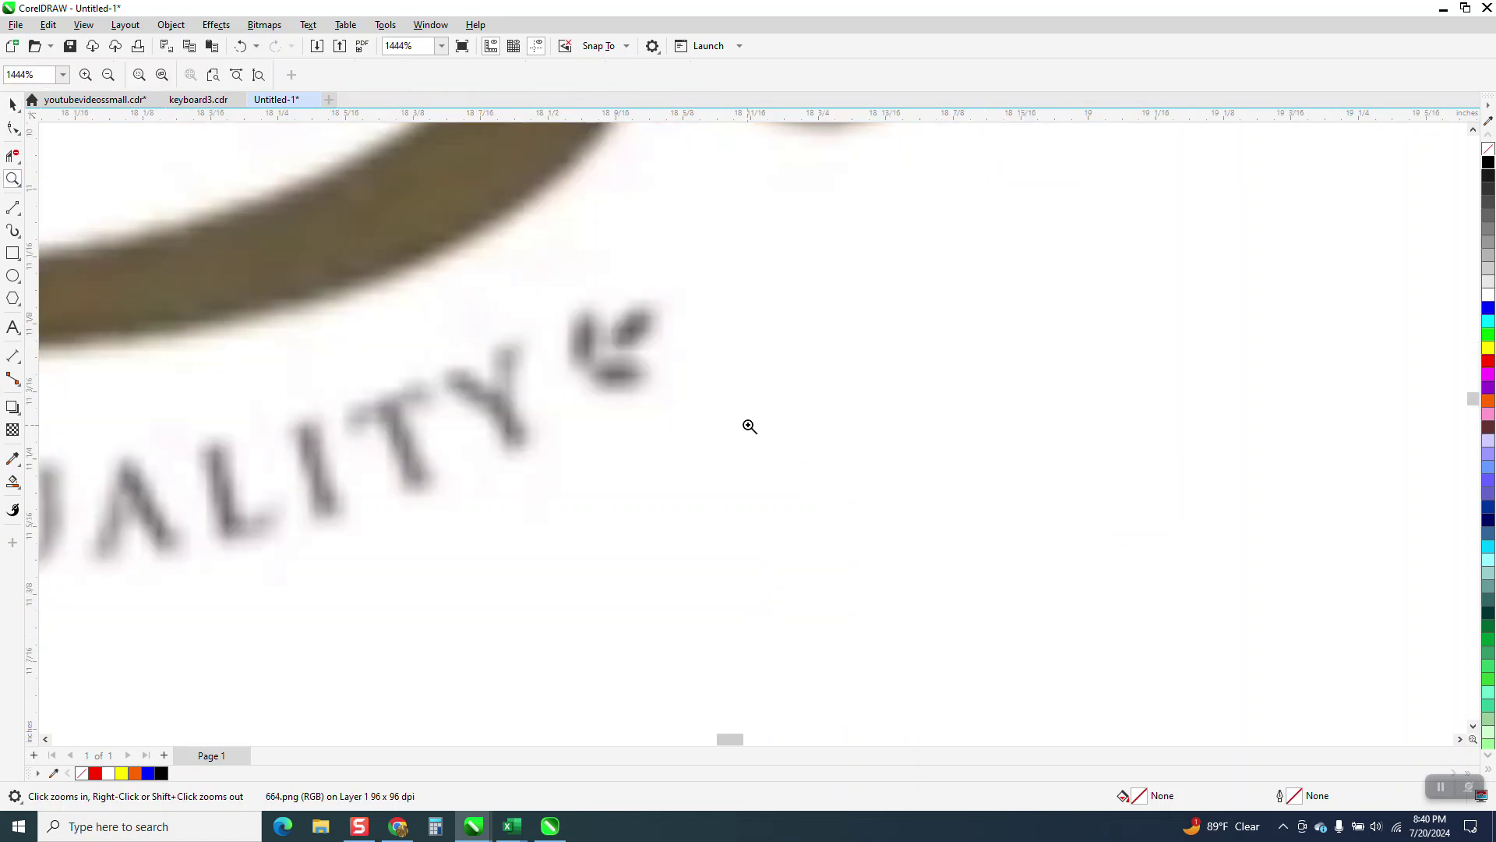
scroll(750, 426, "down", 2)
scroll(1075, 488, "down", 4)
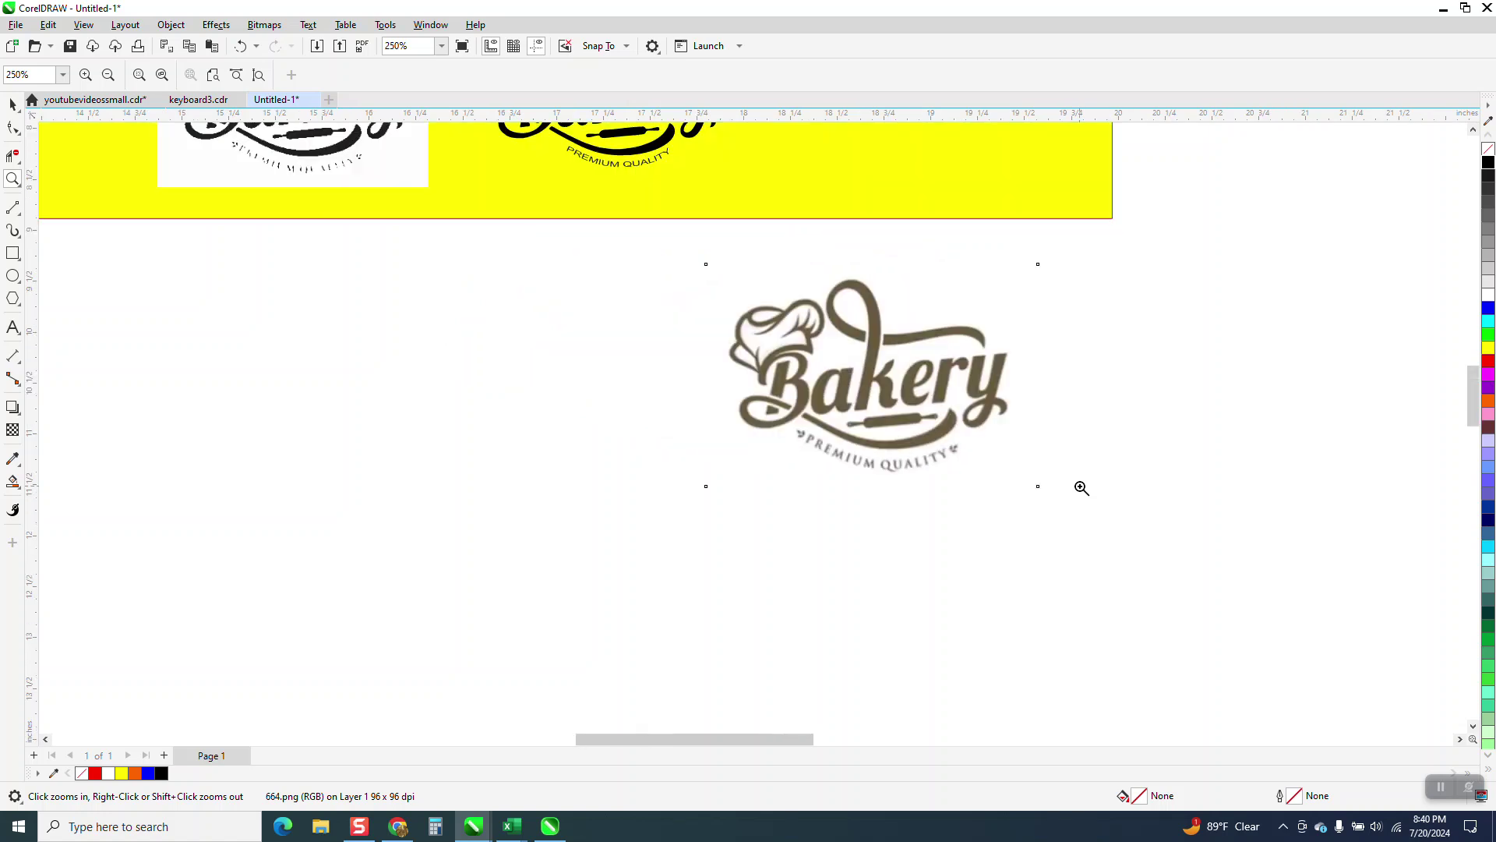
scroll(1083, 486, "down", 3)
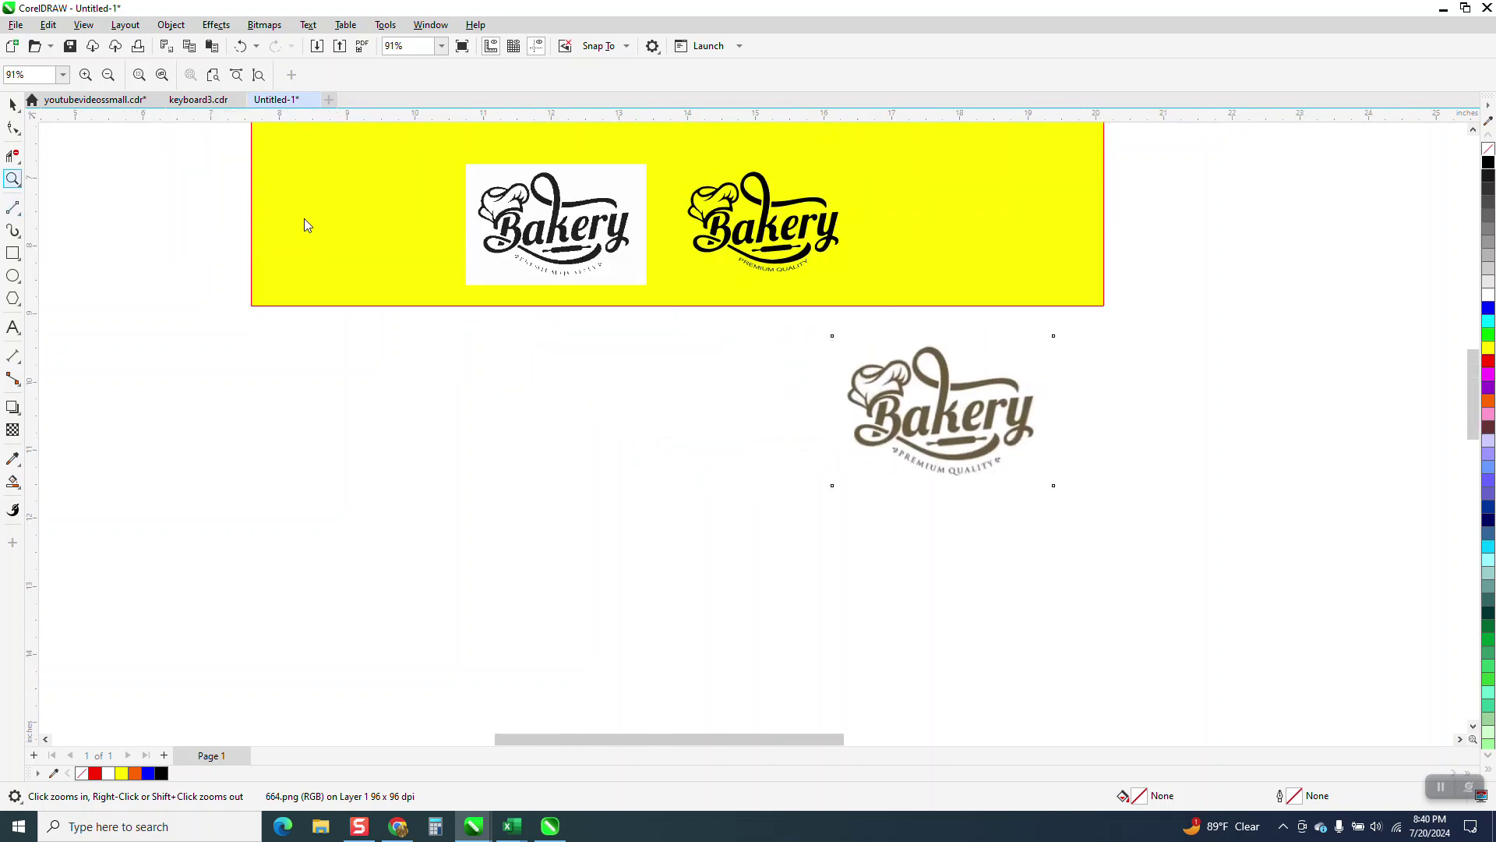
- Draw a small 0.184-inch circle below the banner and place an overlapping copy beside it
left_click_drag(664, 219, 989, 363)
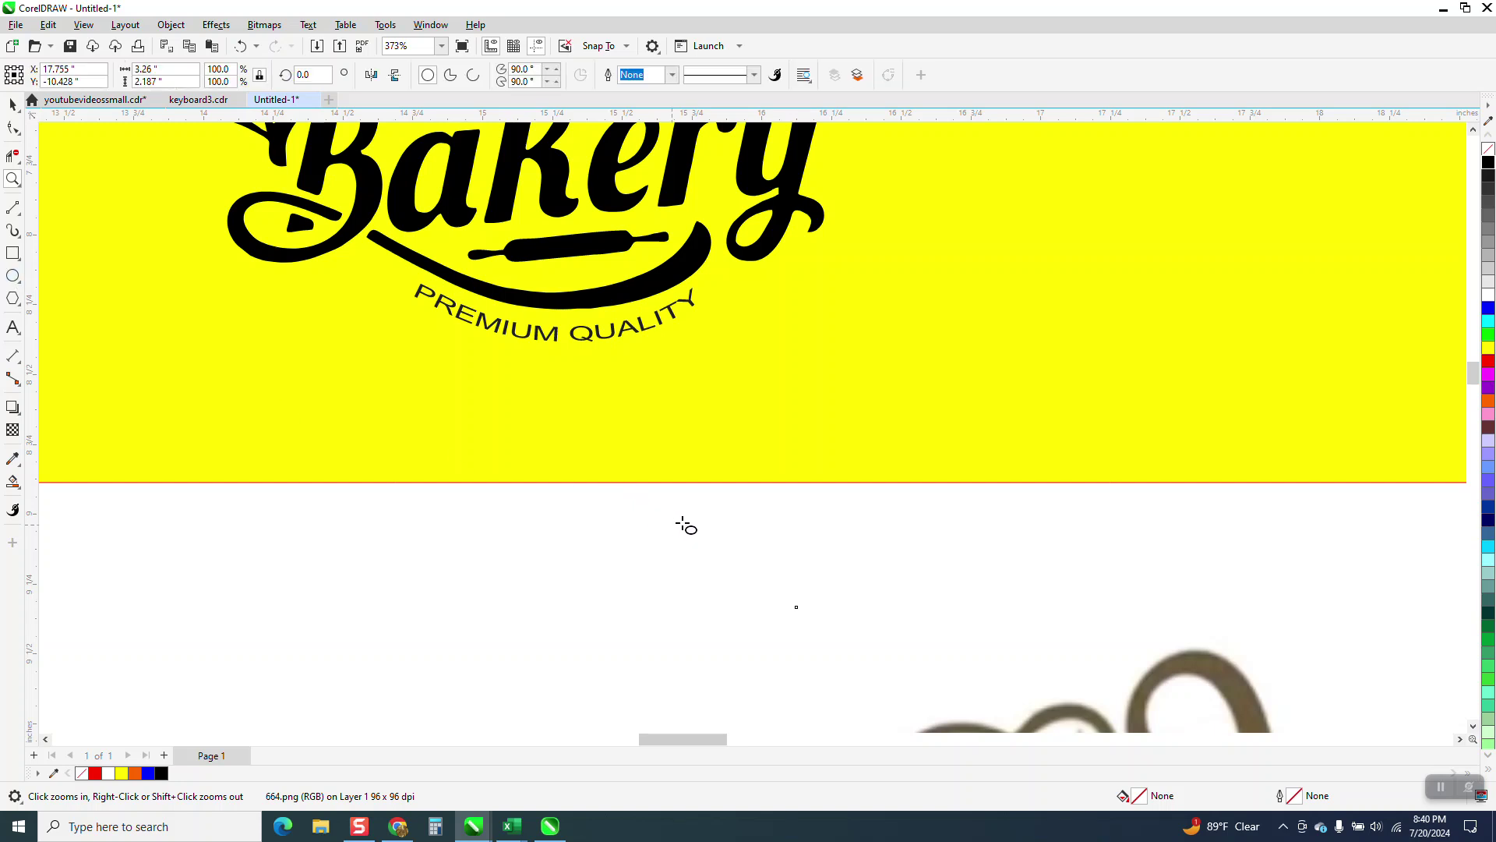
left_click_drag(682, 519, 634, 562)
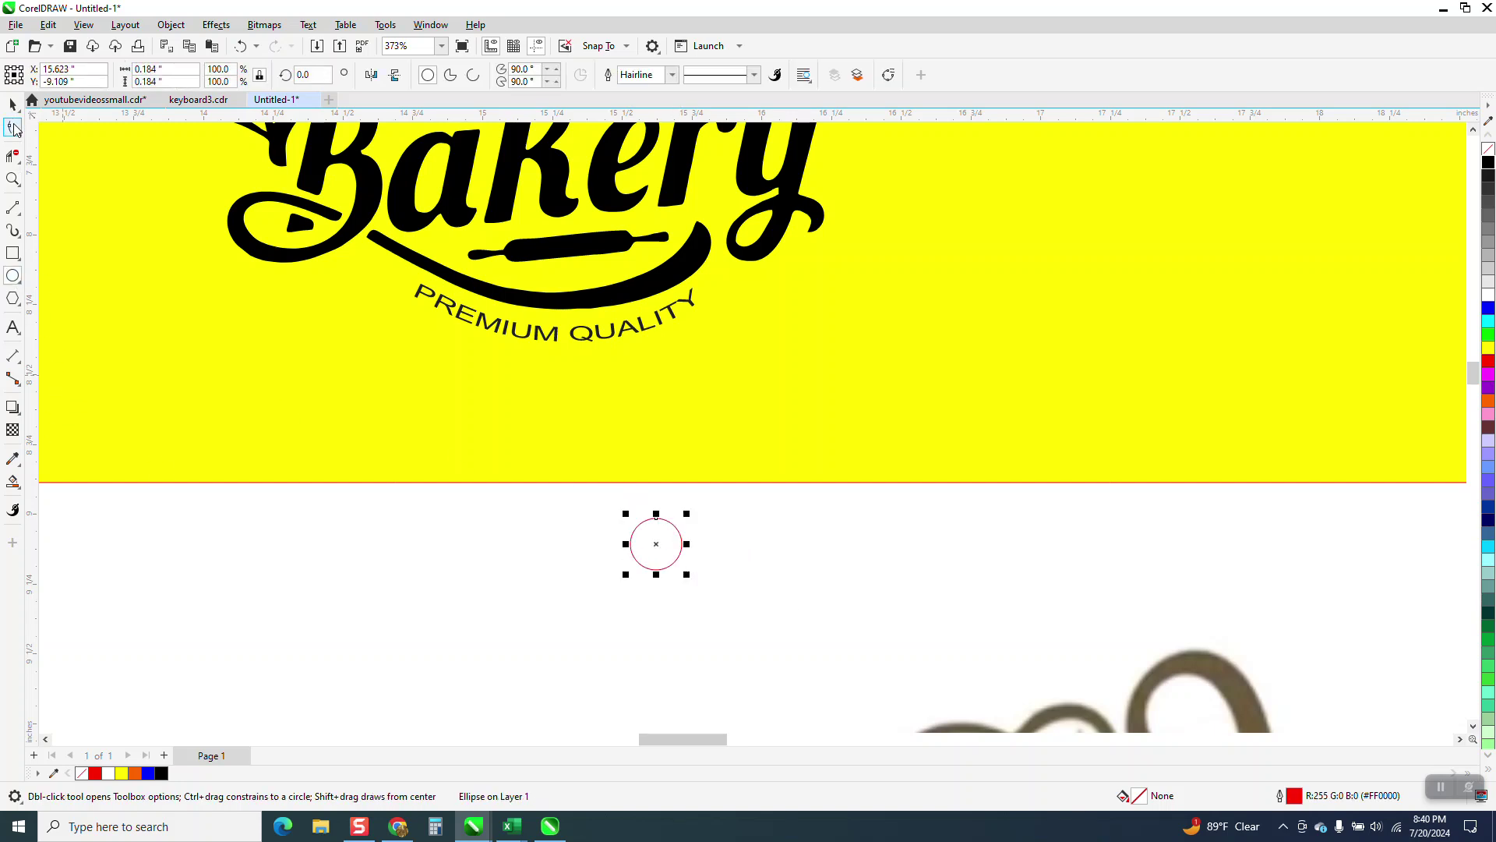
left_click_drag(658, 543, 691, 550)
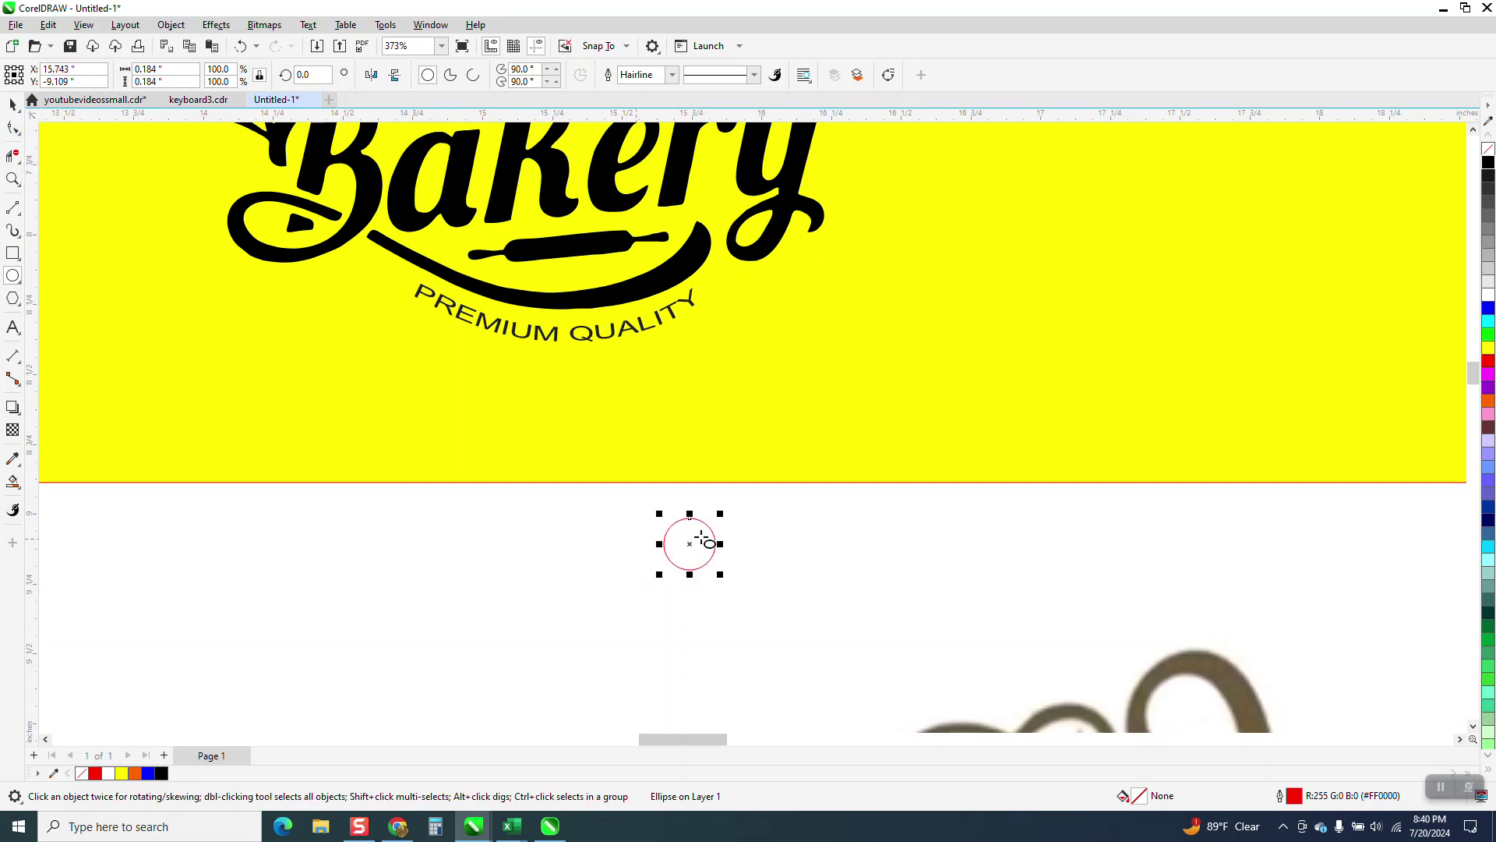
left_click_drag(689, 544, 659, 545)
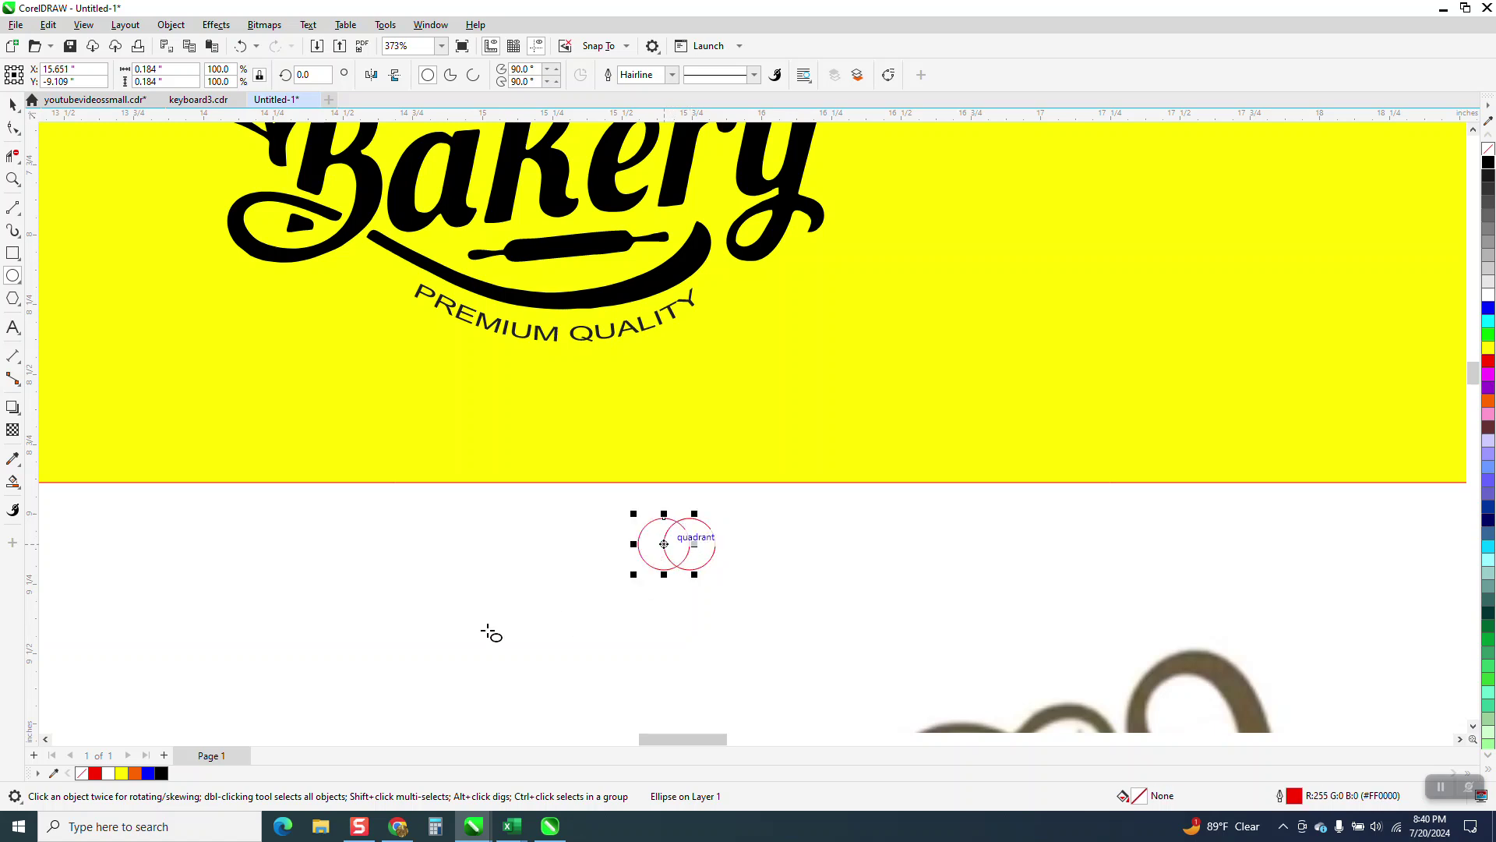
- Smart Fill the circles' overlap black, move the lens aside and shrink it to about 62%
left_click(14, 483)
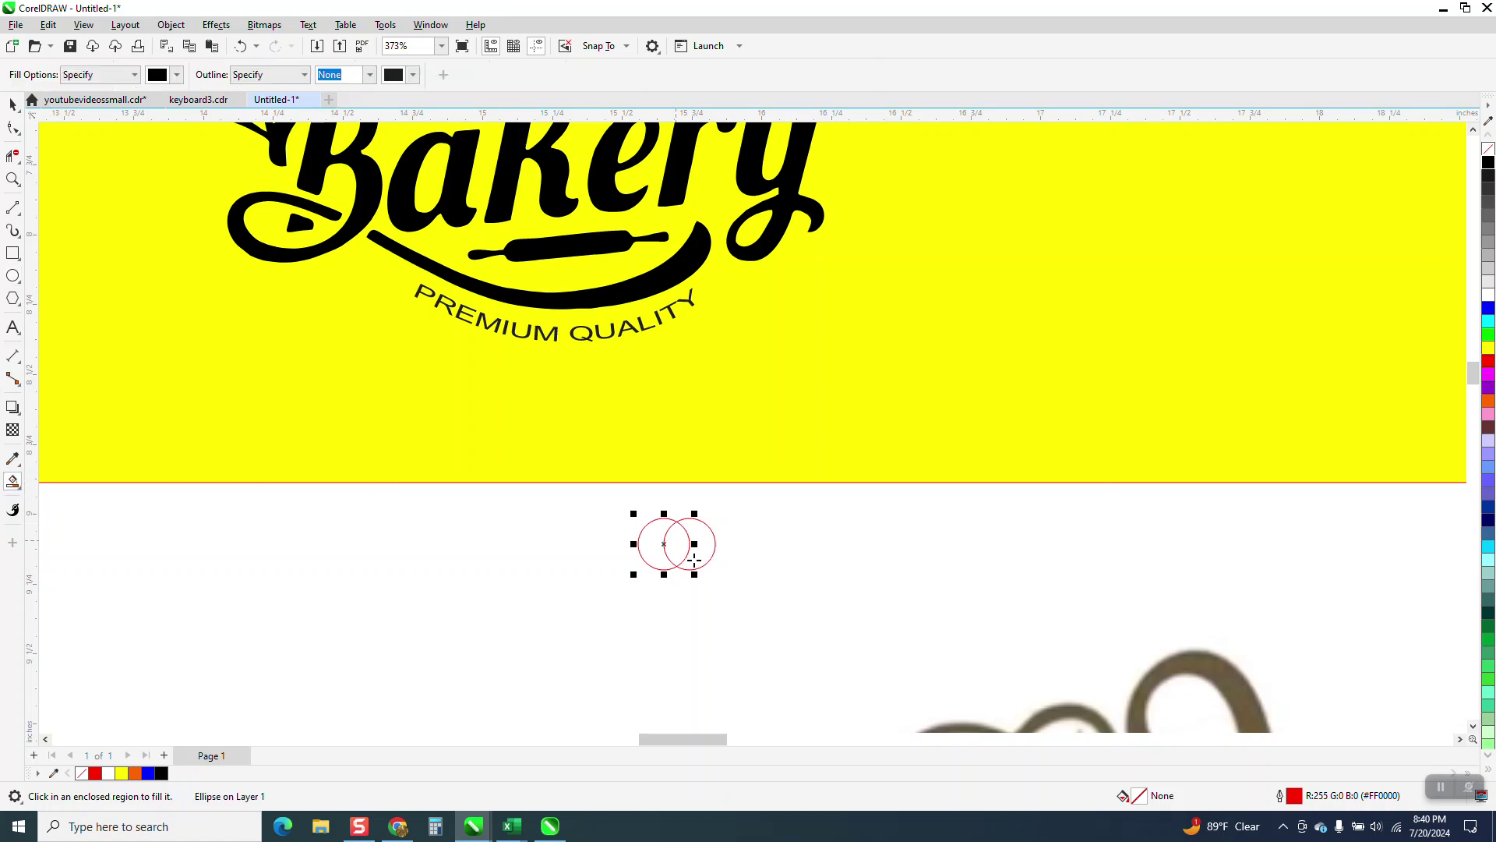
left_click(678, 547)
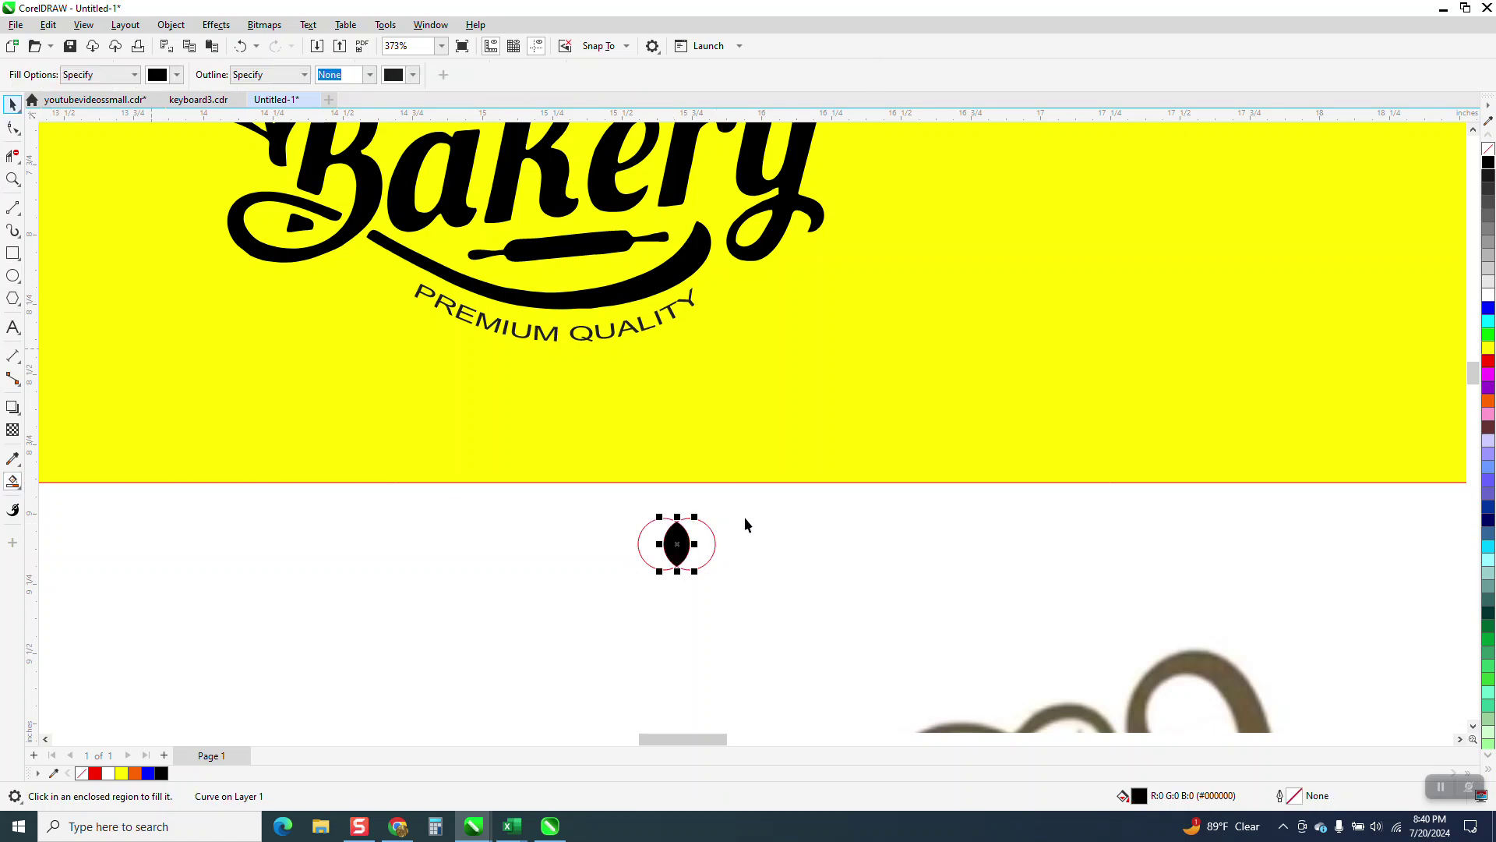
left_click_drag(686, 544, 809, 558)
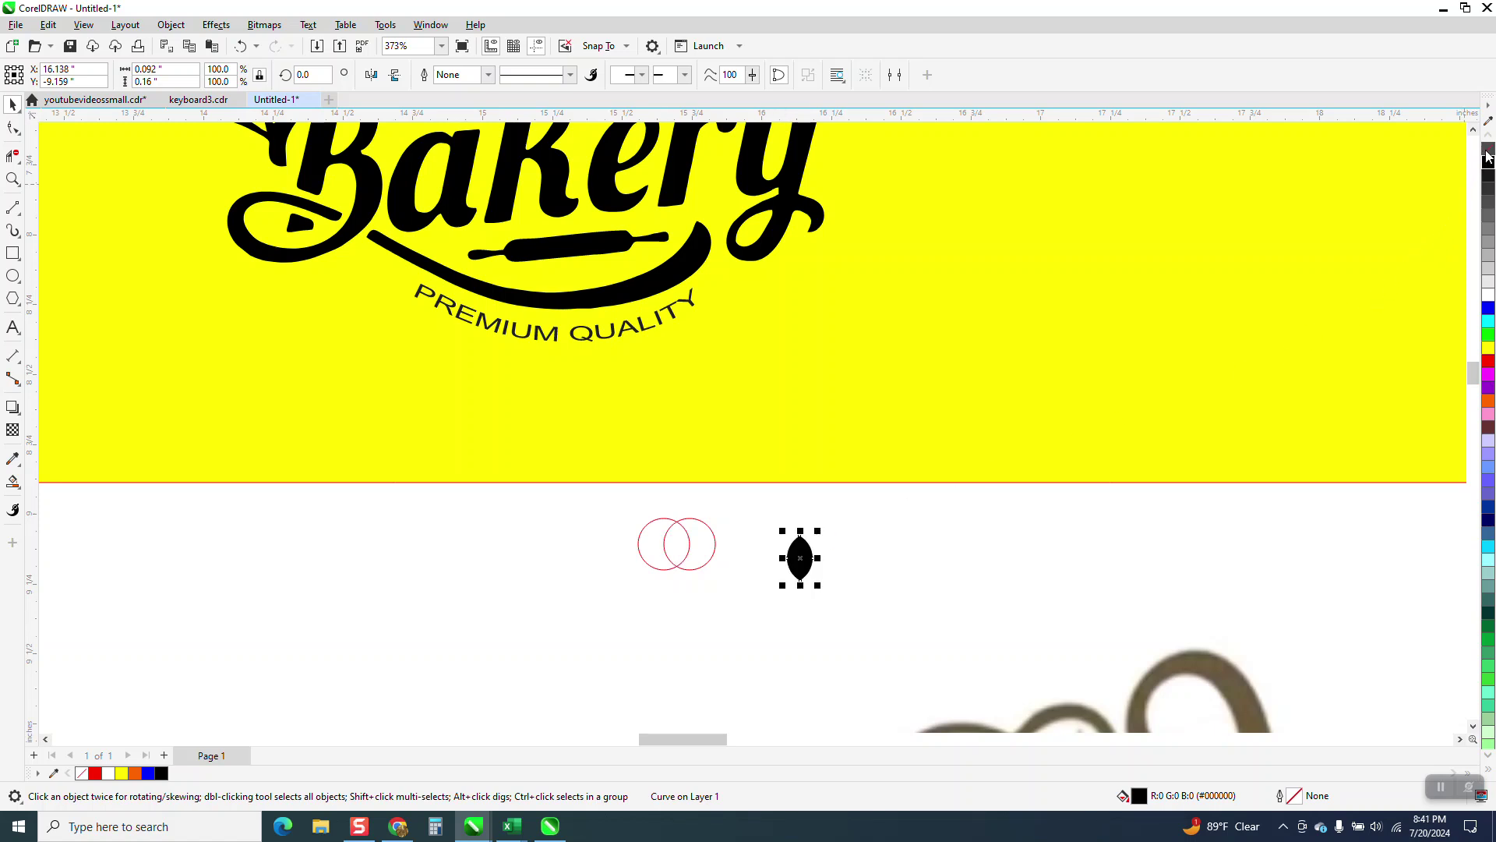
left_click_drag(817, 530, 812, 539)
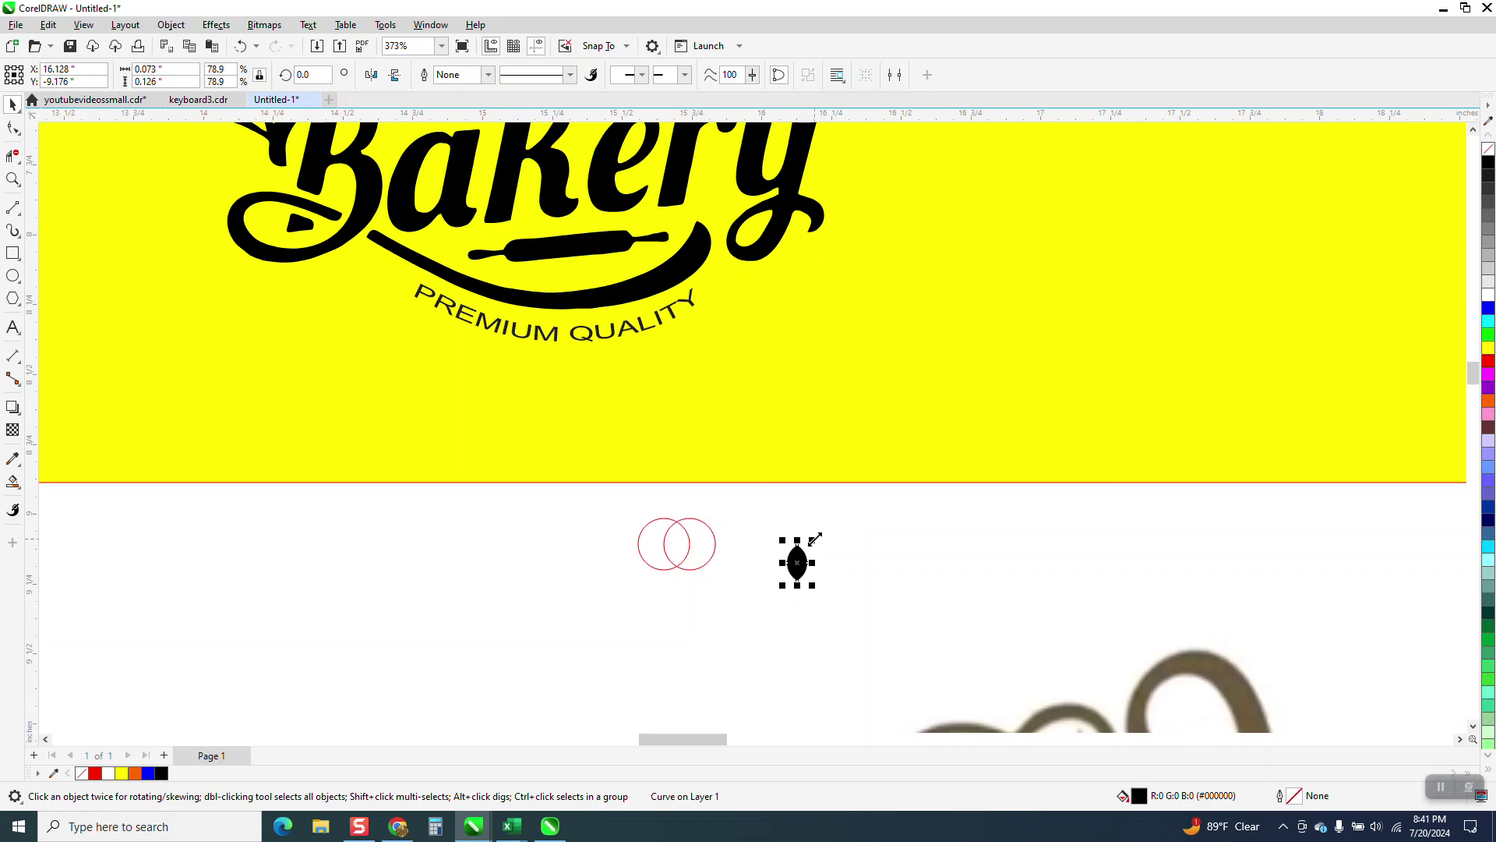
left_click_drag(814, 539, 809, 546)
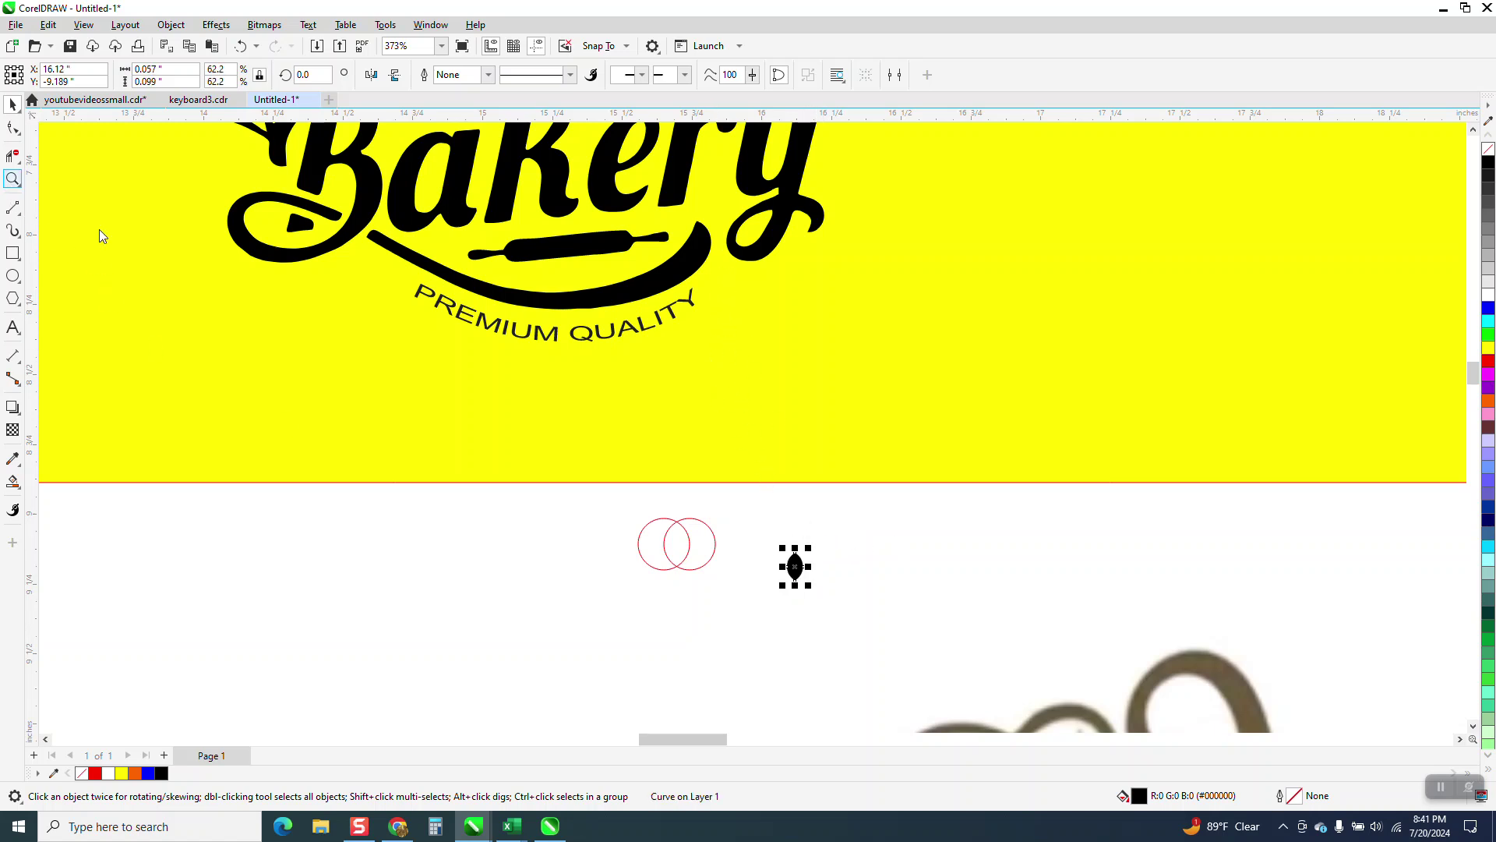
- Narrow the black lens into a slim 0.039 × 0.099 inch leaf
key("z")
left_click_drag(723, 528, 868, 628)
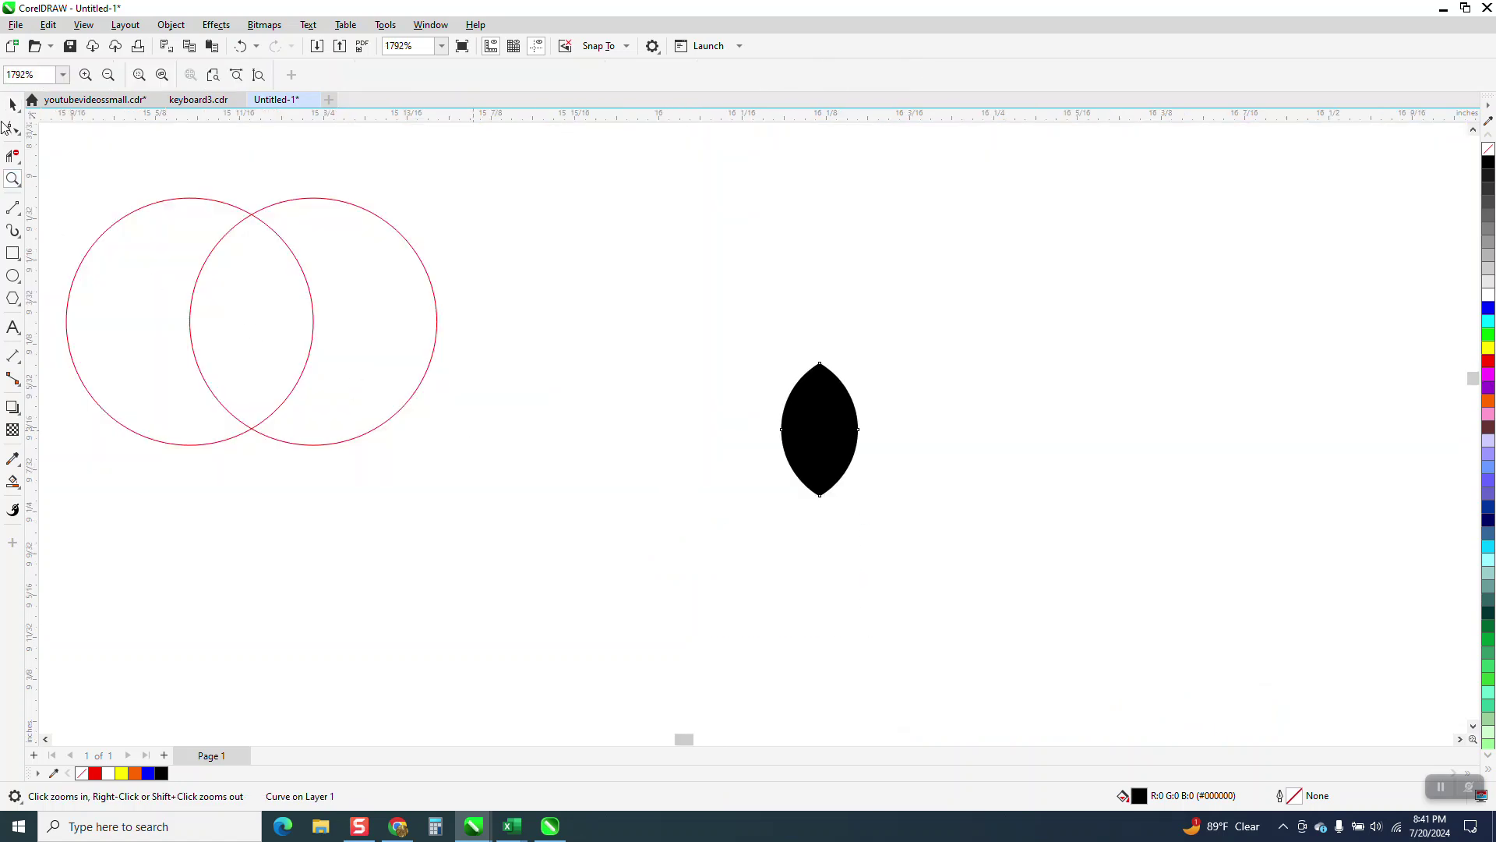
left_click(14, 105)
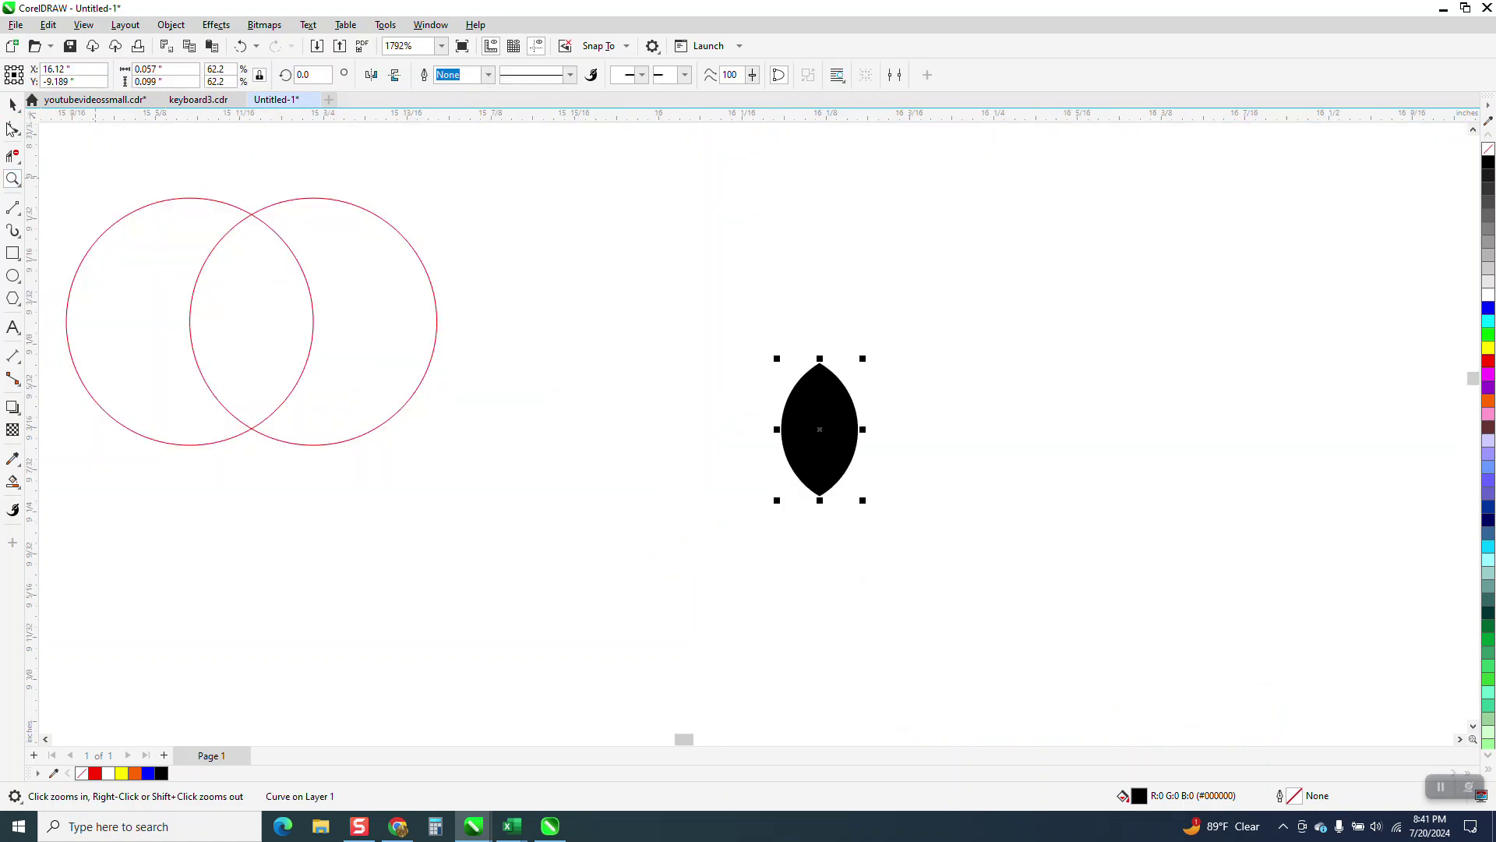
left_click_drag(777, 430, 794, 431)
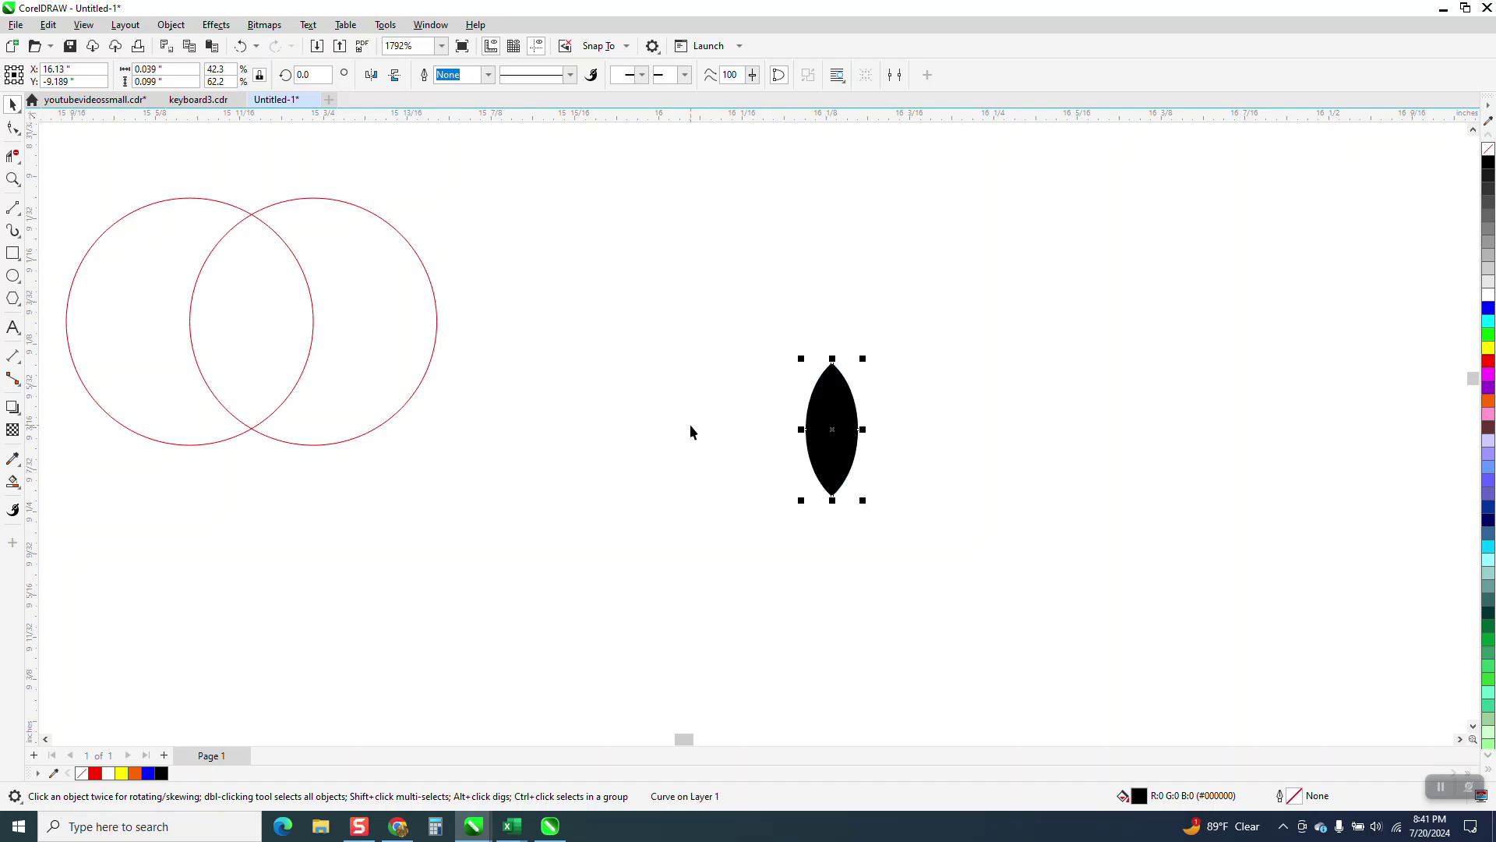
left_click(833, 434)
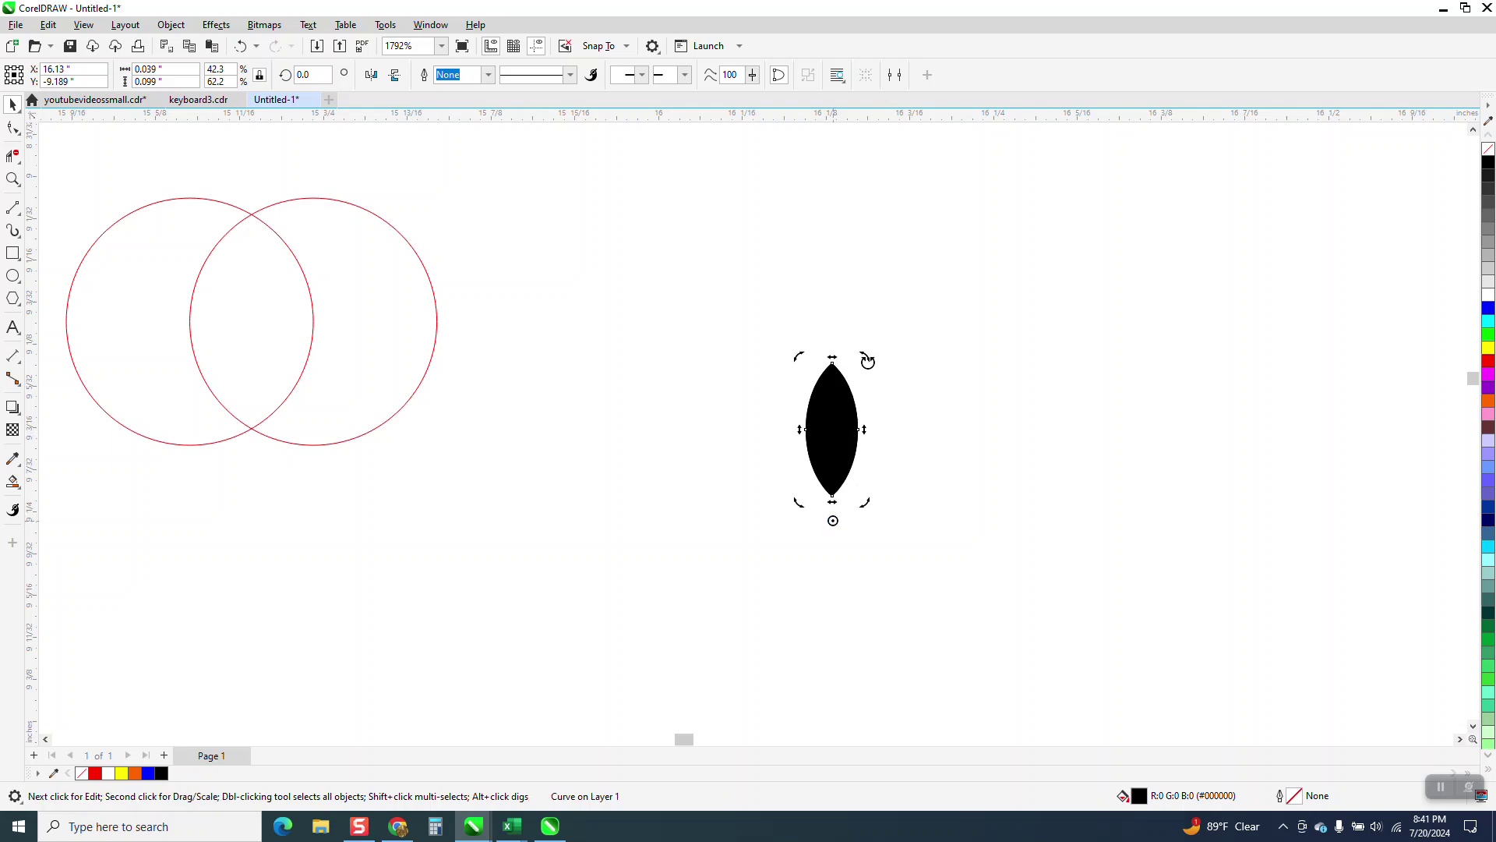
- Make a left-tilted rotated copy of the leaf, delete the extra copy, and mirror it horizontally
left_click_drag(866, 357, 753, 399)
key("ctrl+r")
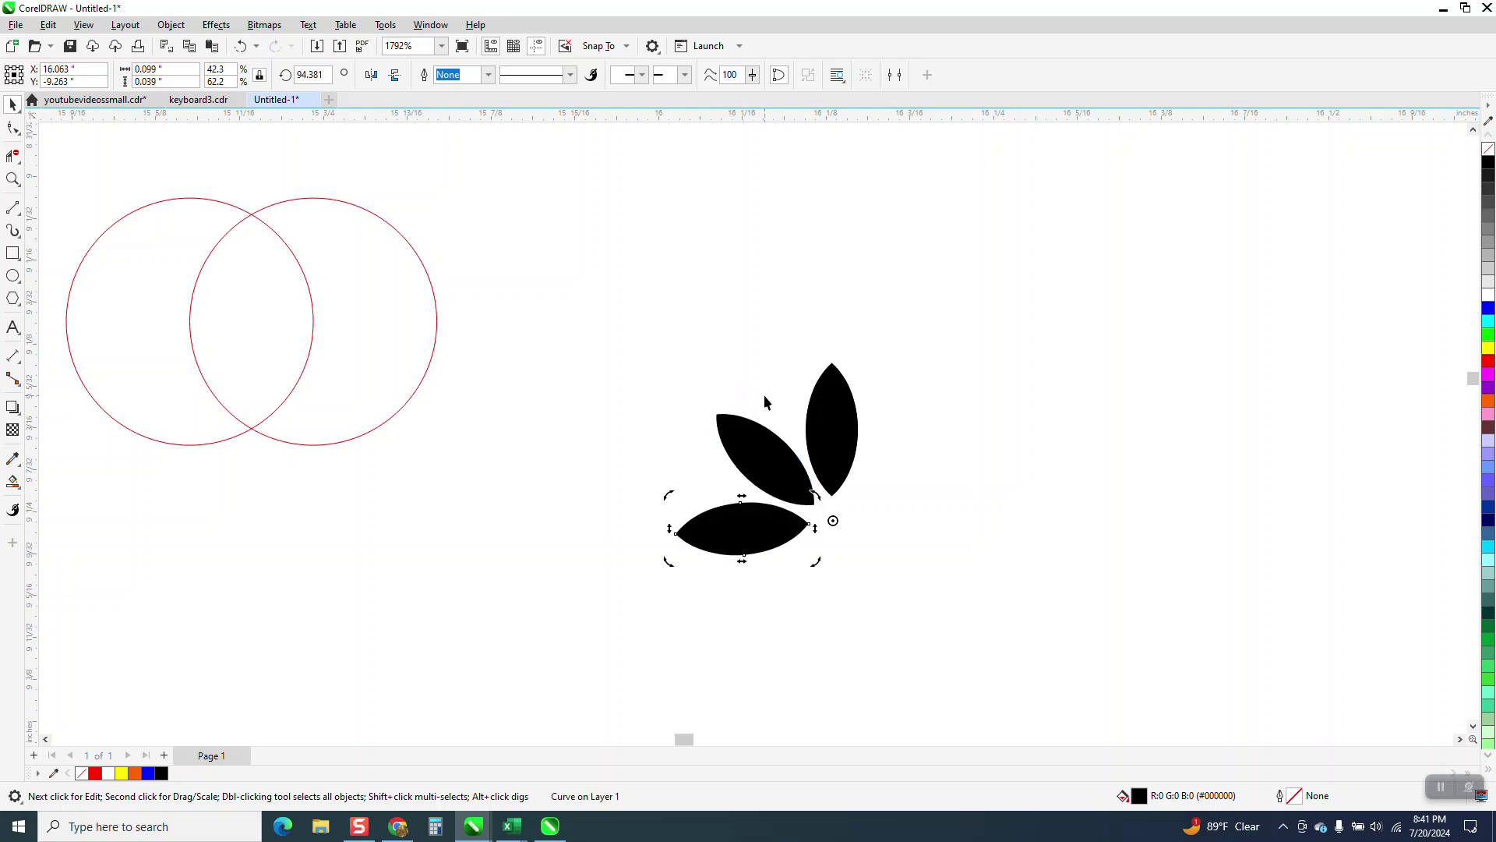
key("Delete")
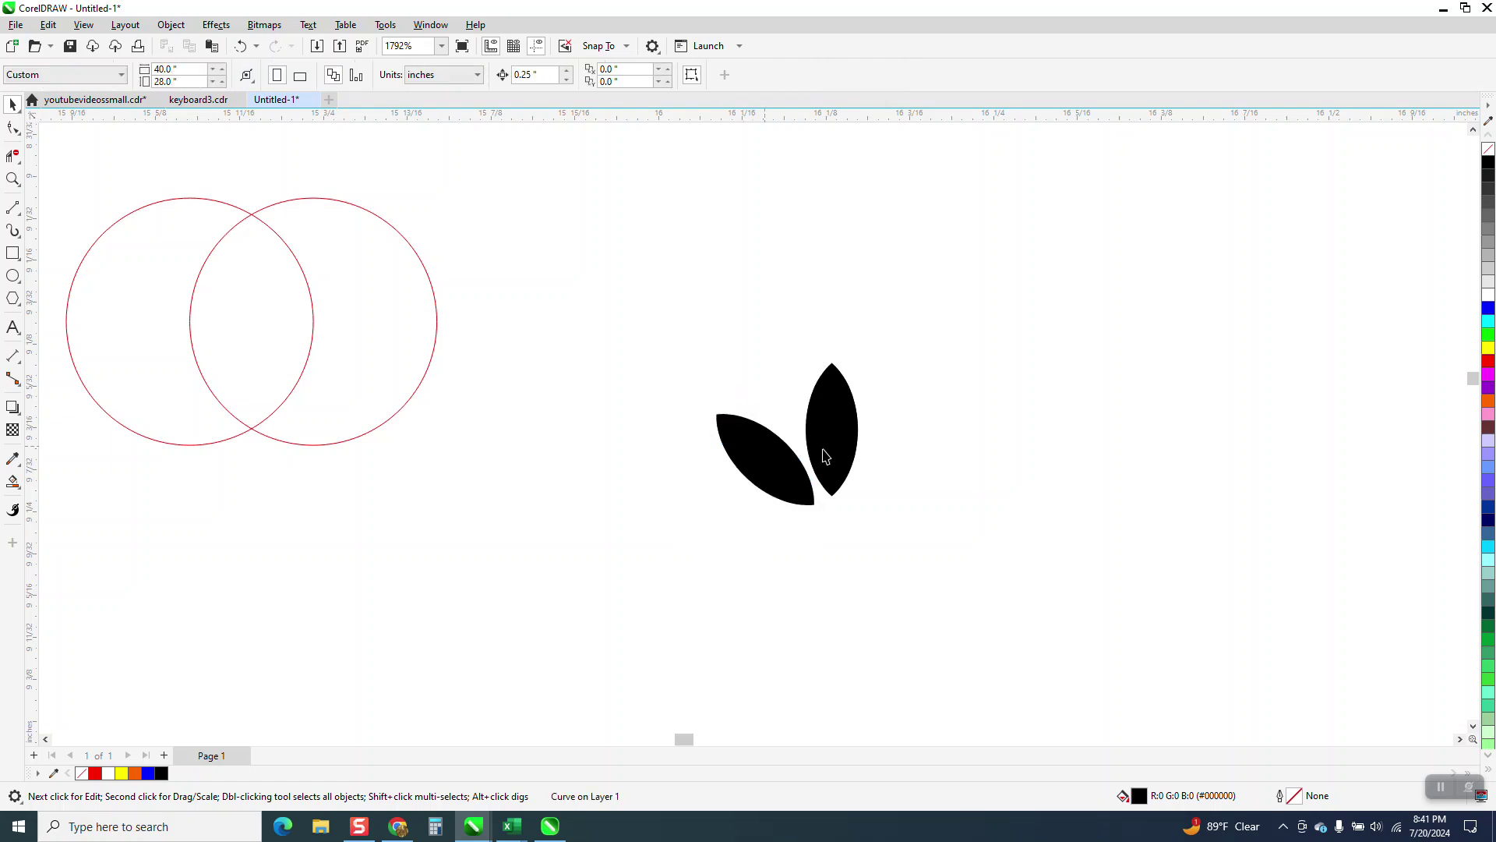
left_click(793, 476)
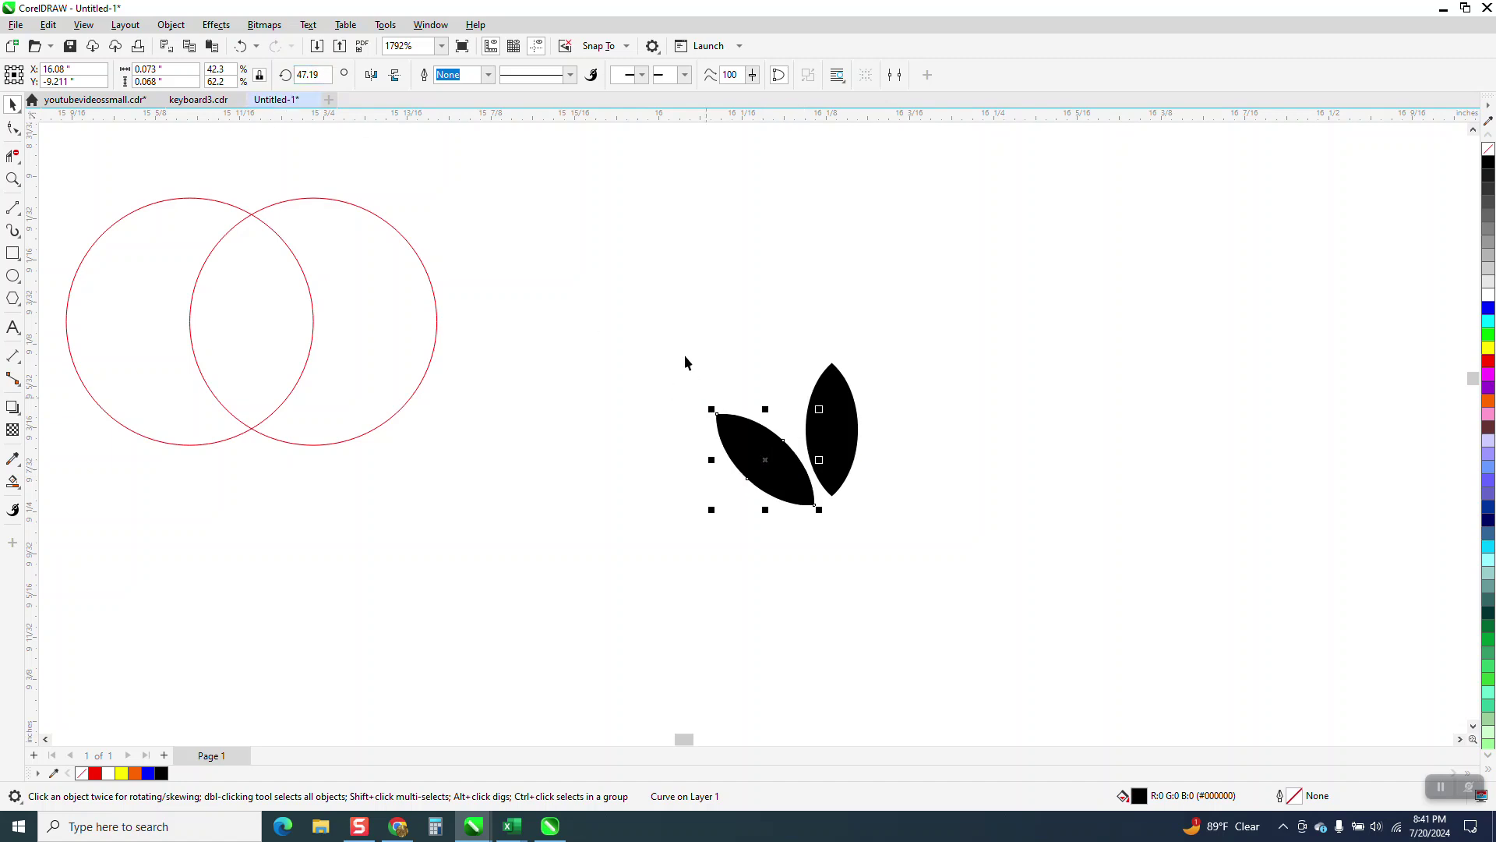
left_click(371, 74)
- Position the mirrored leaf right of the upright middle leaf to complete the fan
left_click_drag(714, 509, 857, 501)
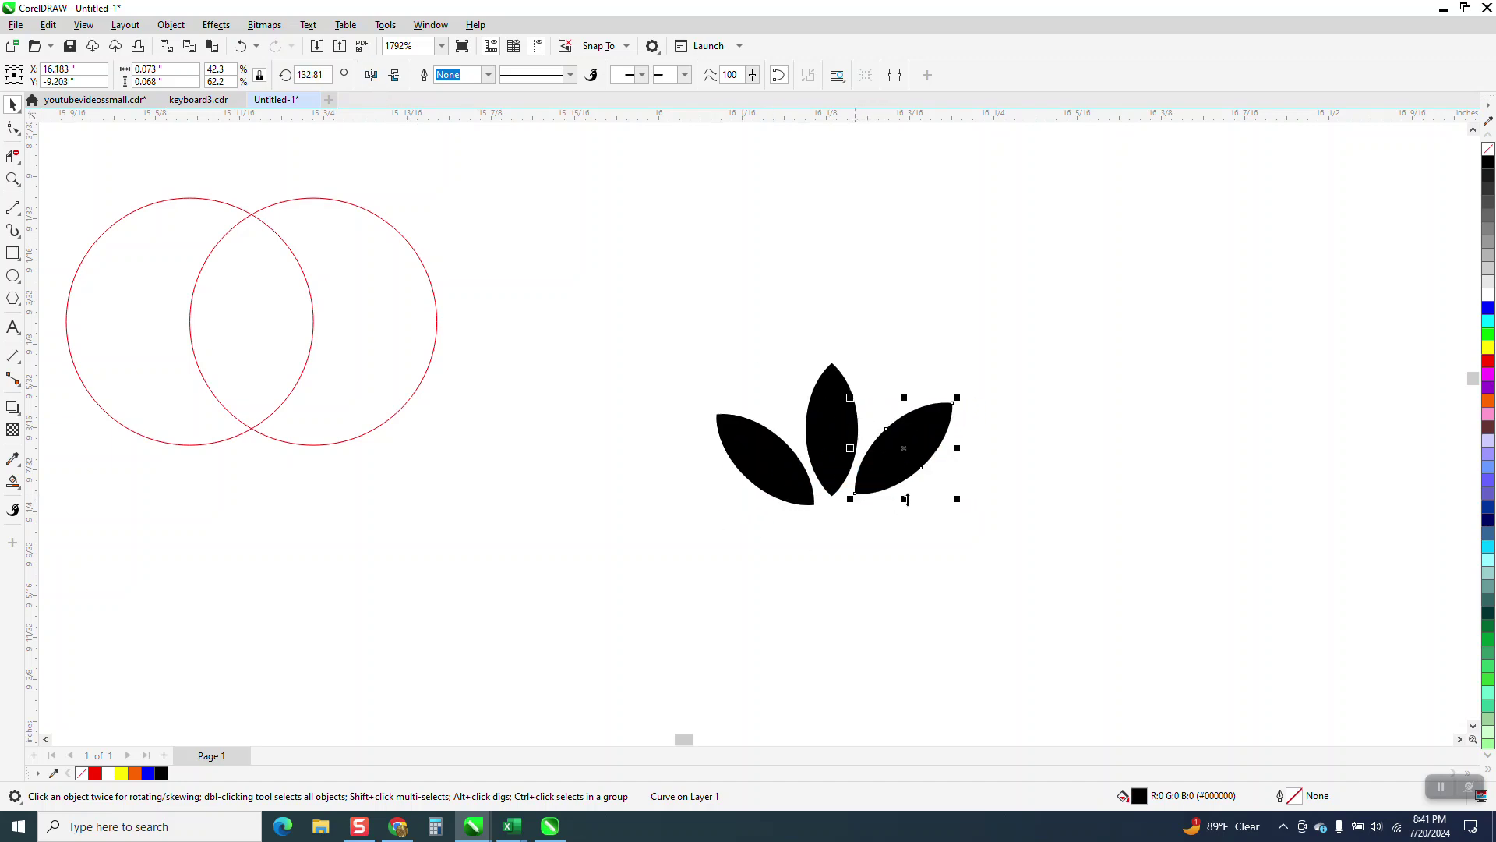
left_click_drag(901, 473, 904, 483)
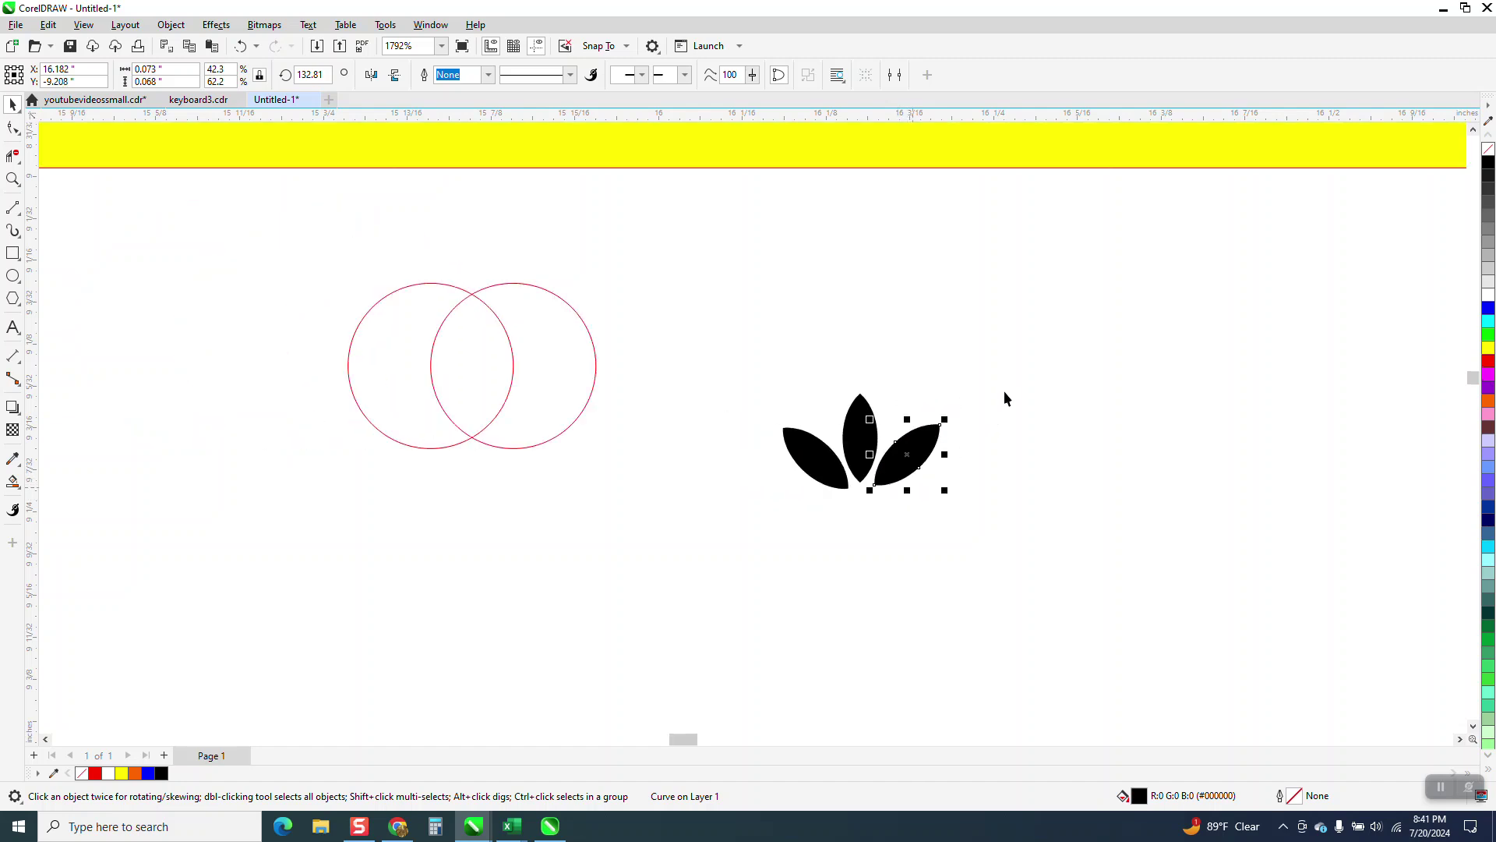
left_click_drag(1016, 361, 696, 559)
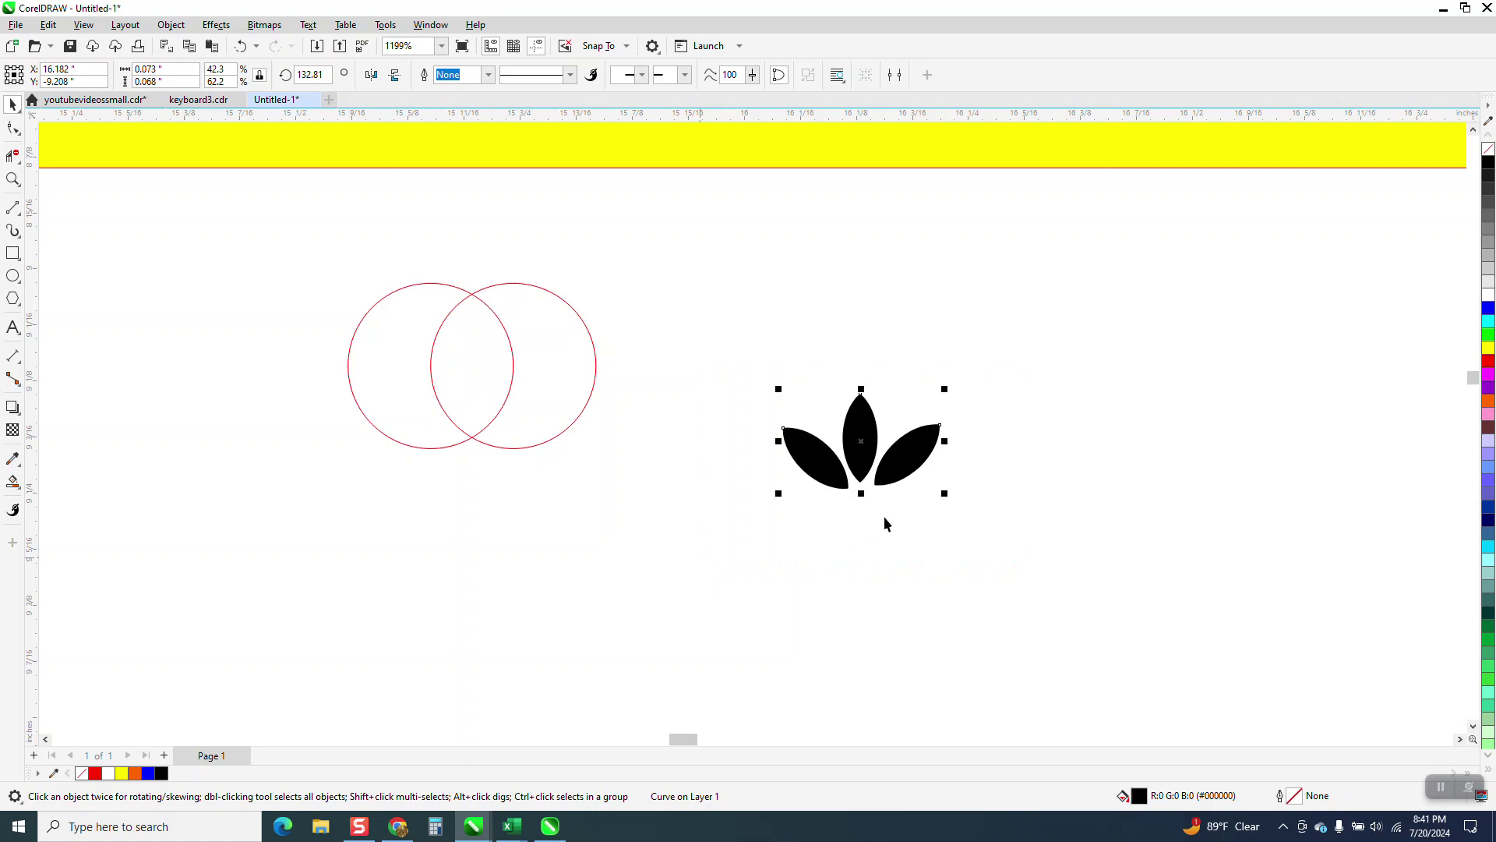
left_click(871, 437)
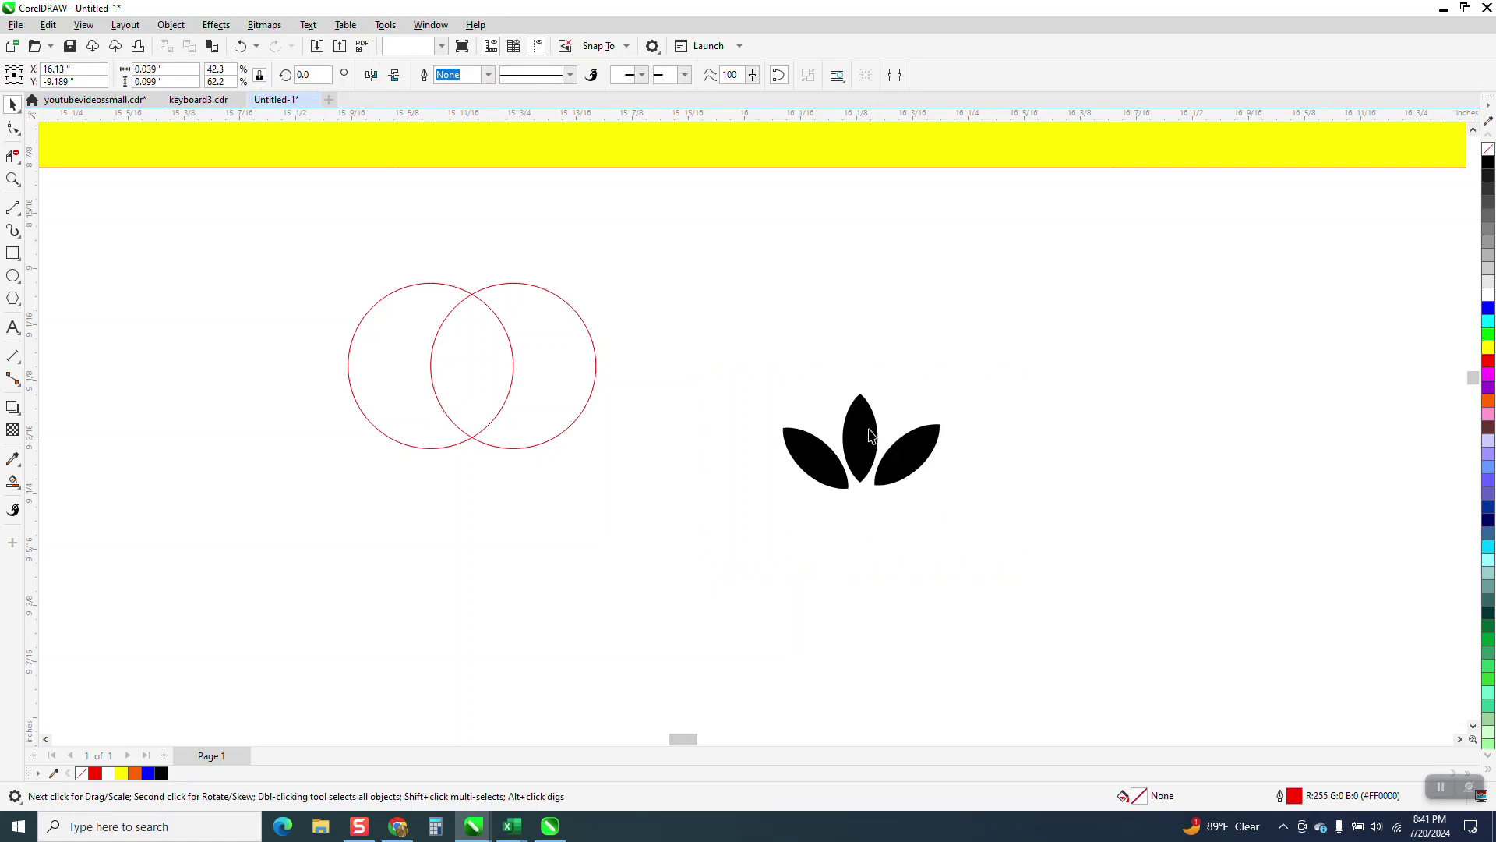
left_click(869, 424)
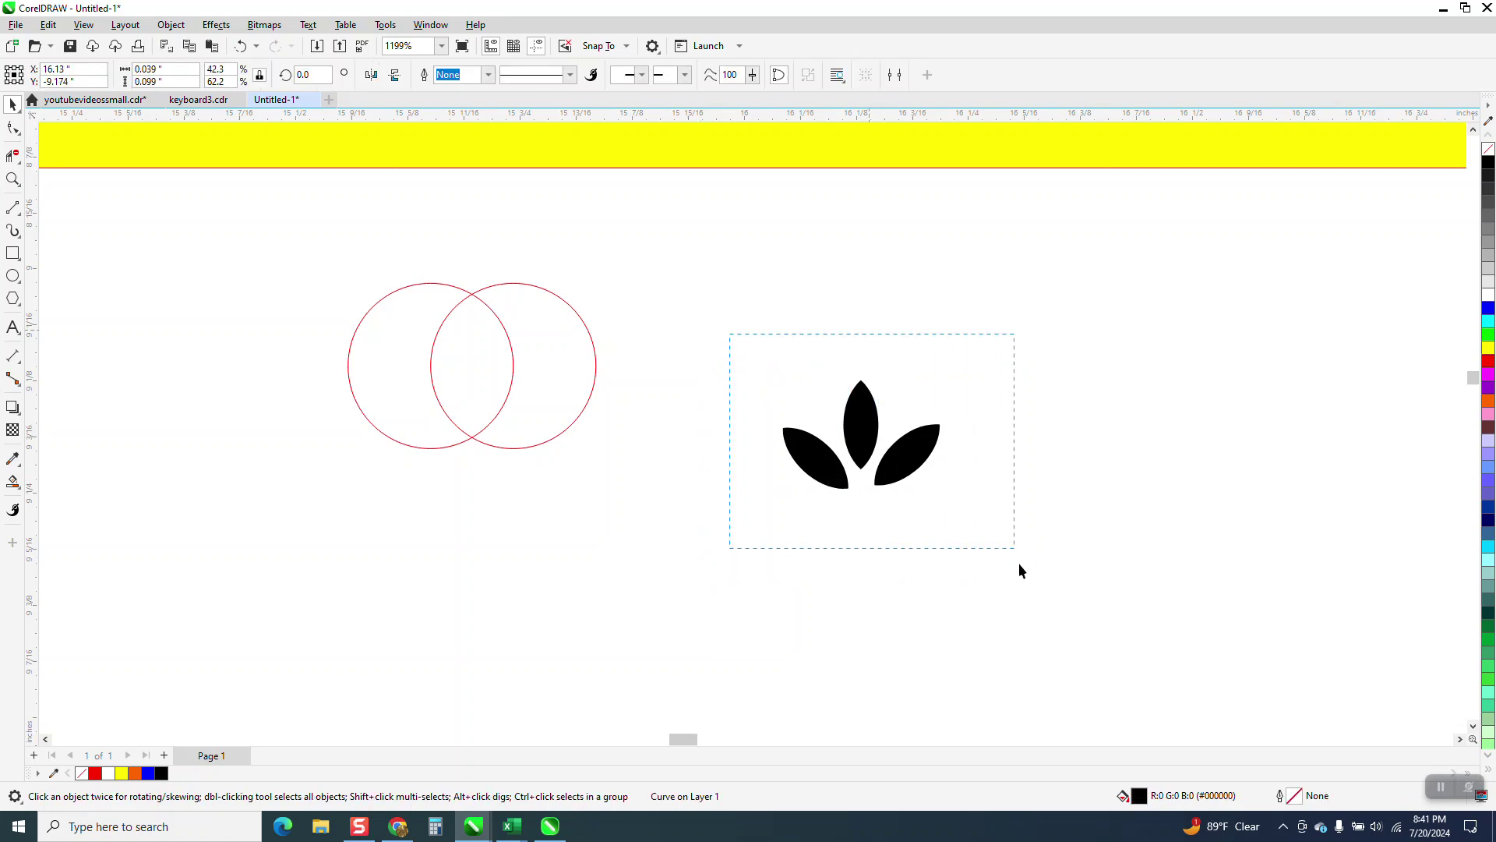
- Group the three leaves and move the group beside the QUALITY text
left_click_drag(1018, 563, 1022, 568)
scroll(1023, 568, "down", 1)
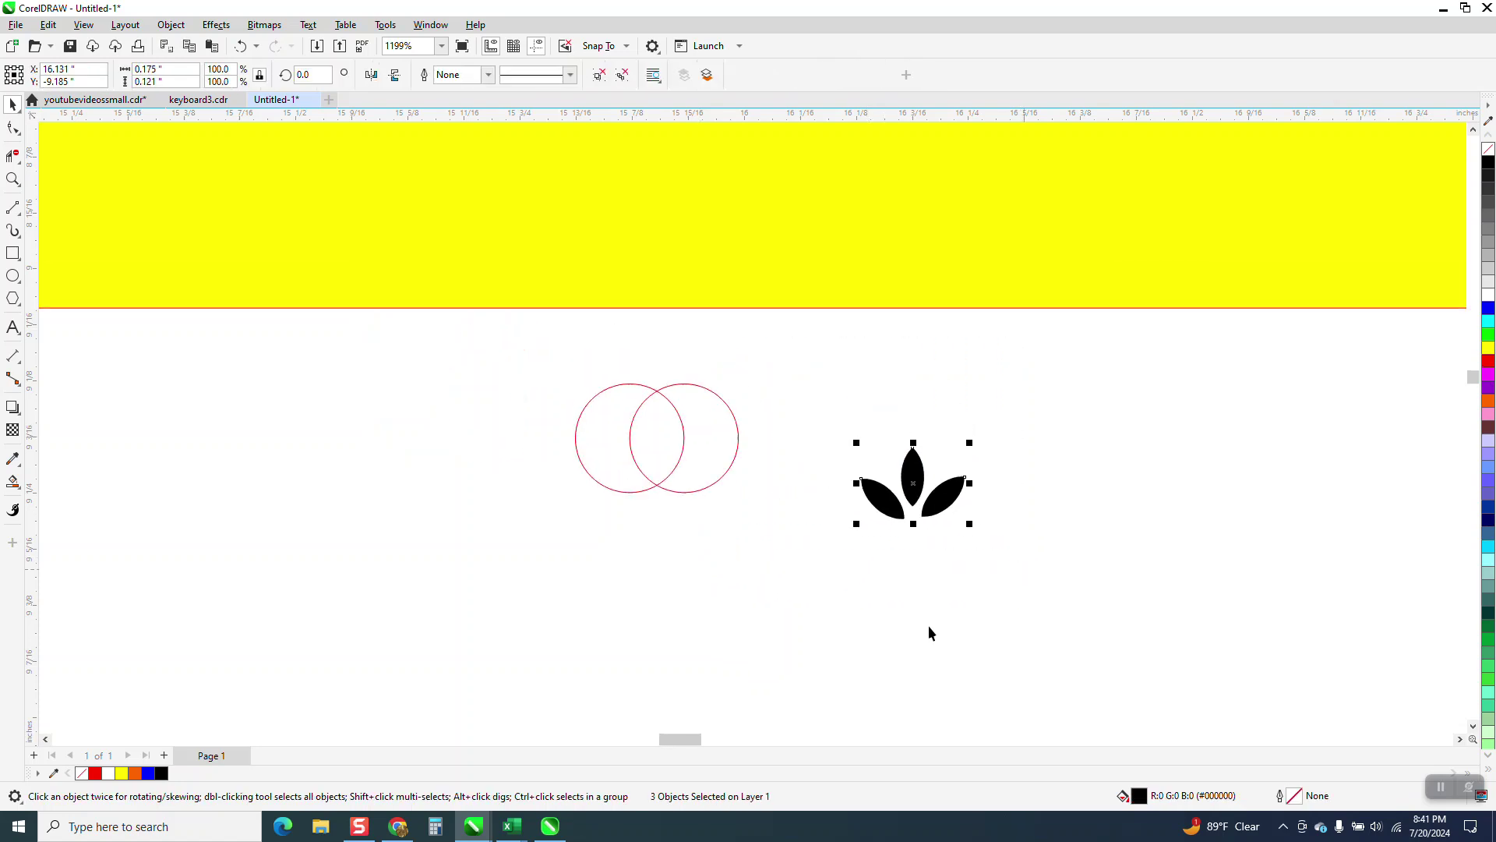
scroll(948, 627, "down", 3)
key("ctrl+g")
left_click_drag(926, 523, 999, 272)
- Rotate the leaf group to follow the curve of the text
left_click(13, 179)
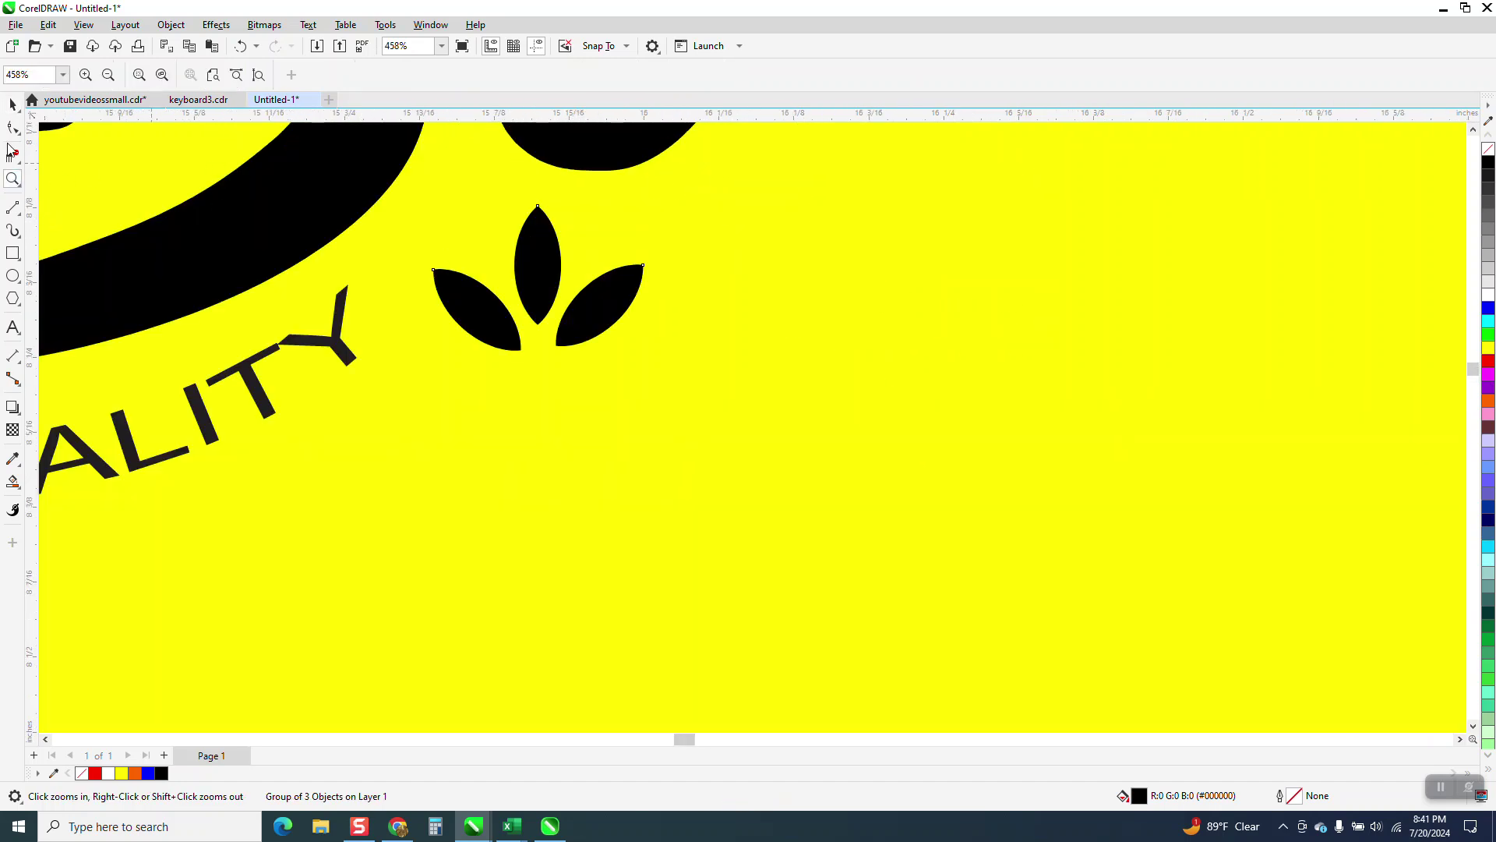
key("space")
left_click(537, 284)
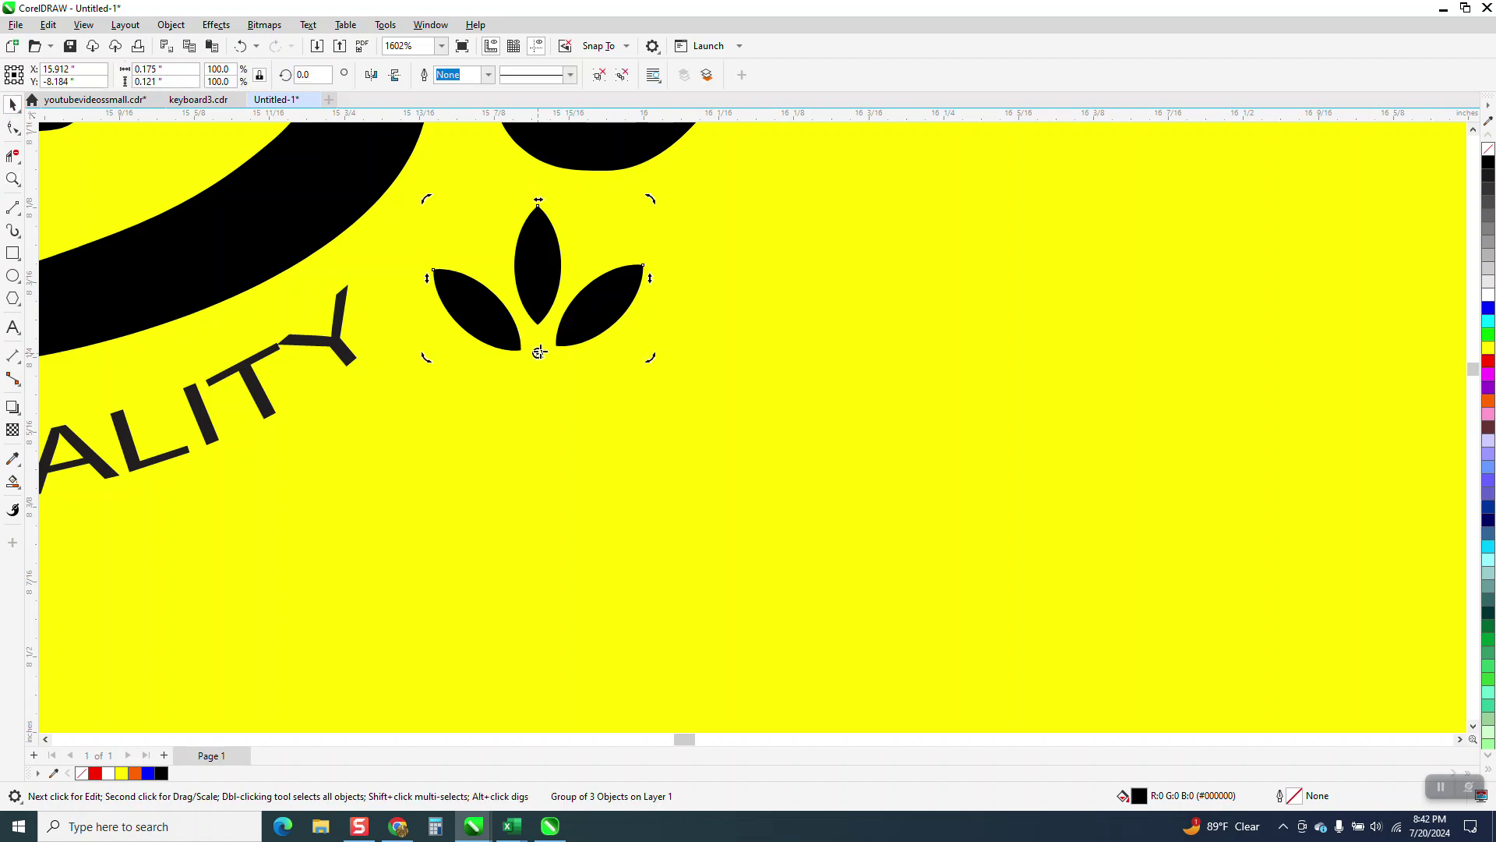
left_click_drag(643, 212, 446, 273)
left_click(661, 391)
- Place a horizontally mirrored copy of the leaves left of PREMIUM, then select the red circles
scroll(656, 364, "down", 5)
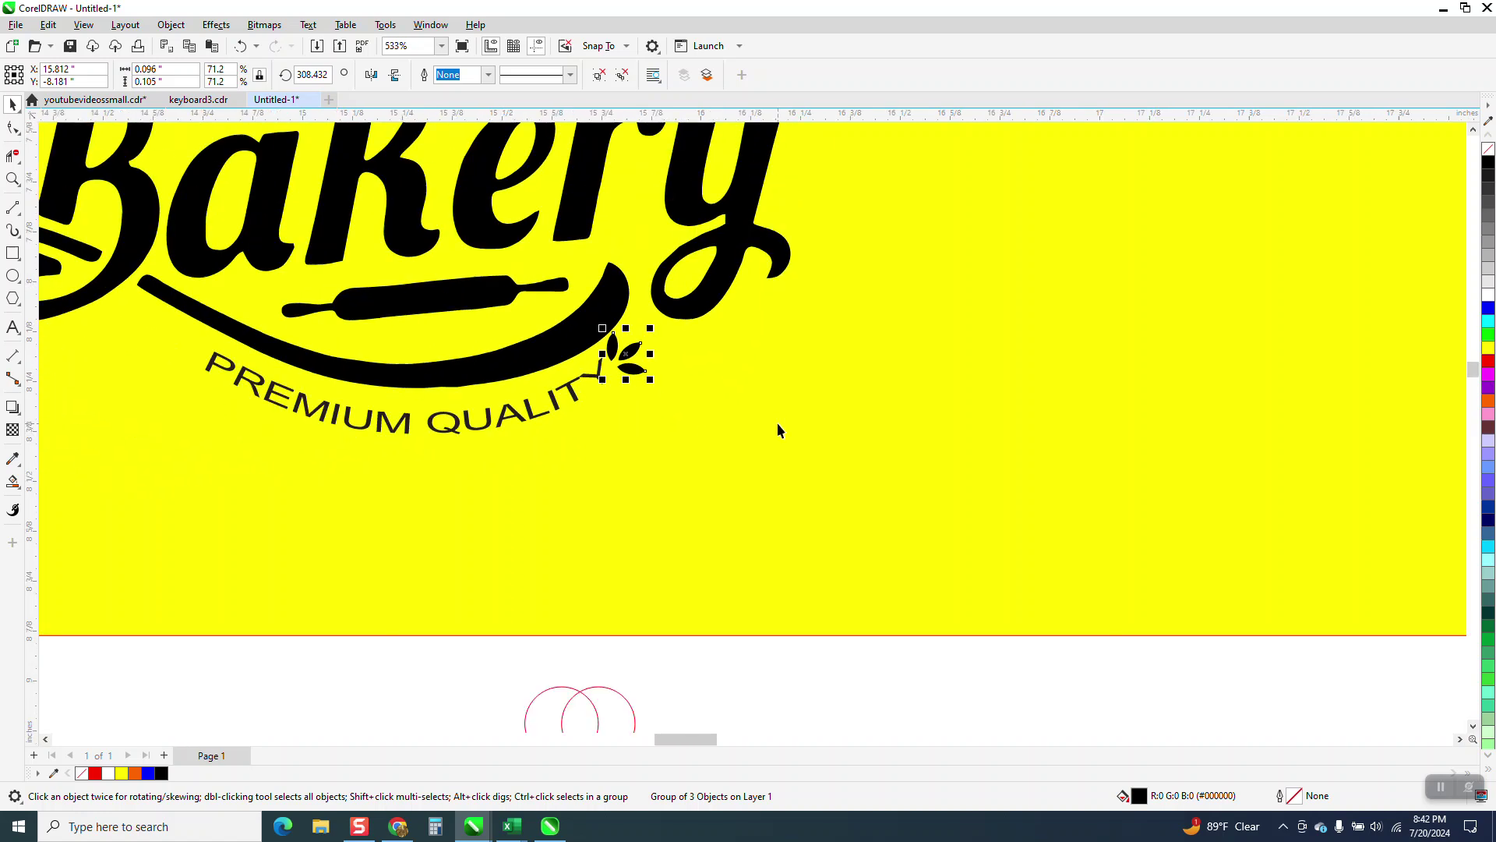
left_click(372, 75)
left_click_drag(633, 365, 192, 360)
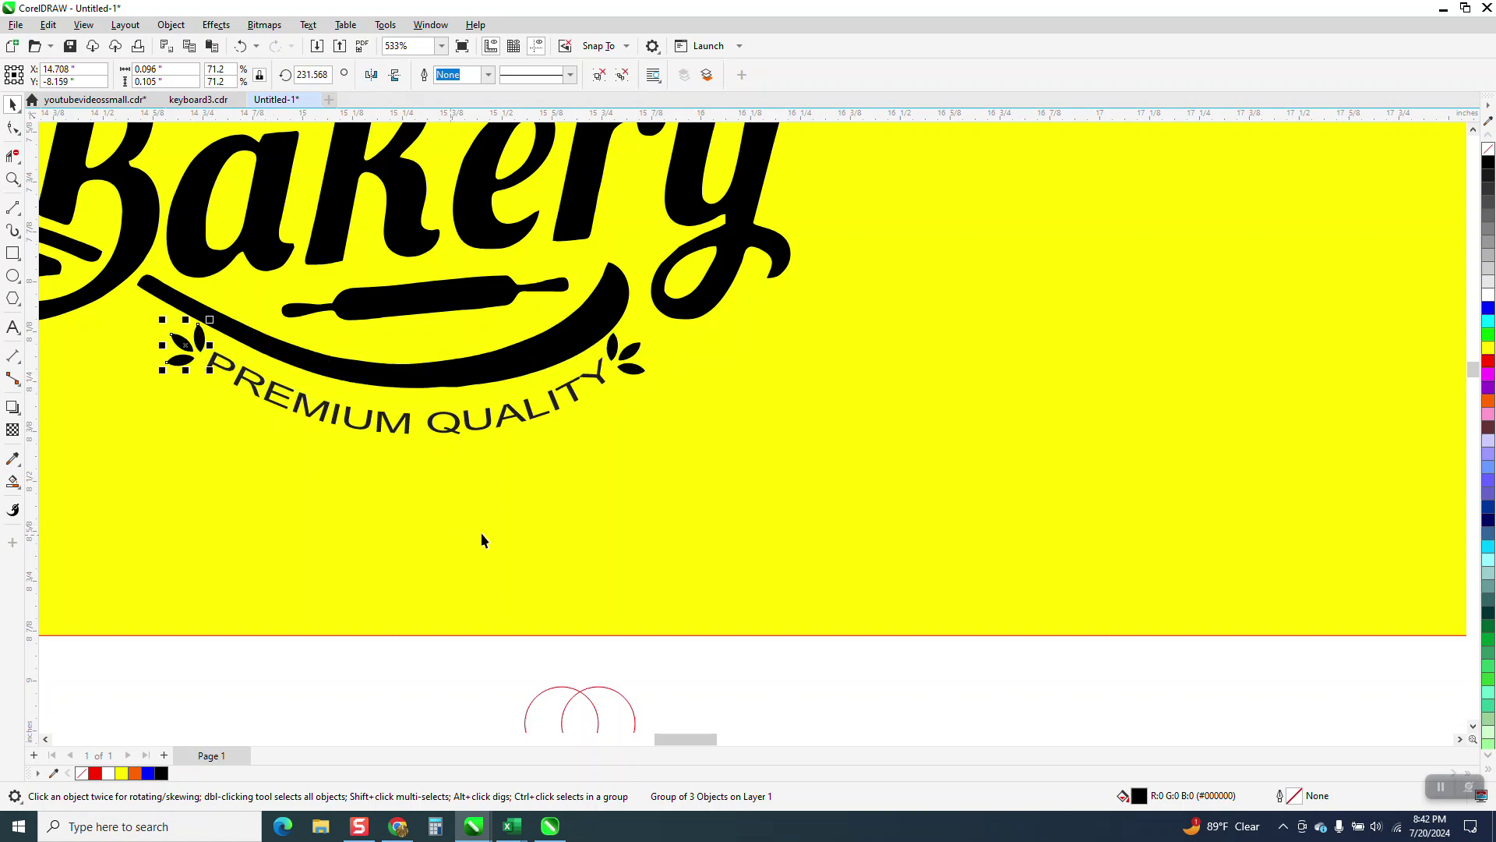
scroll(601, 530, "down", 4)
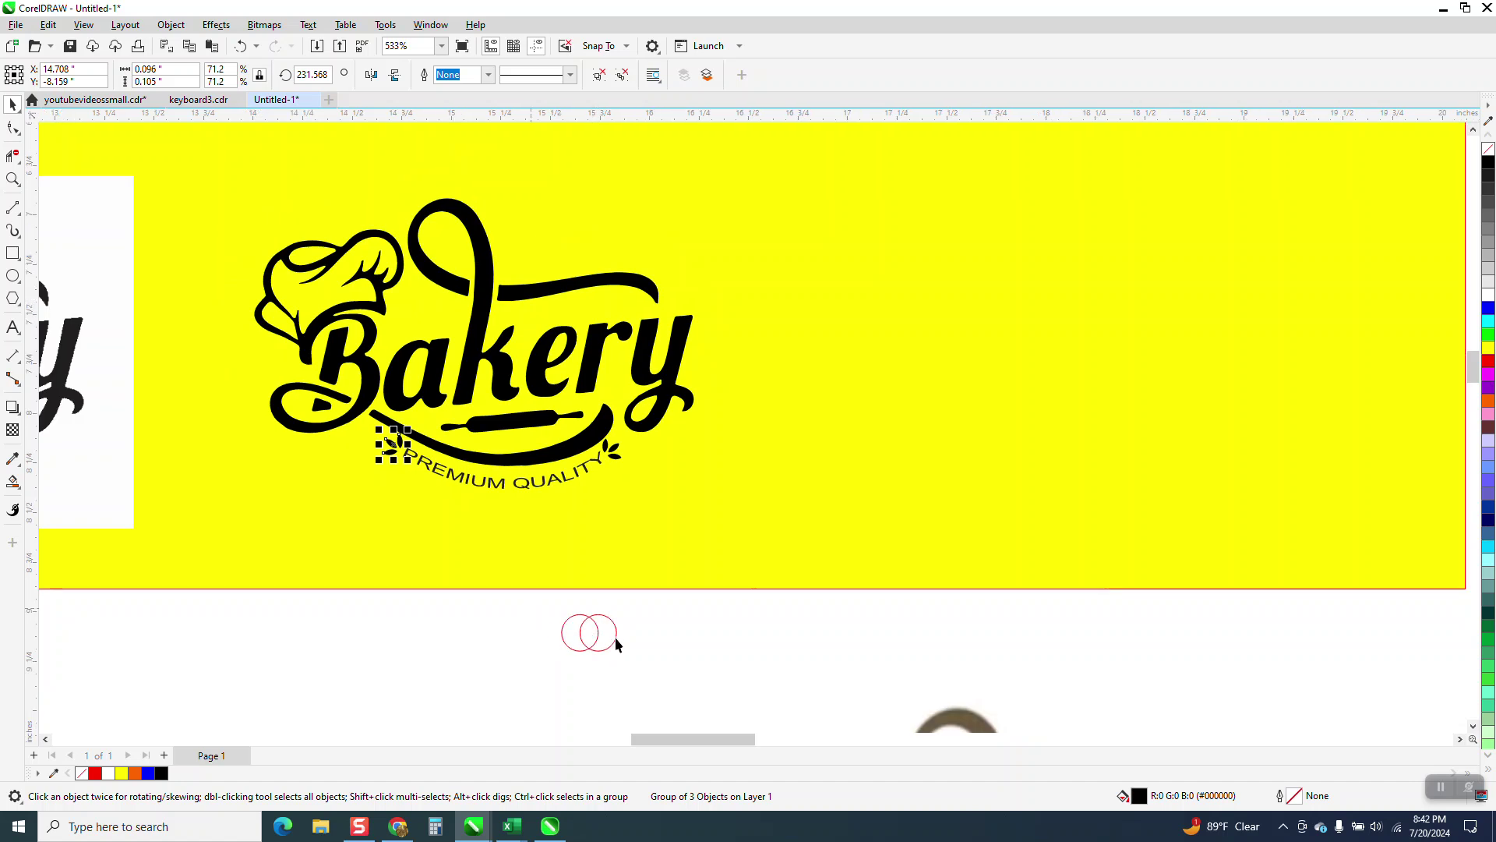
left_click_drag(528, 606, 713, 671)
- Send the red circles behind the background and zoom in on the hat stem above the B
key("shift+Page_Down")
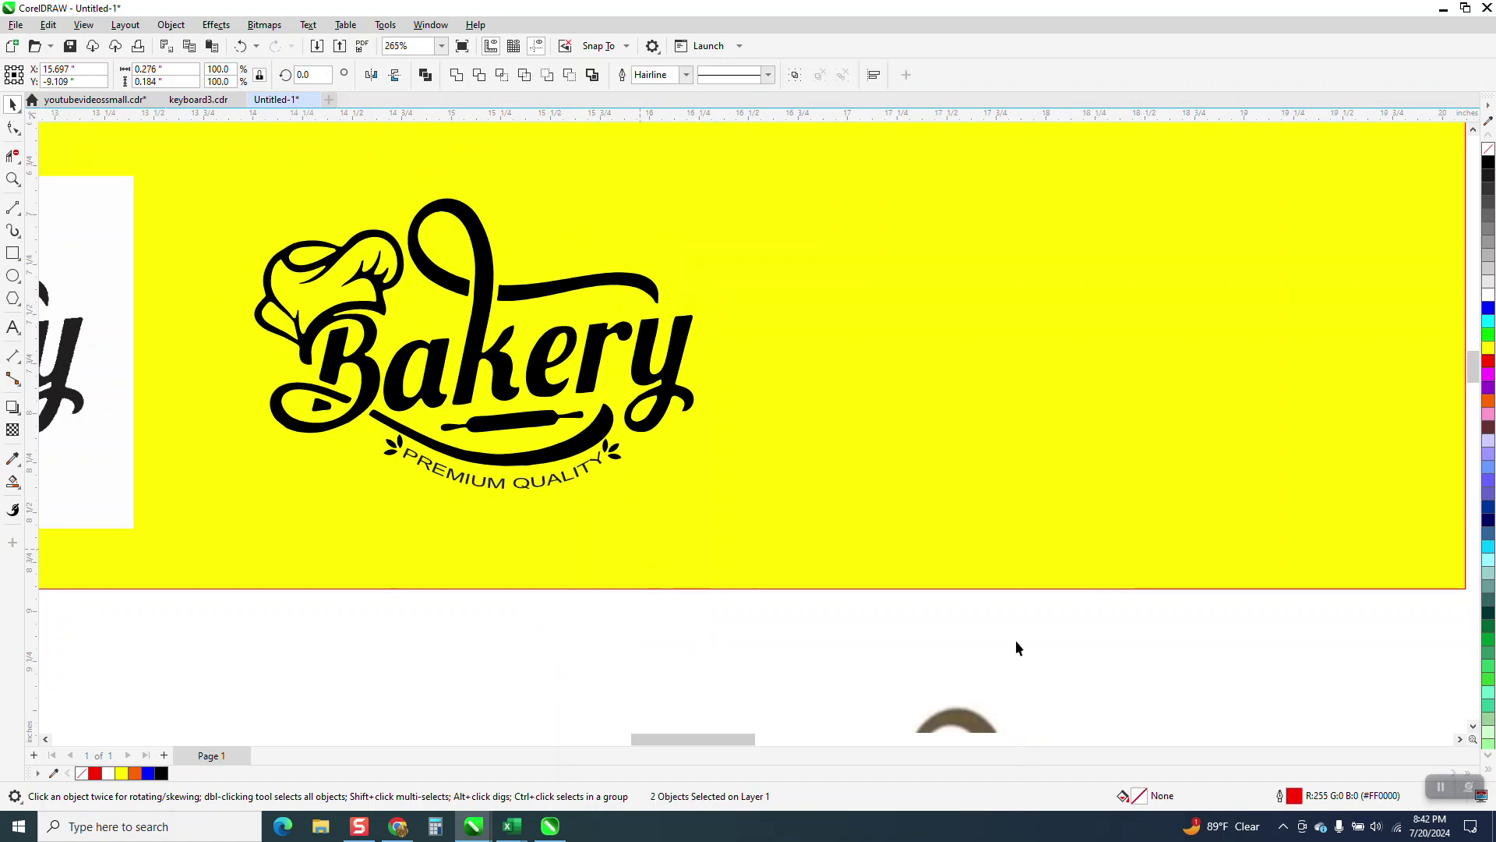
key("Escape")
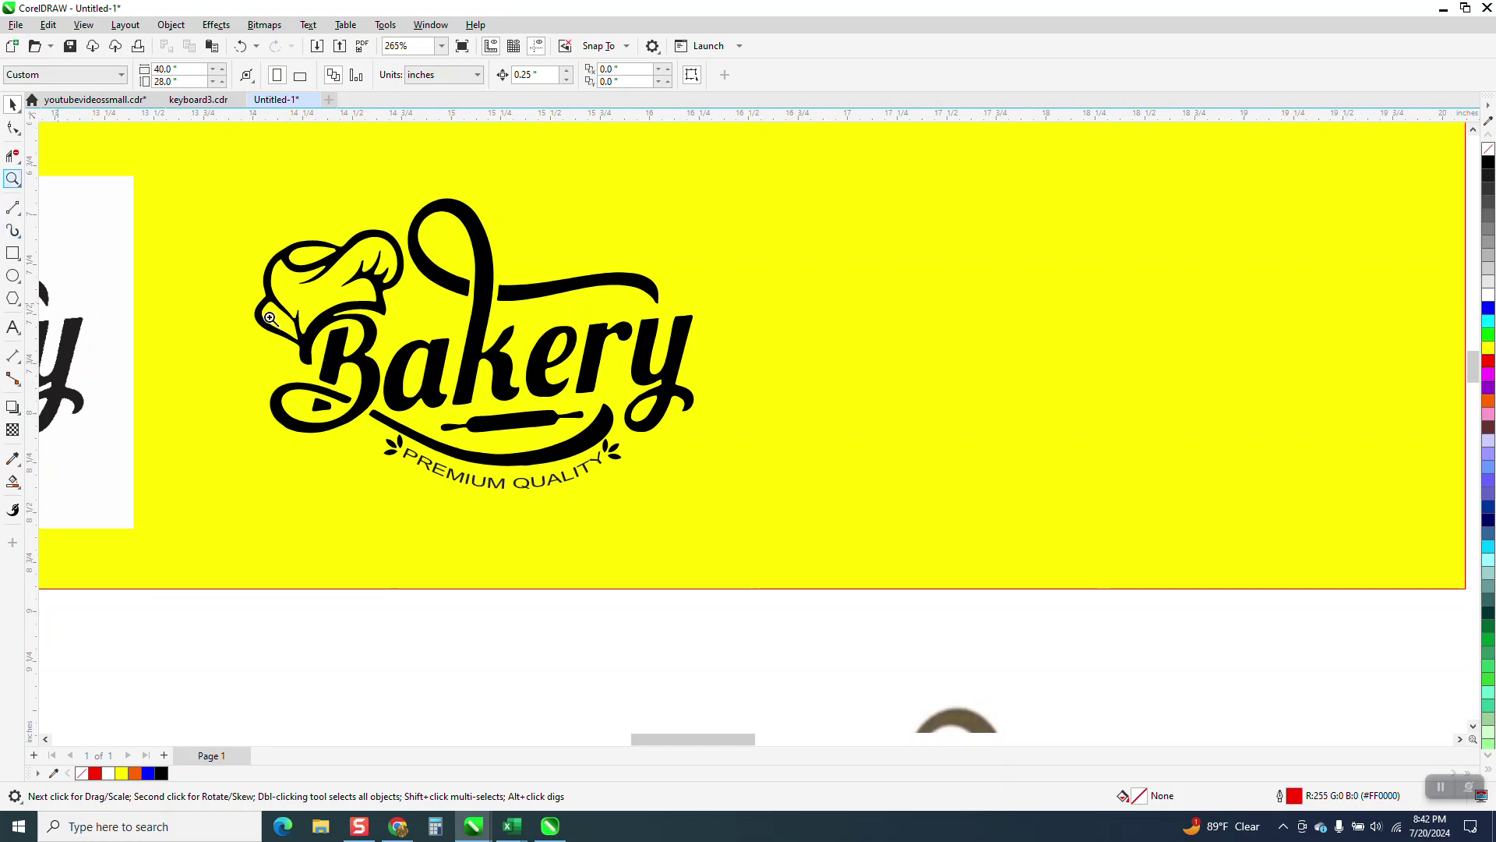
left_click(360, 310)
mouse_move(358, 317)
left_mouse_down()
mouse_move(467, 403)
mouse_move(947, 618)
left_mouse_up()
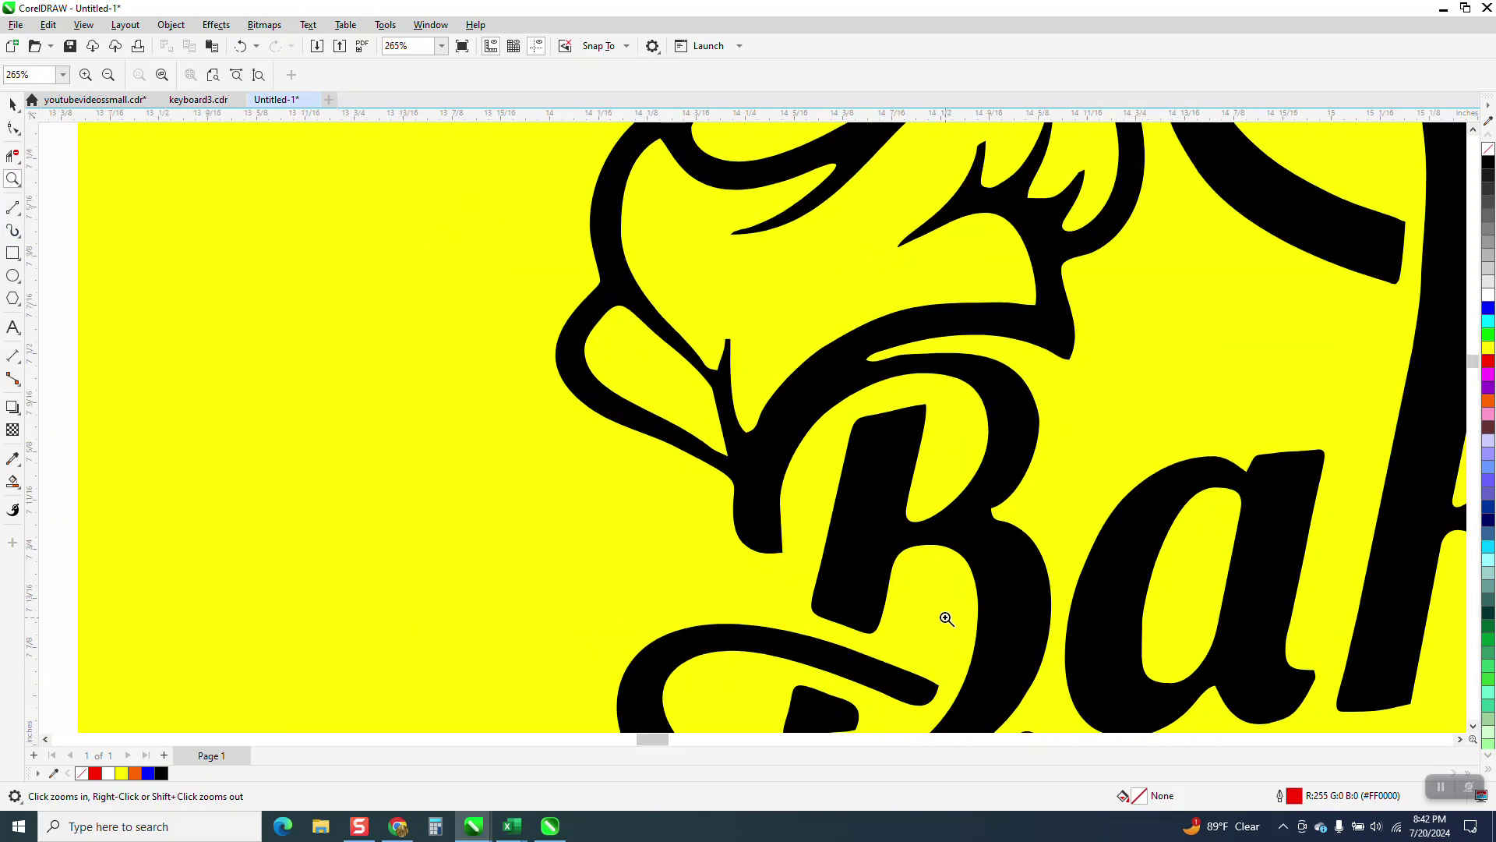
right_click(557, 302)
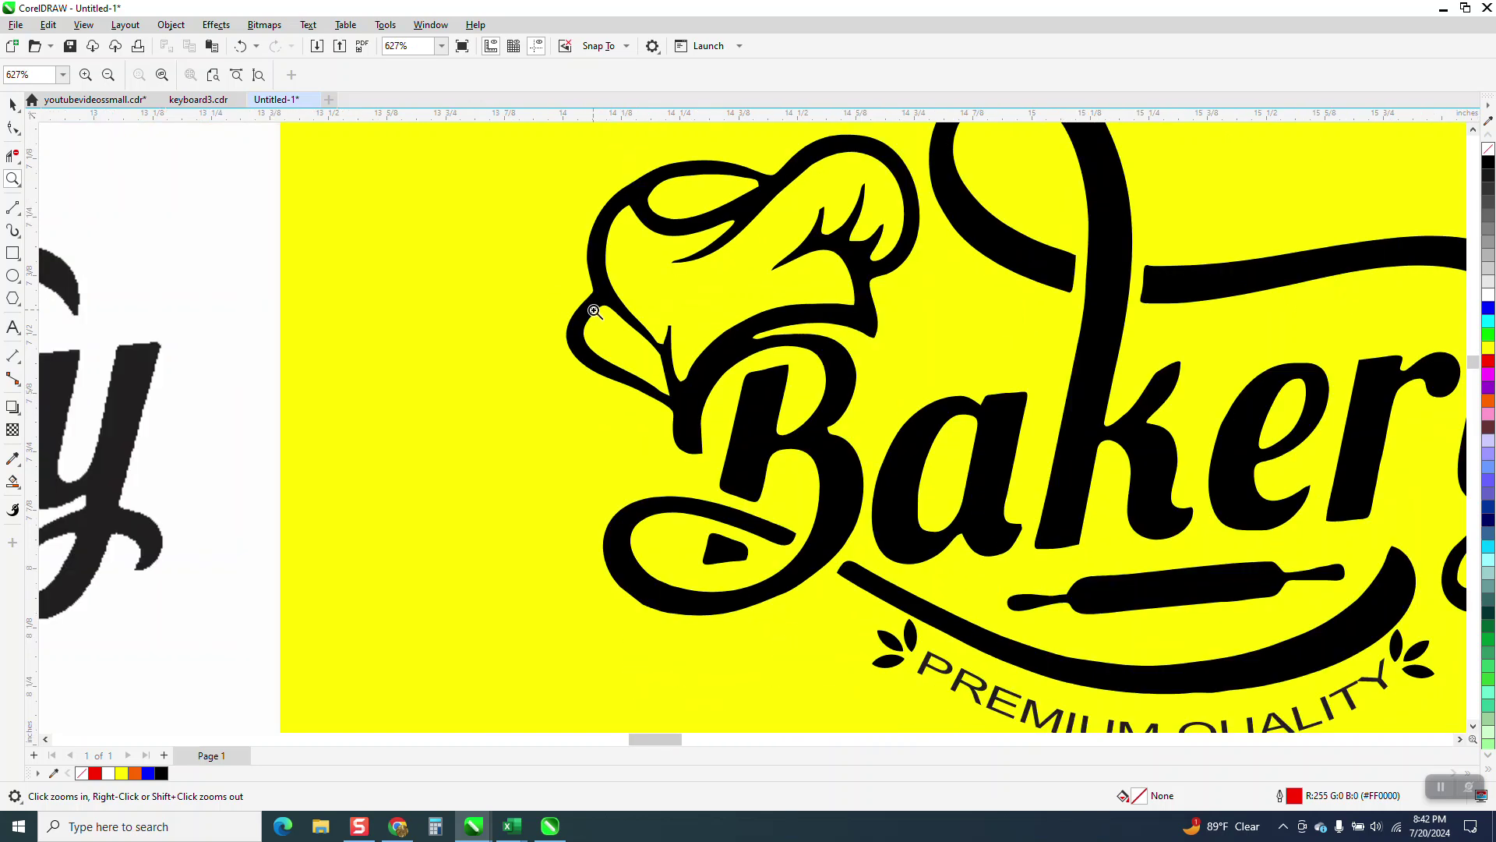
left_click_drag(601, 282, 779, 429)
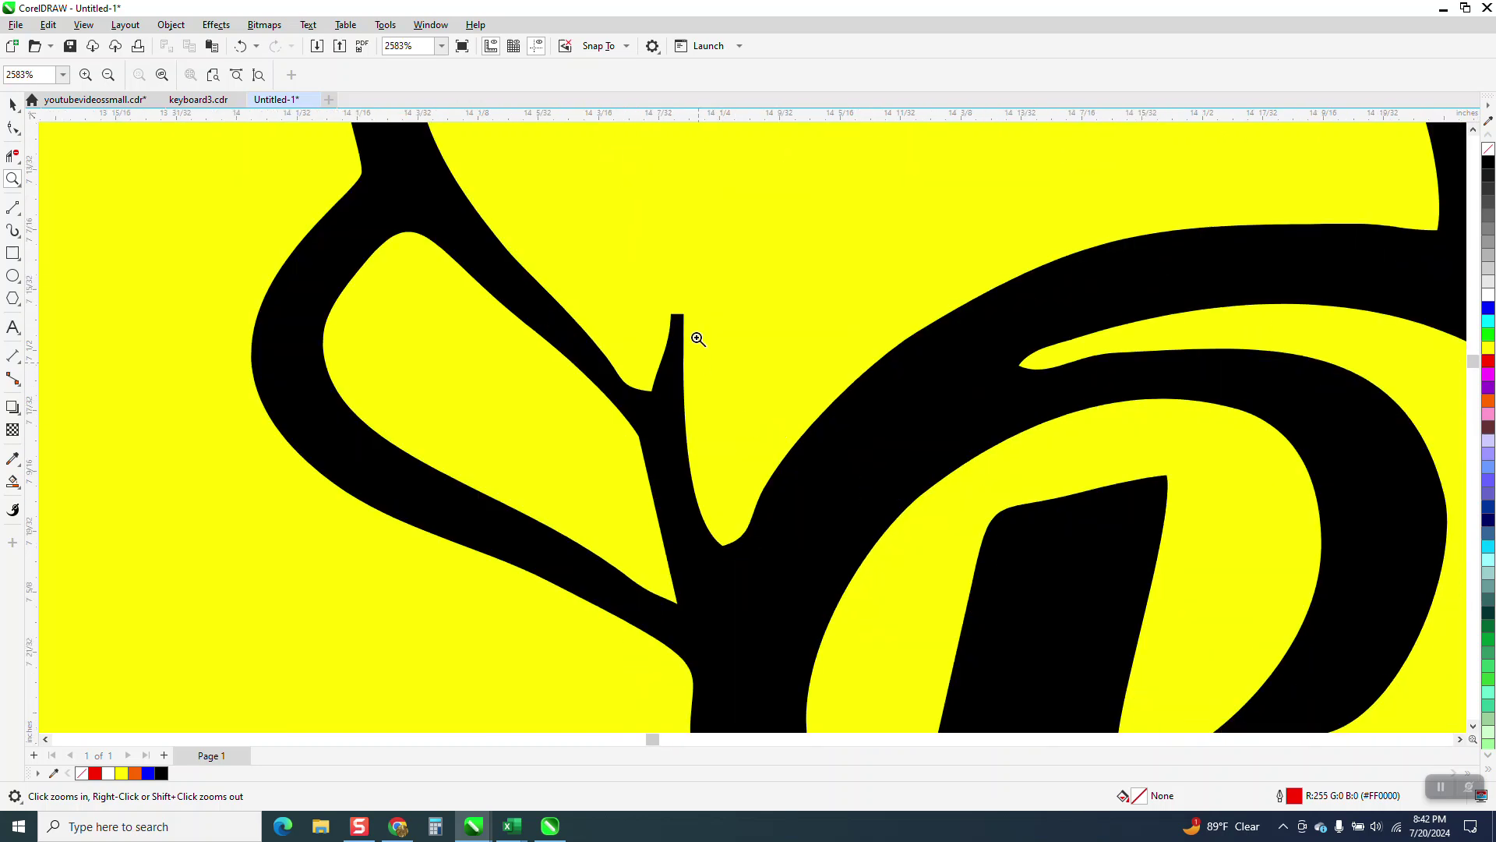
- Switch to the Shape tool from its flyout, then back to the Pick tool
left_click(18, 138)
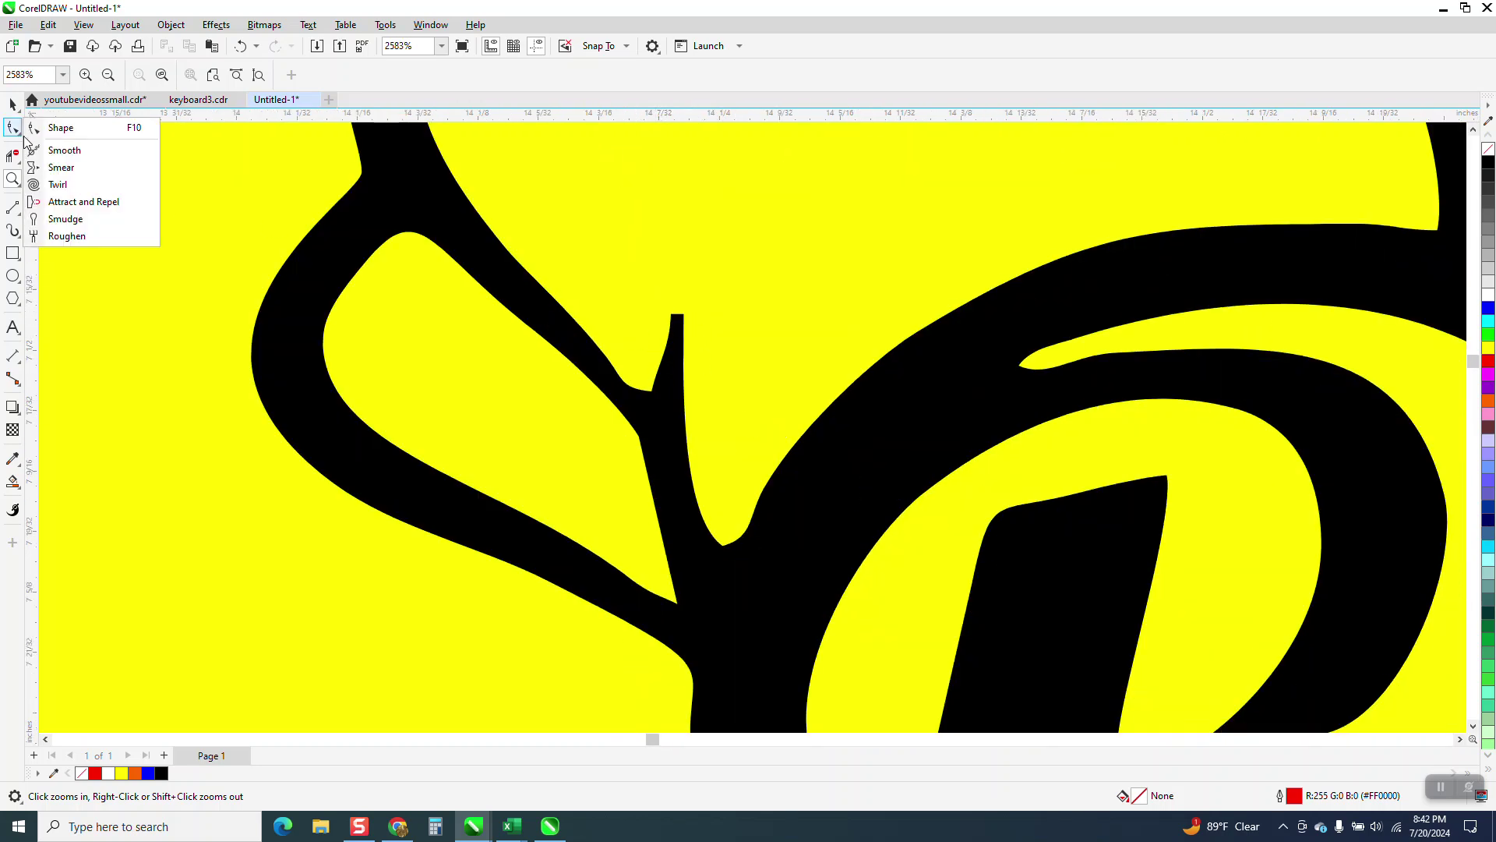
left_click(68, 138)
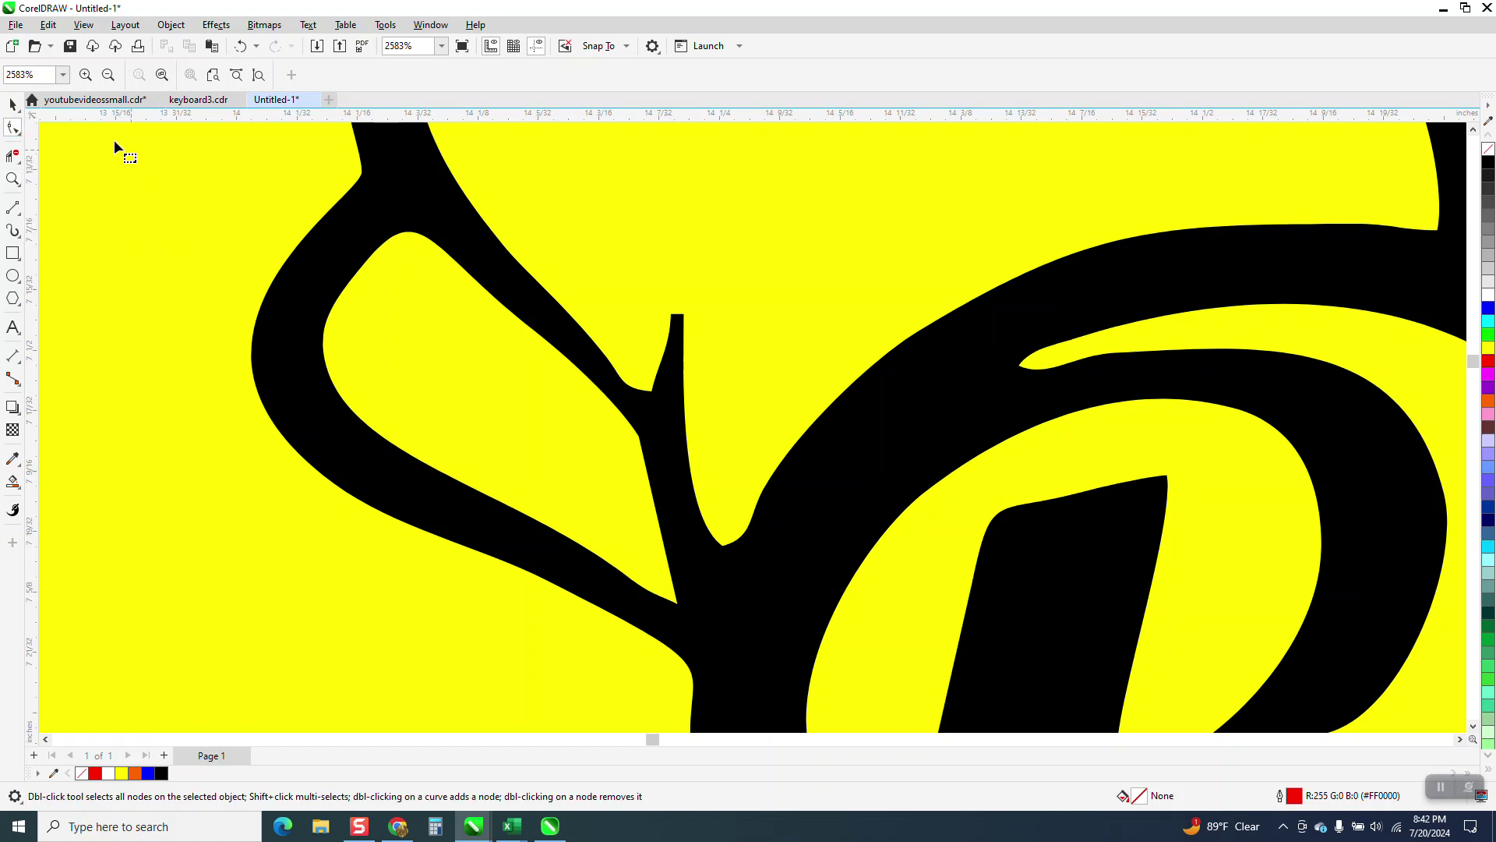
key("space")
scroll(511, 399, "down", 1)
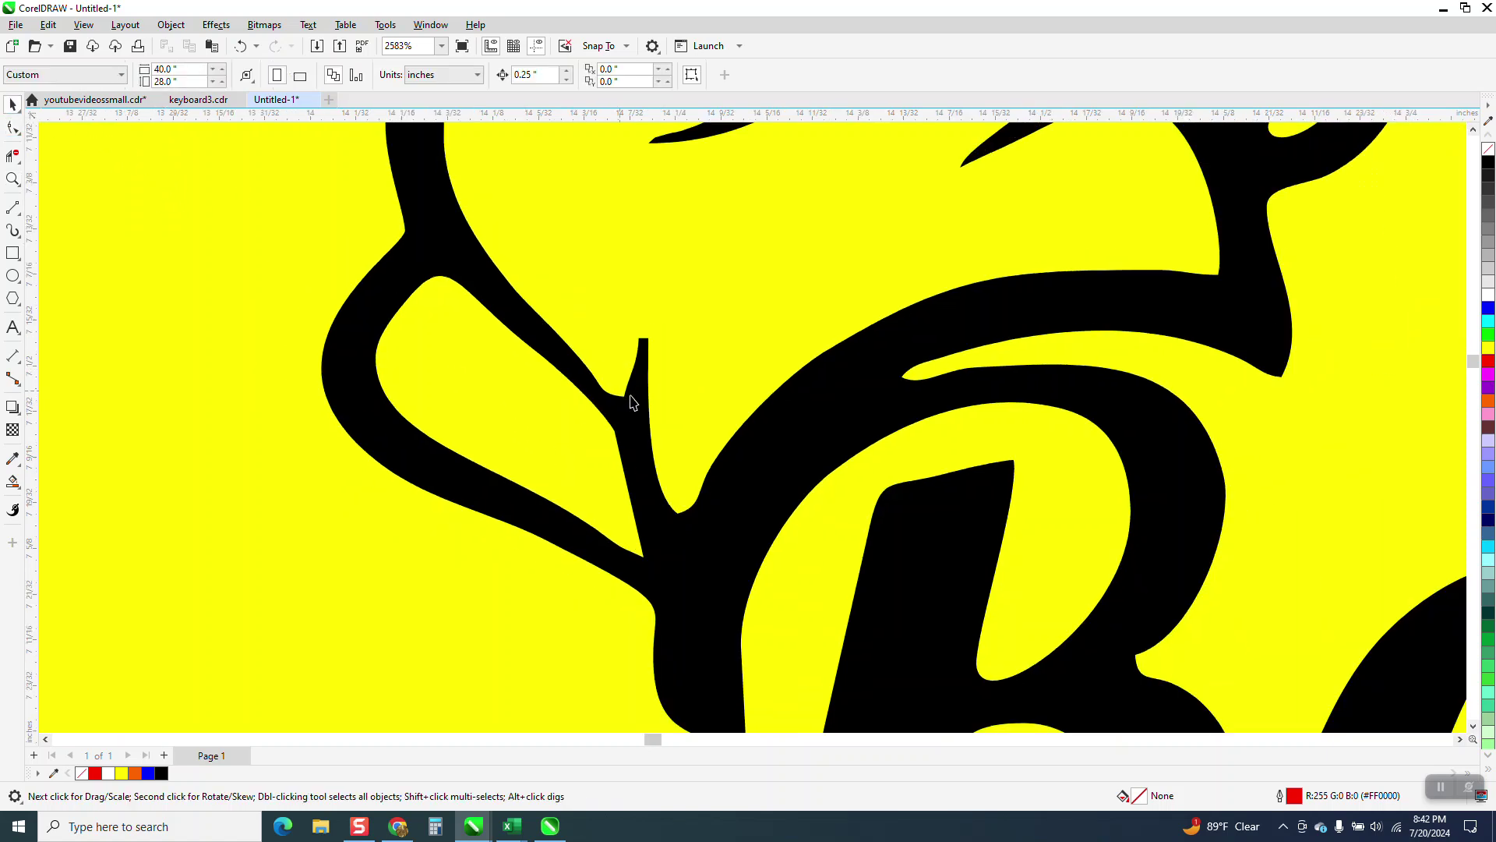
- Ungroup the logo, delete the two spike-tip nodes on the hat stem, and zoom out
left_click(185, 26)
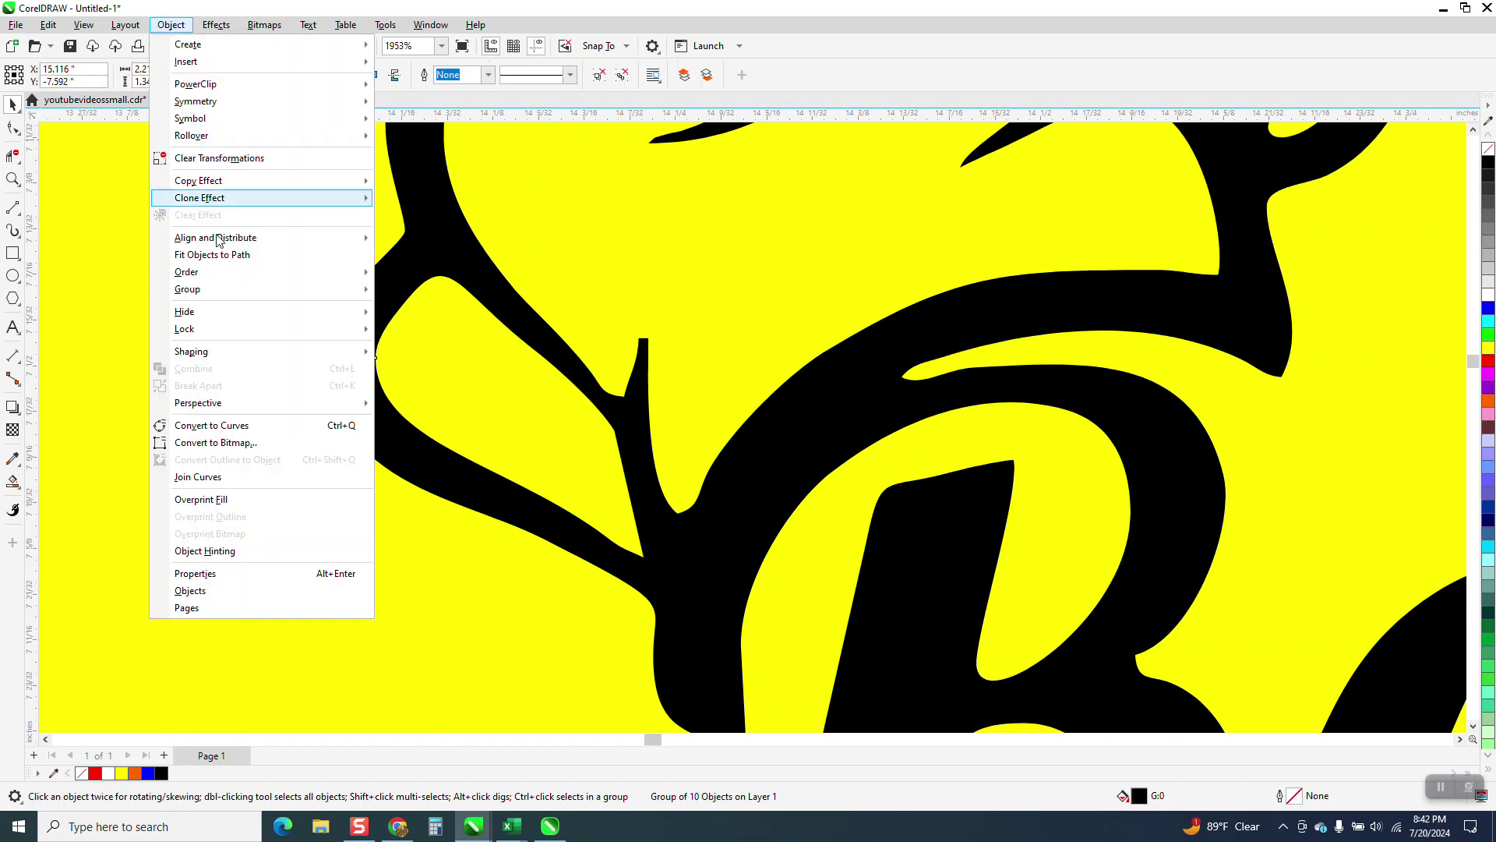
left_click(402, 308)
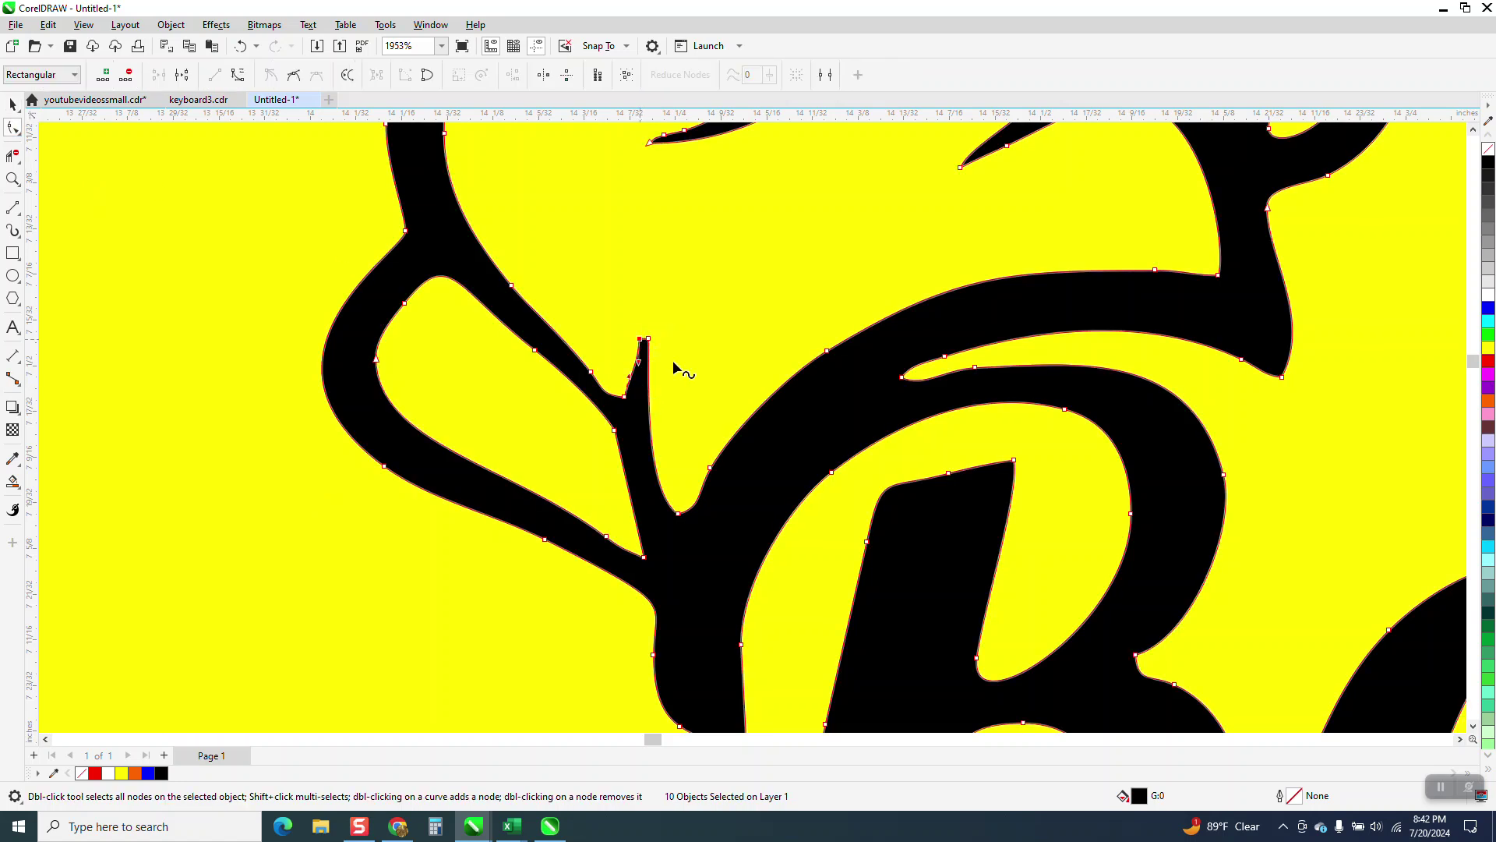
key("Delete")
left_click(665, 492)
key("Delete")
scroll(685, 349, "down", 6)
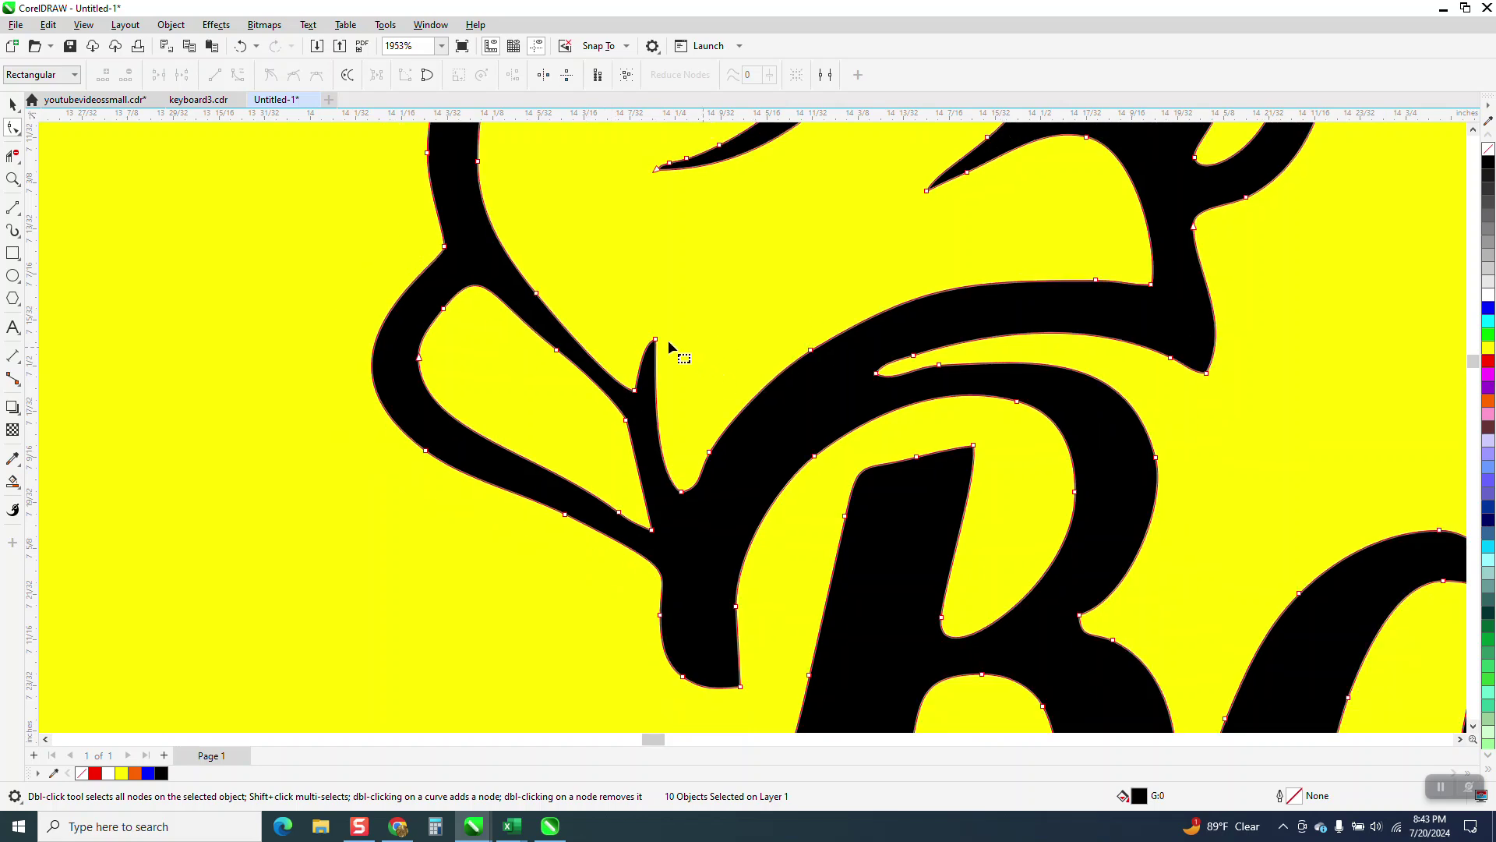
scroll(487, 226, "down", 2)
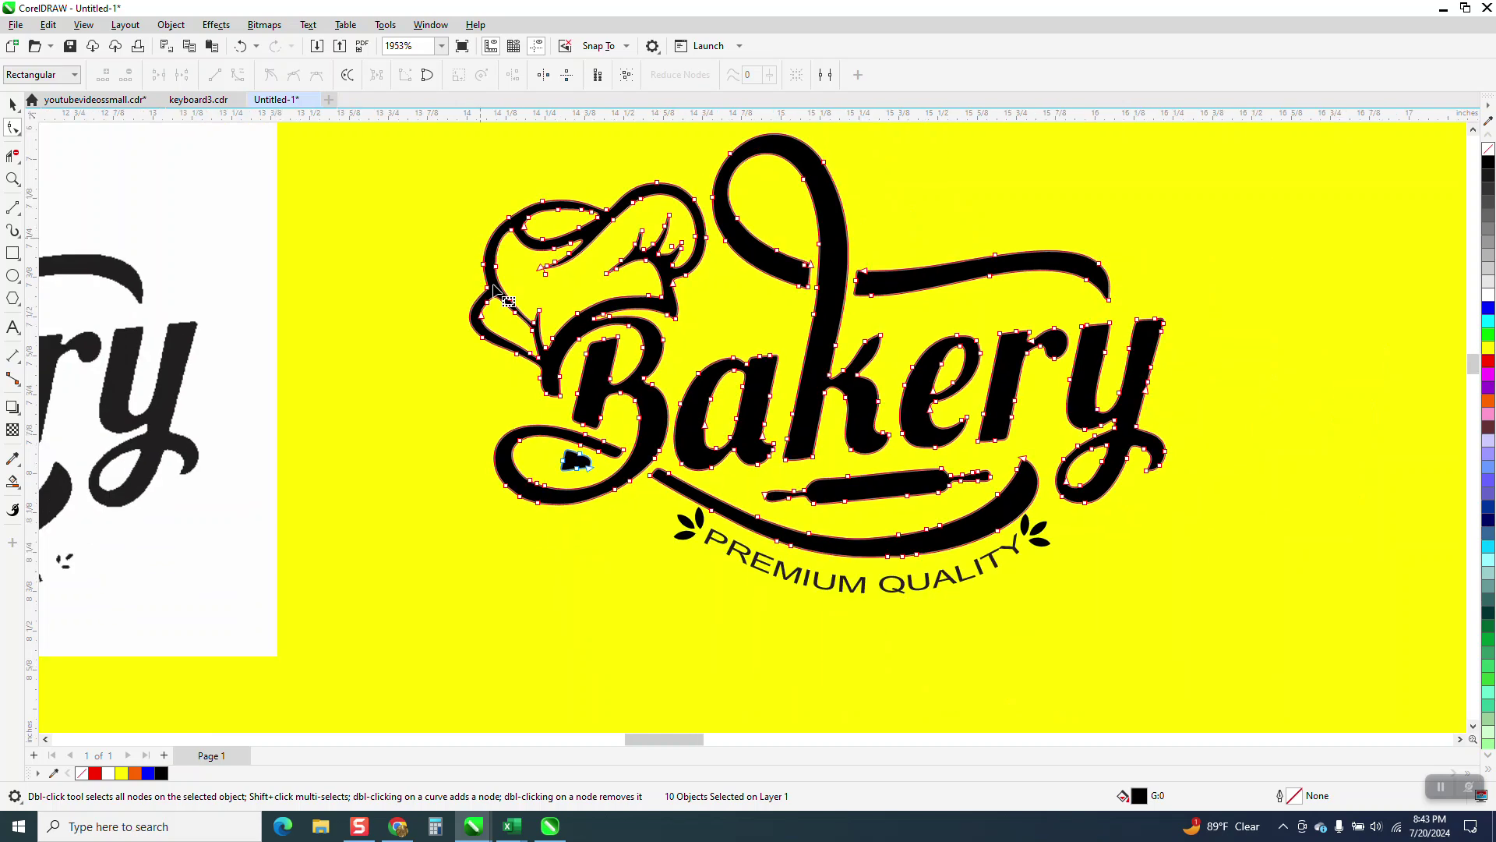
left_click(7, 107)
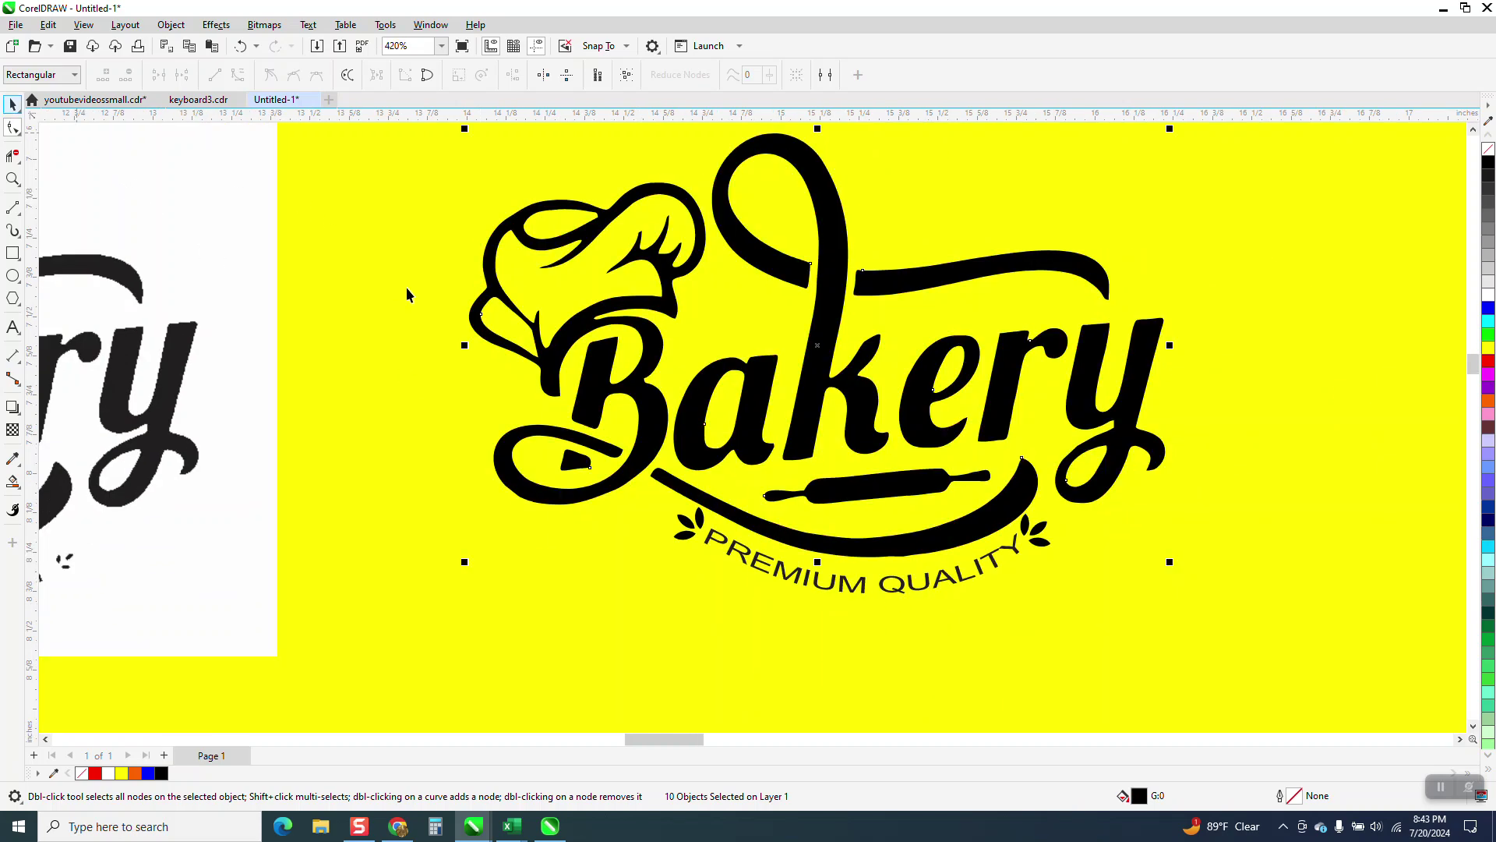
left_click(13, 179)
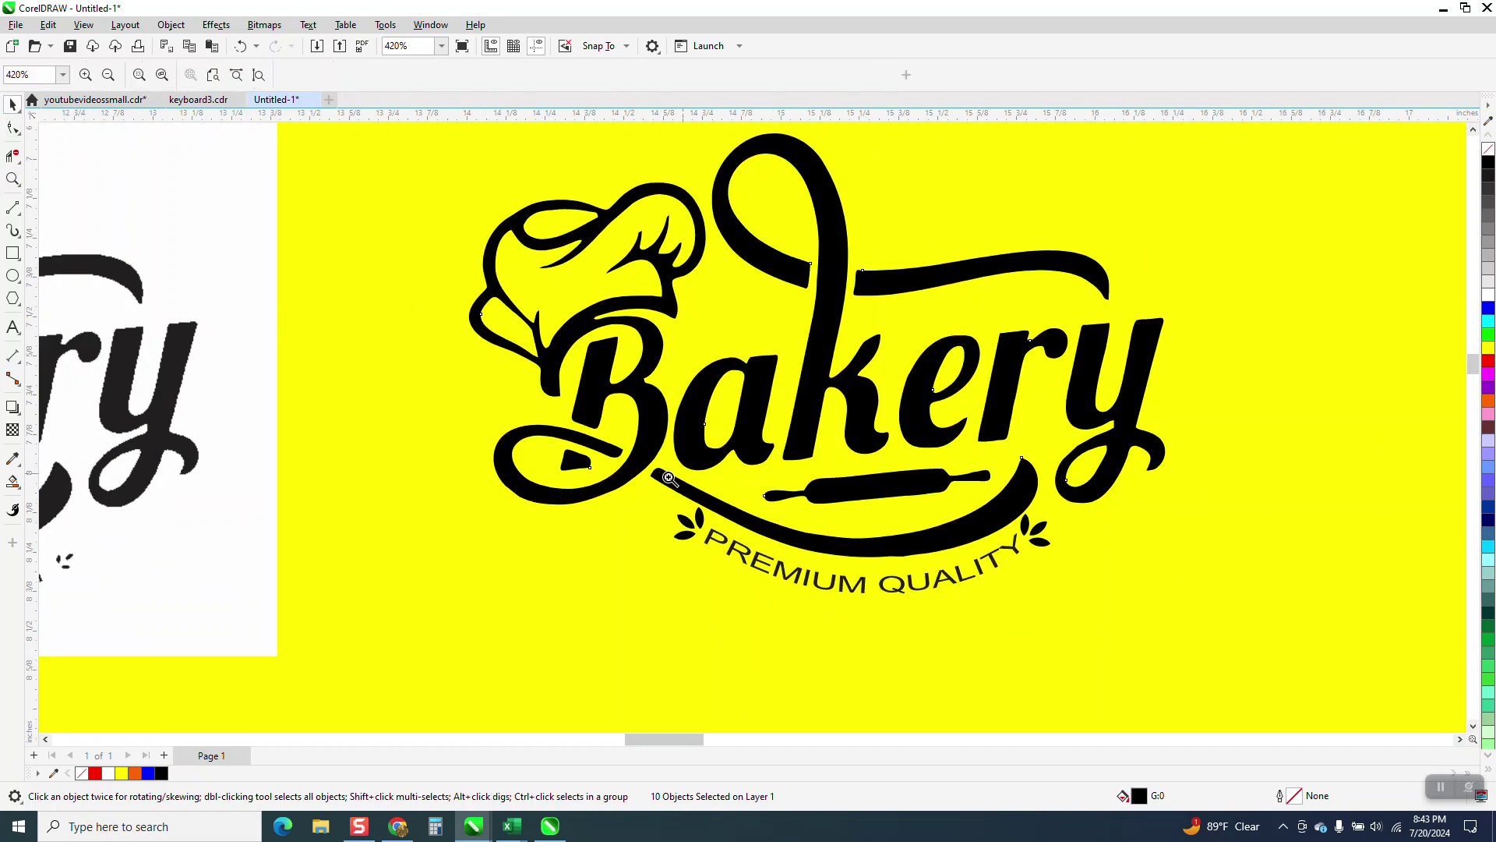
left_click_drag(665, 480, 1252, 659)
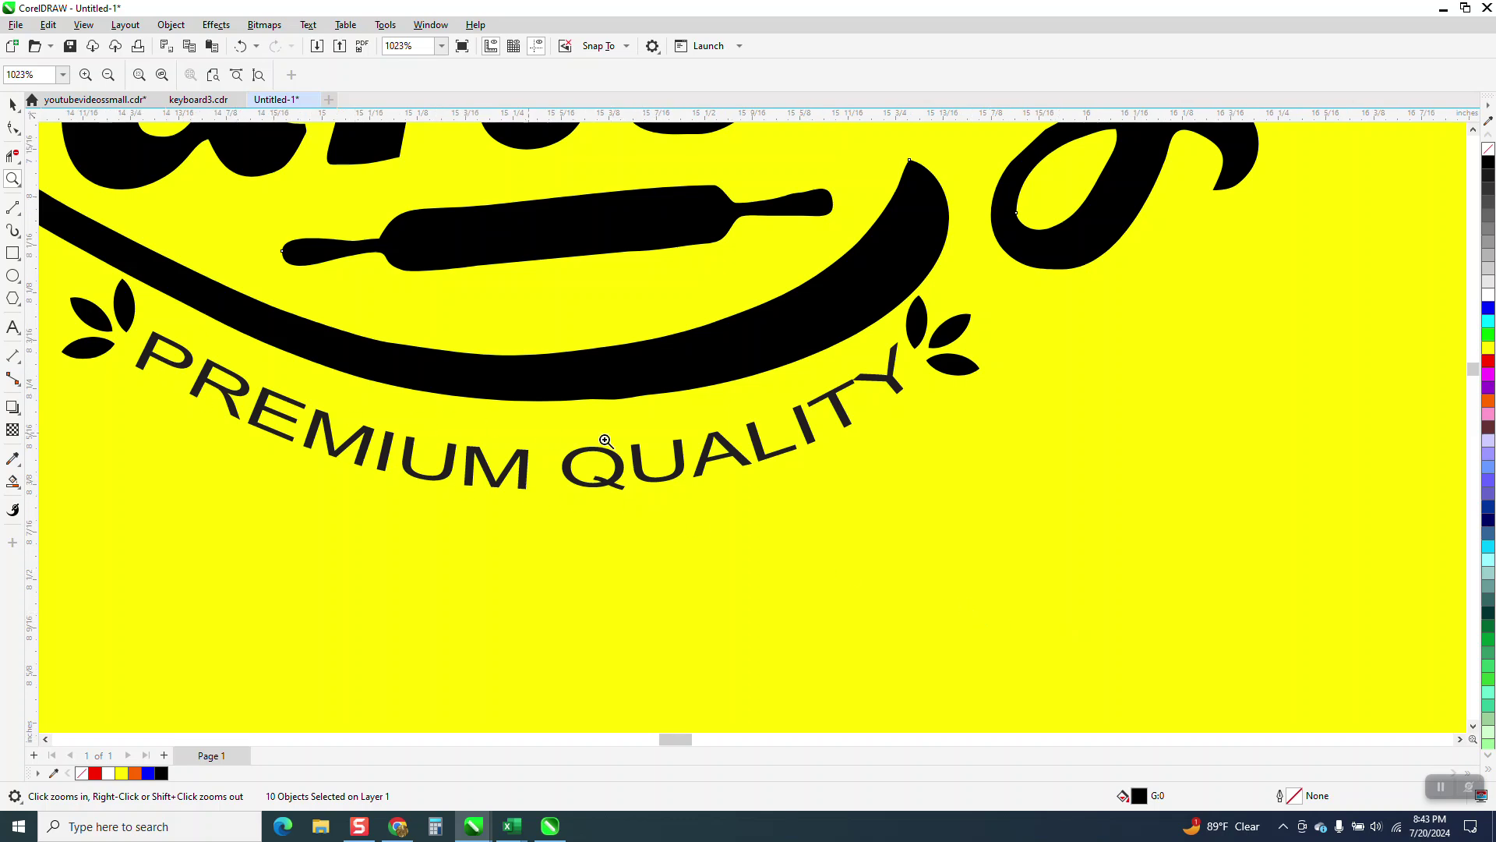
scroll(788, 392, "down", 2)
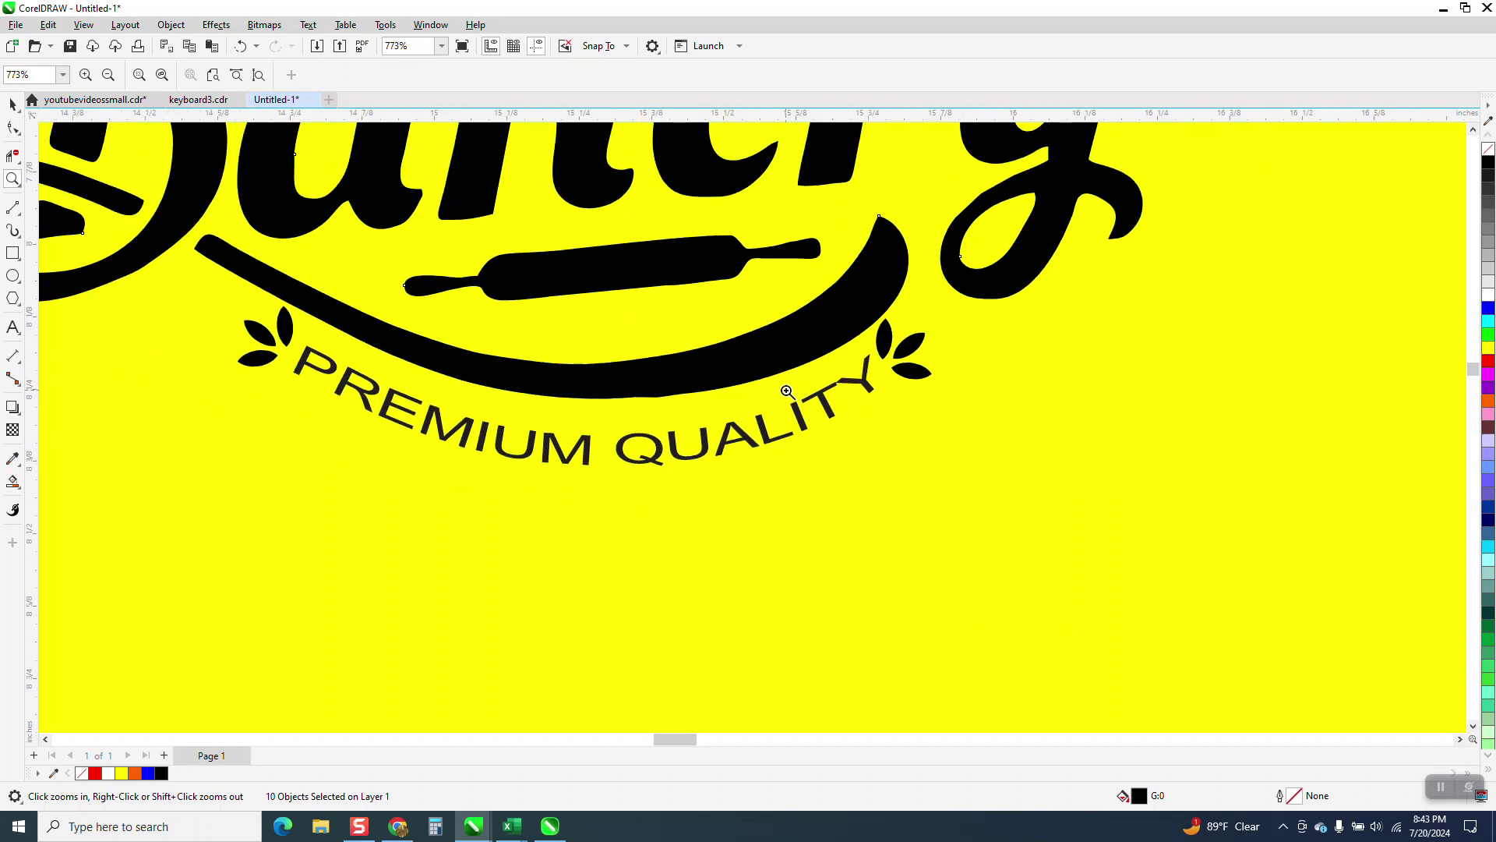
scroll(787, 392, "down", 2)
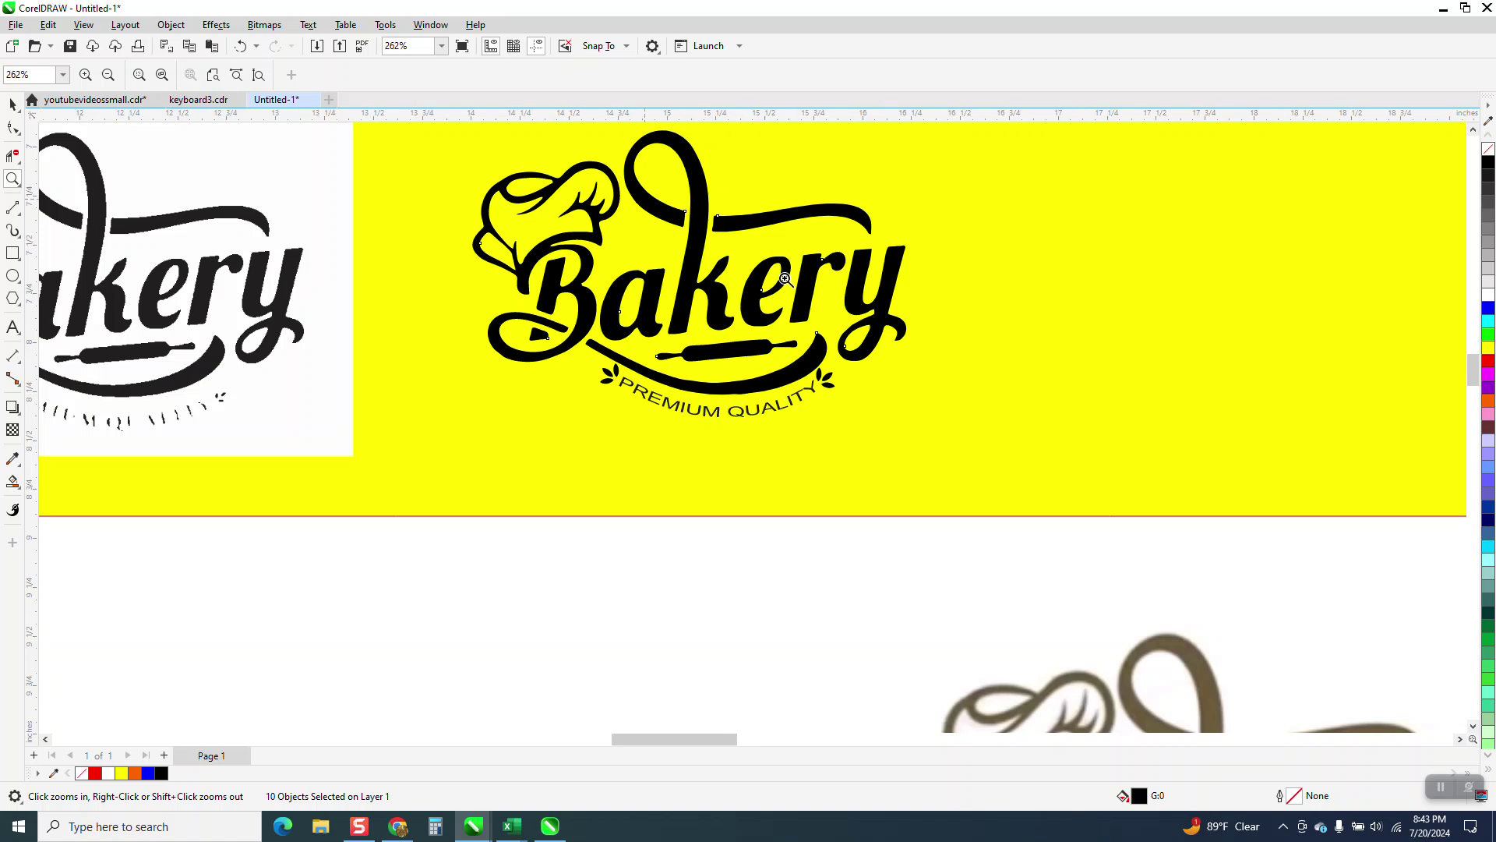
left_click_drag(785, 278, 646, 199)
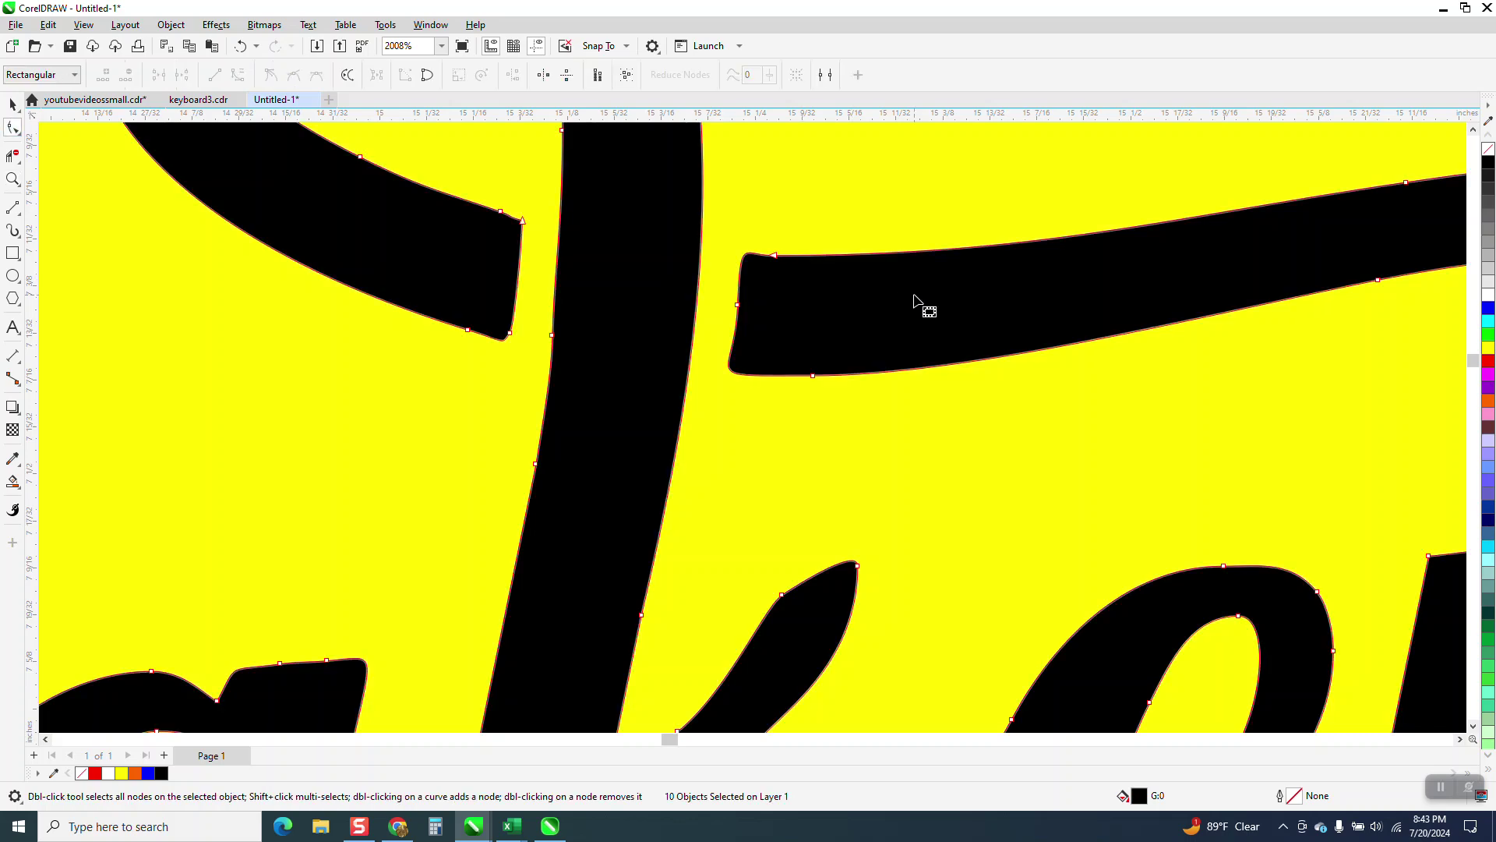
scroll(713, 296, "down", 2)
scroll(713, 296, "down", 4)
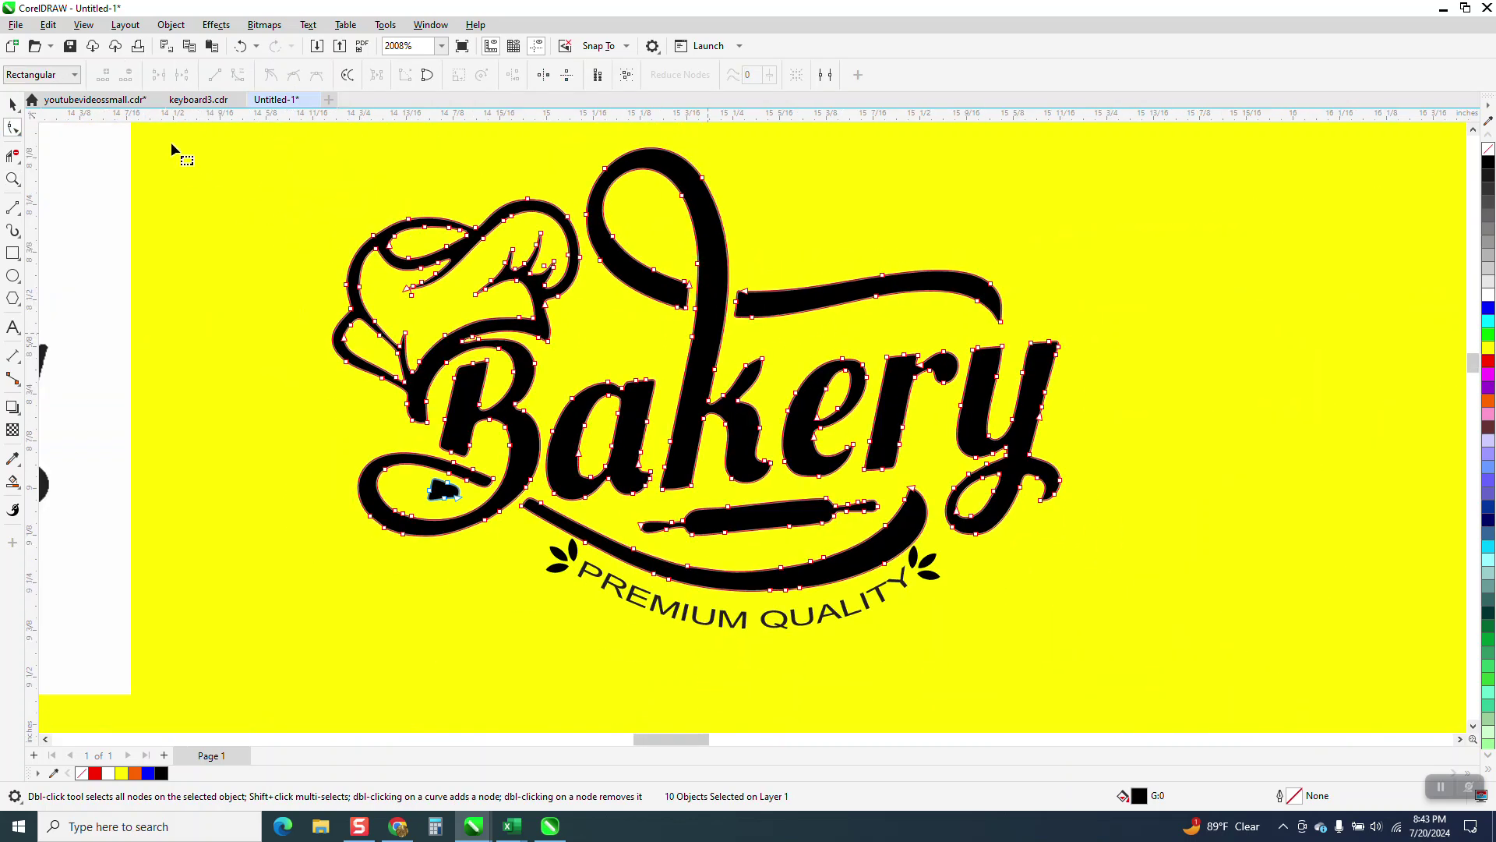
key("space")
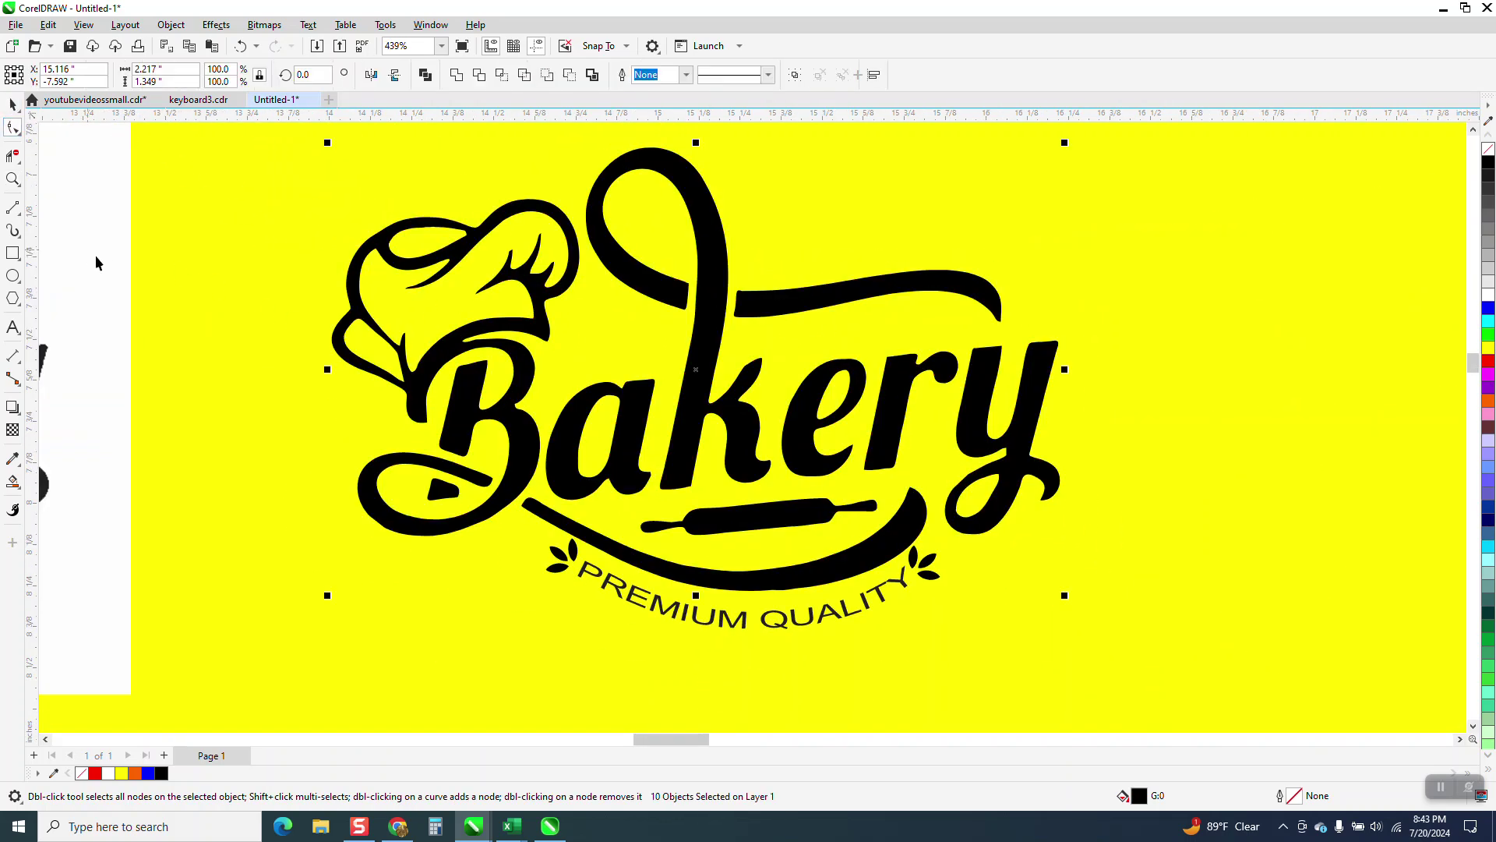